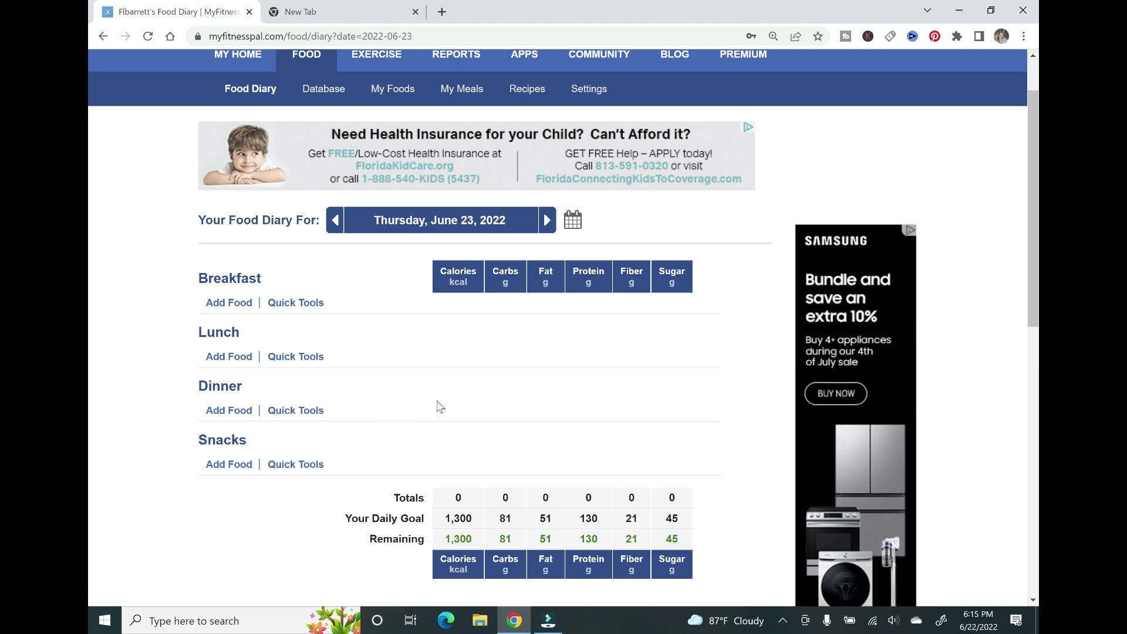
- Return to the home page and check the daily summary: 1,507 calories eaten against 1,300, -207 remaining
{"action": "scroll", "coordinate": [439, 406], "scroll_direction": "up", "scroll_amount": 1}
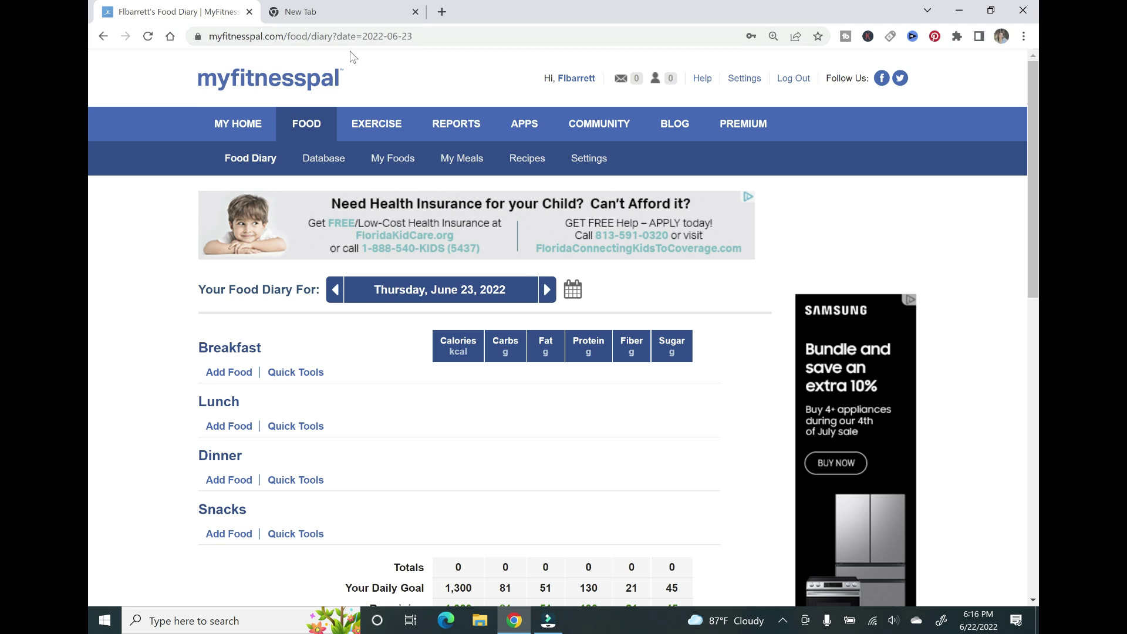
{"action": "left_click", "coordinate": [237, 124]}
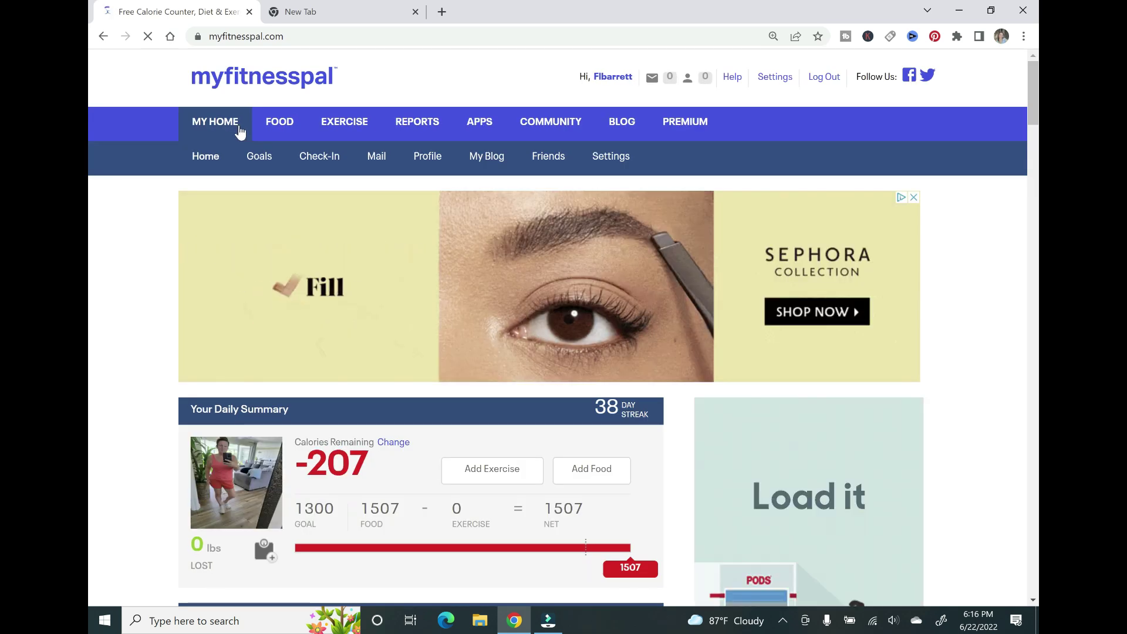
{"action": "scroll", "coordinate": [403, 462], "scroll_direction": "down", "scroll_amount": 2}
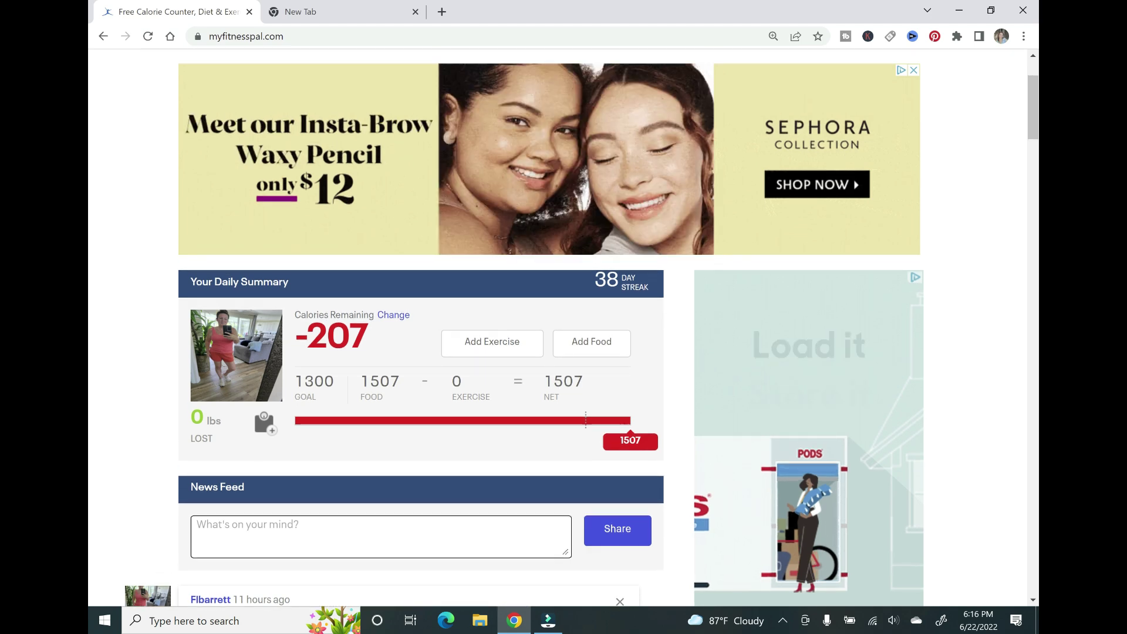
{"action": "scroll", "coordinate": [430, 449], "scroll_direction": "up", "scroll_amount": 3}
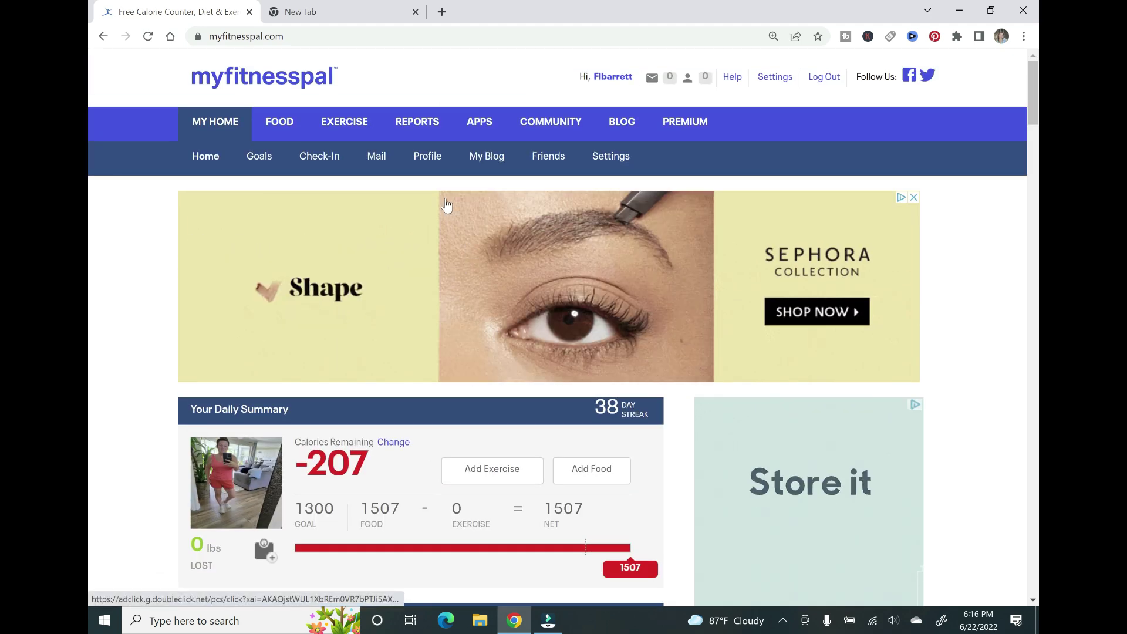
- Review the 1300-calorie fitness goals and open the Daily Nutrition Goals editor (25% carbs, 35% fat, 40% protein)
{"action": "left_click", "coordinate": [264, 162]}
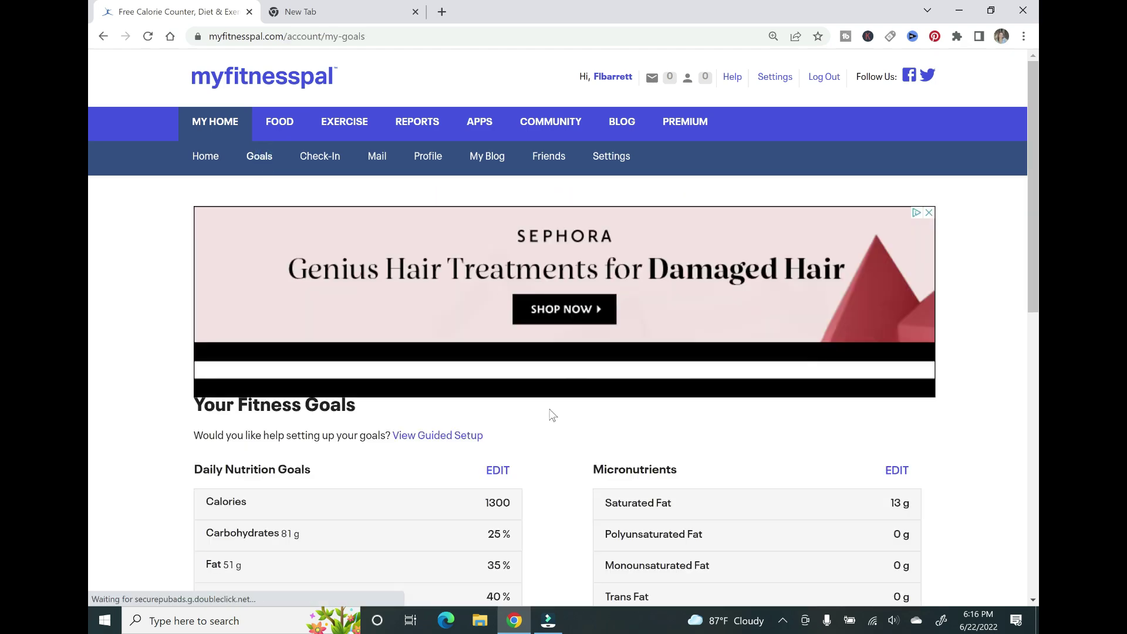
{"action": "scroll", "coordinate": [547, 410], "scroll_direction": "down", "scroll_amount": 2}
{"action": "scroll", "coordinate": [548, 415], "scroll_direction": "down", "scroll_amount": 1}
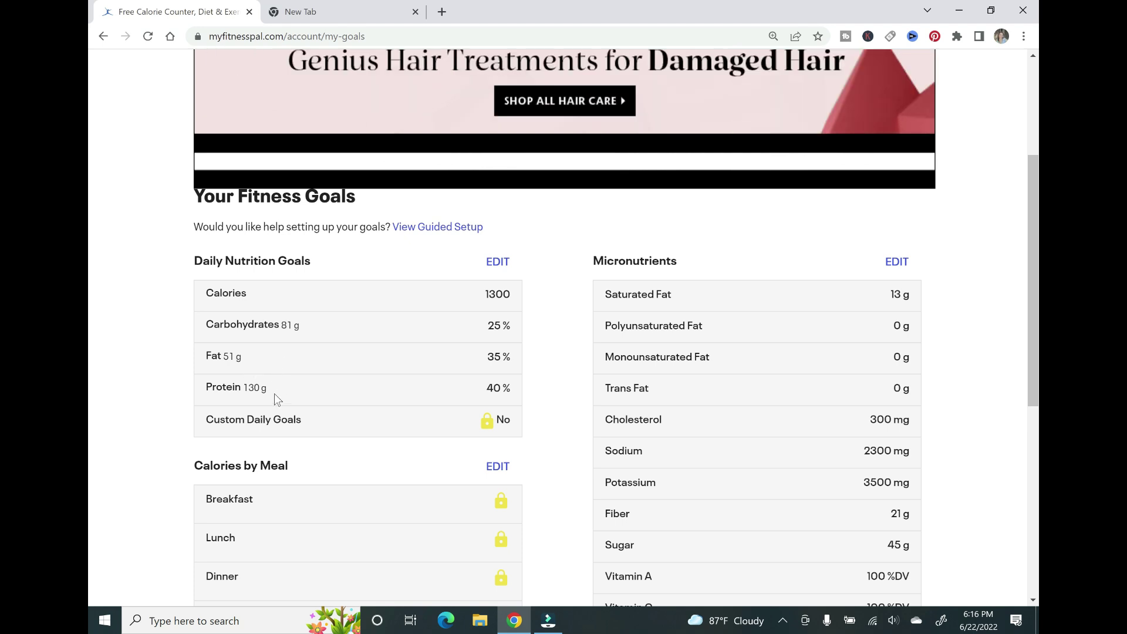
{"action": "scroll", "coordinate": [352, 476], "scroll_direction": "down", "scroll_amount": 2}
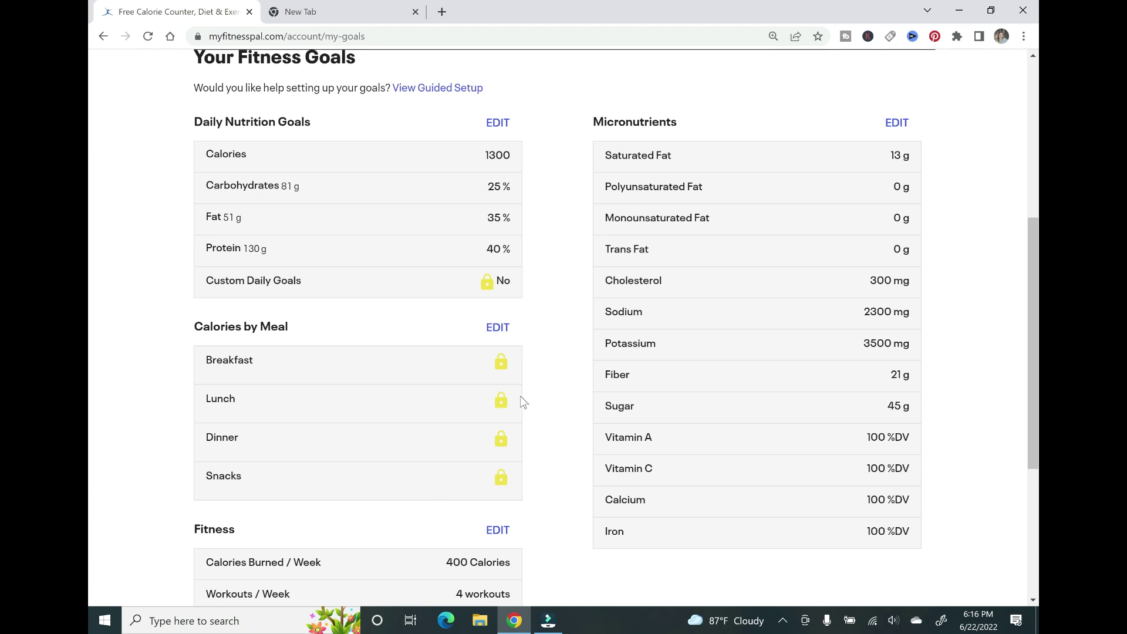
{"action": "scroll", "coordinate": [520, 399], "scroll_direction": "up", "scroll_amount": 1}
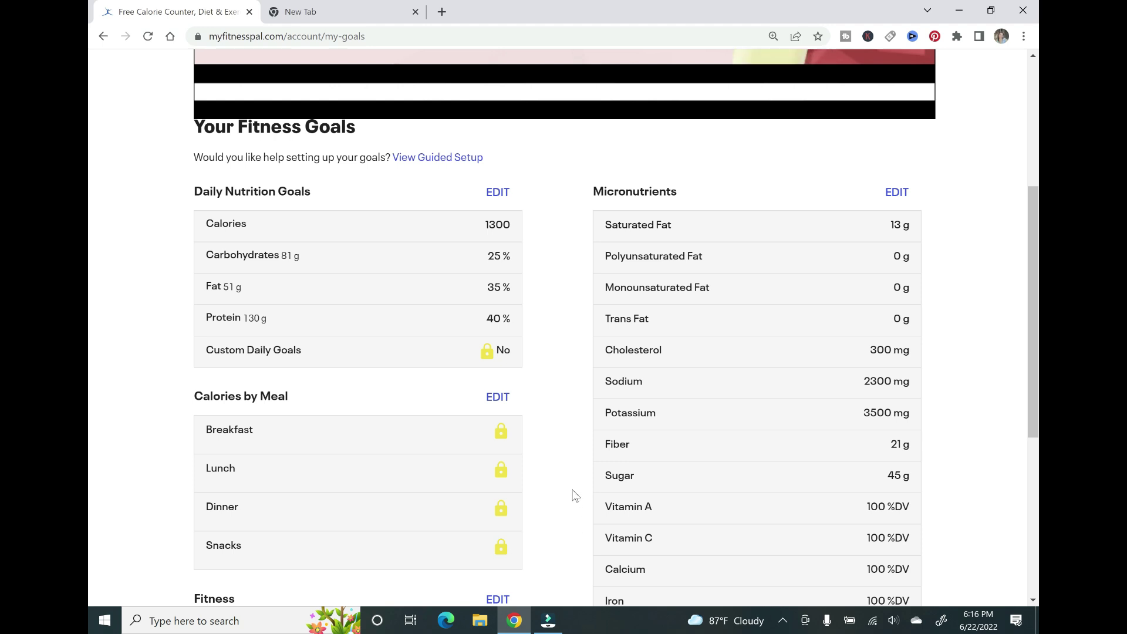
{"action": "left_click", "coordinate": [500, 194]}
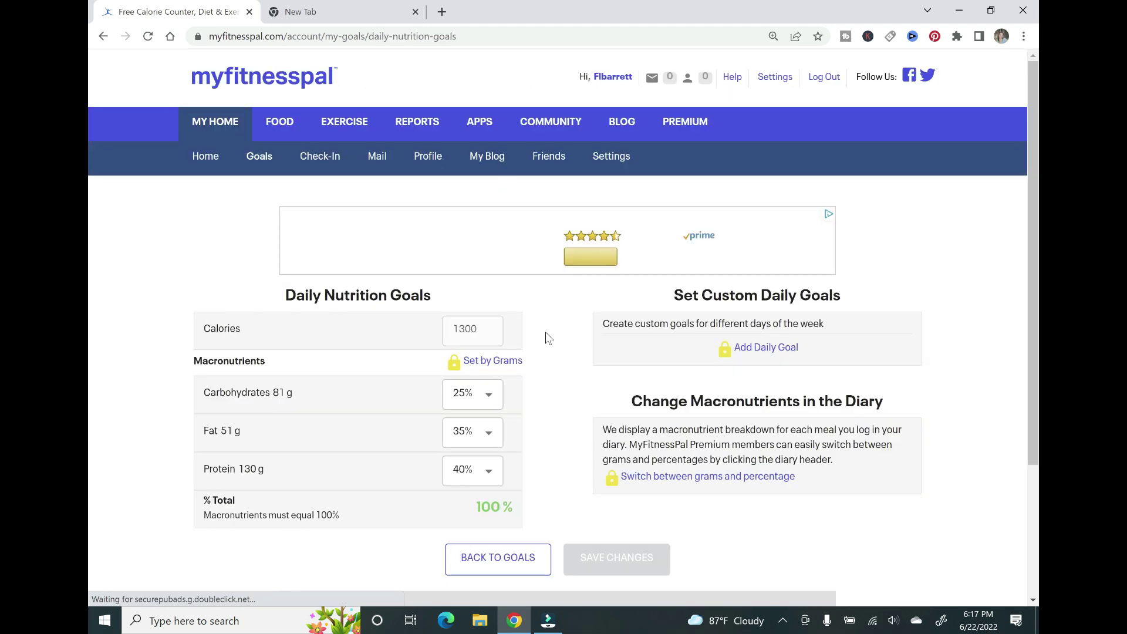
- Reselect 25% carbohydrates in the nutrition goals editor, then go to the June 22 Food Diary
{"action": "scroll", "coordinate": [558, 353], "scroll_direction": "down", "scroll_amount": 1}
{"action": "scroll", "coordinate": [560, 359], "scroll_direction": "down", "scroll_amount": 1}
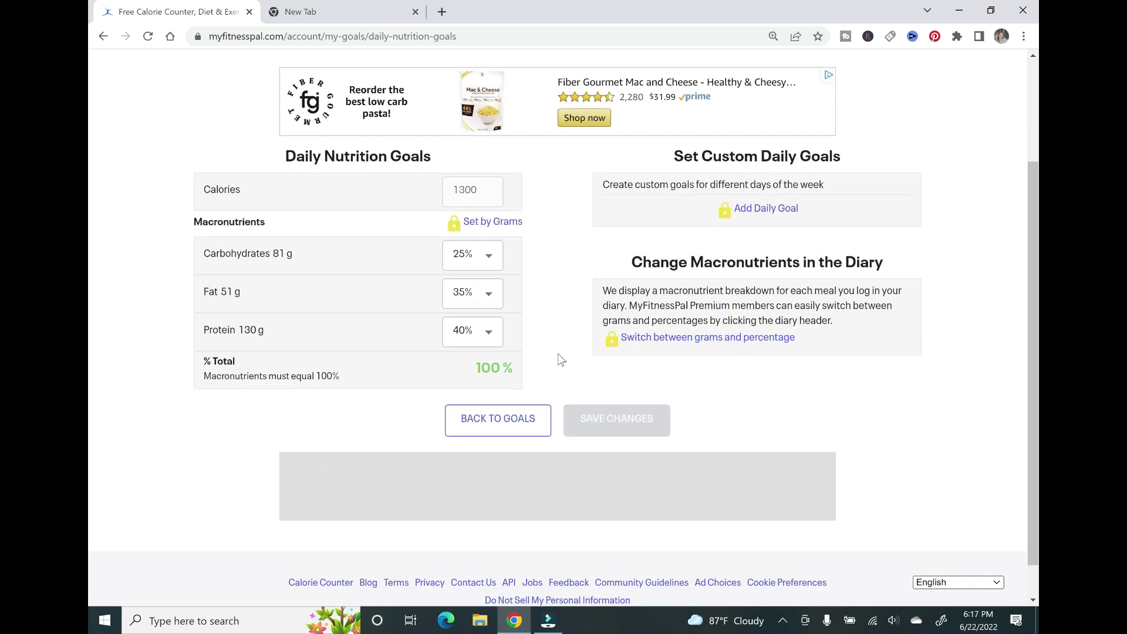
{"action": "left_click", "coordinate": [485, 261]}
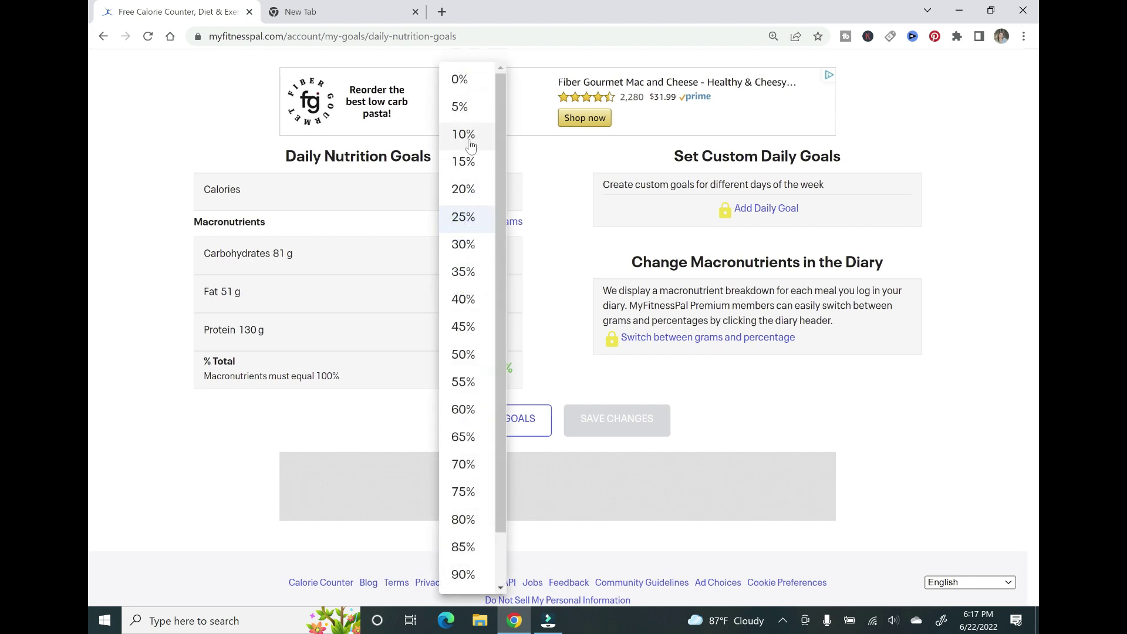
{"action": "left_click", "coordinate": [461, 218]}
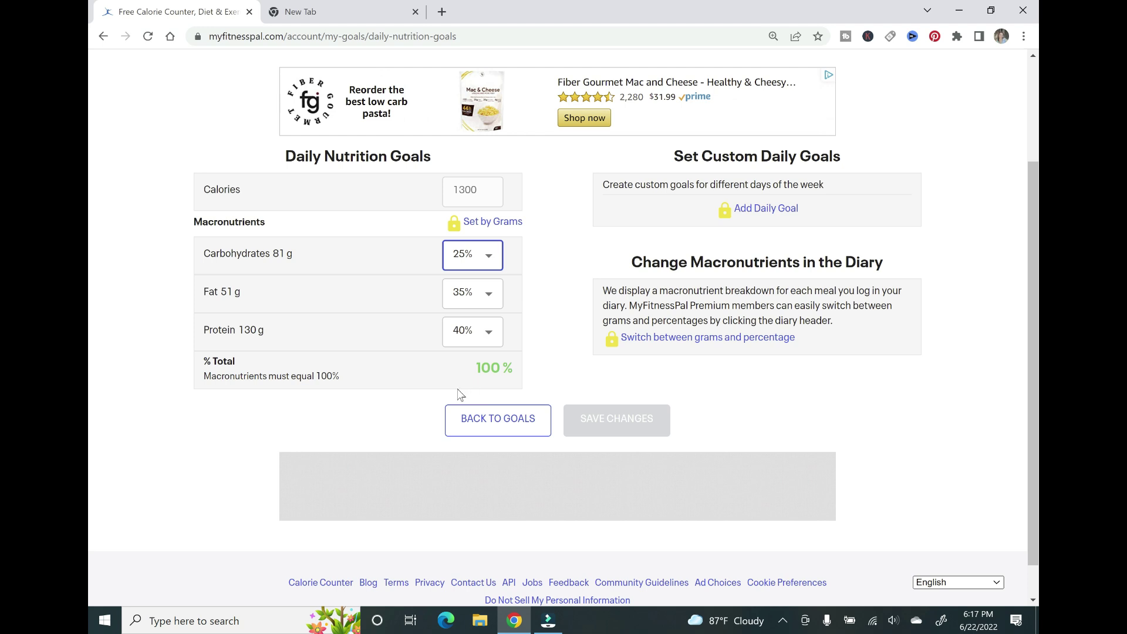
{"action": "scroll", "coordinate": [456, 397], "scroll_direction": "up", "scroll_amount": 3}
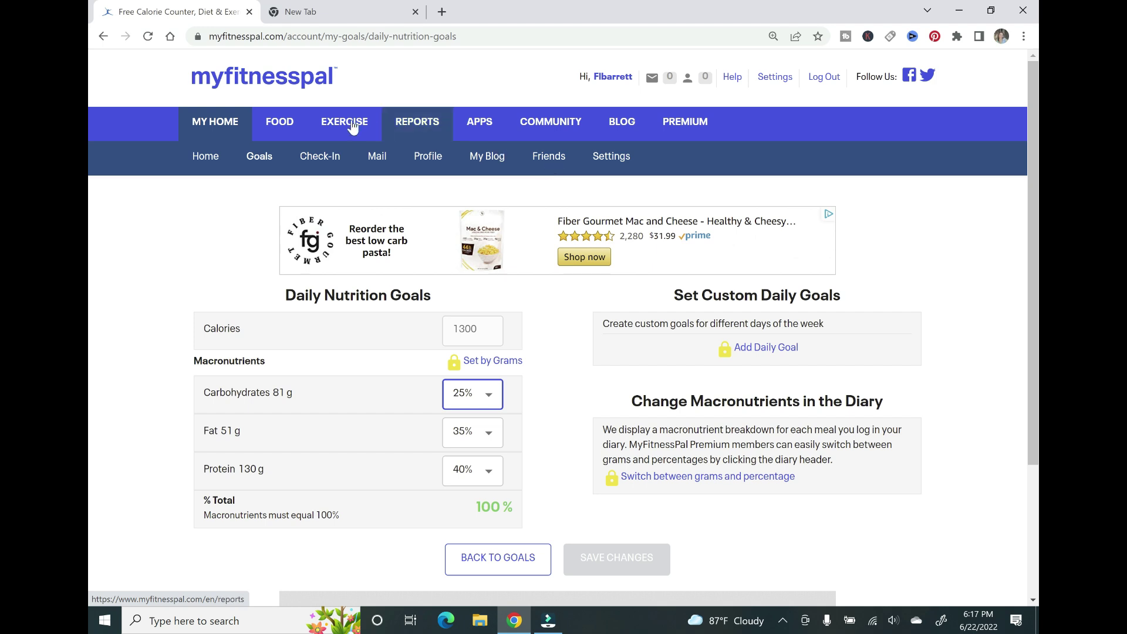
{"action": "left_click", "coordinate": [284, 121]}
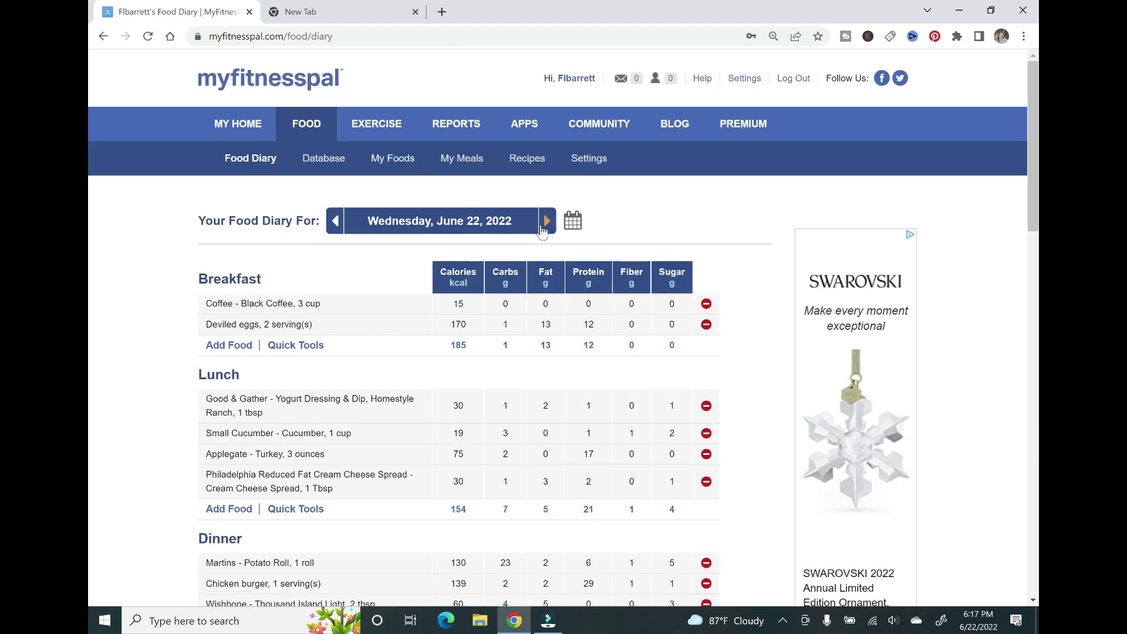
- Scroll through June 22's meals, totals (1,507 of 1,300, -207) and the macro pie chart
{"action": "scroll", "coordinate": [645, 268], "scroll_direction": "down", "scroll_amount": 2}
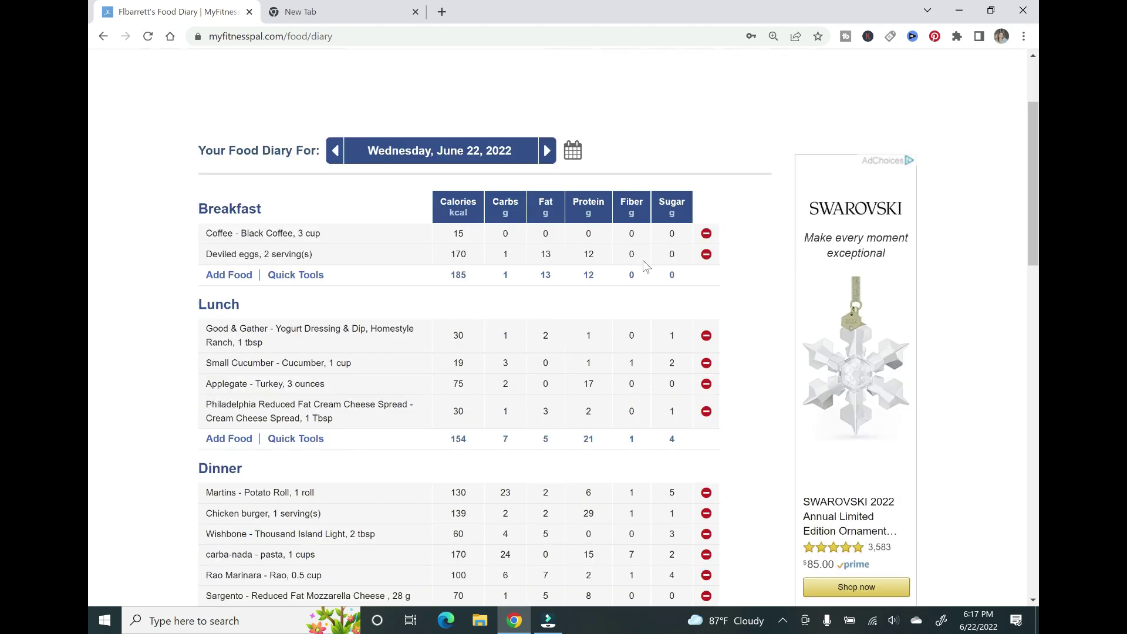
{"action": "scroll", "coordinate": [642, 260], "scroll_direction": "down", "scroll_amount": 1}
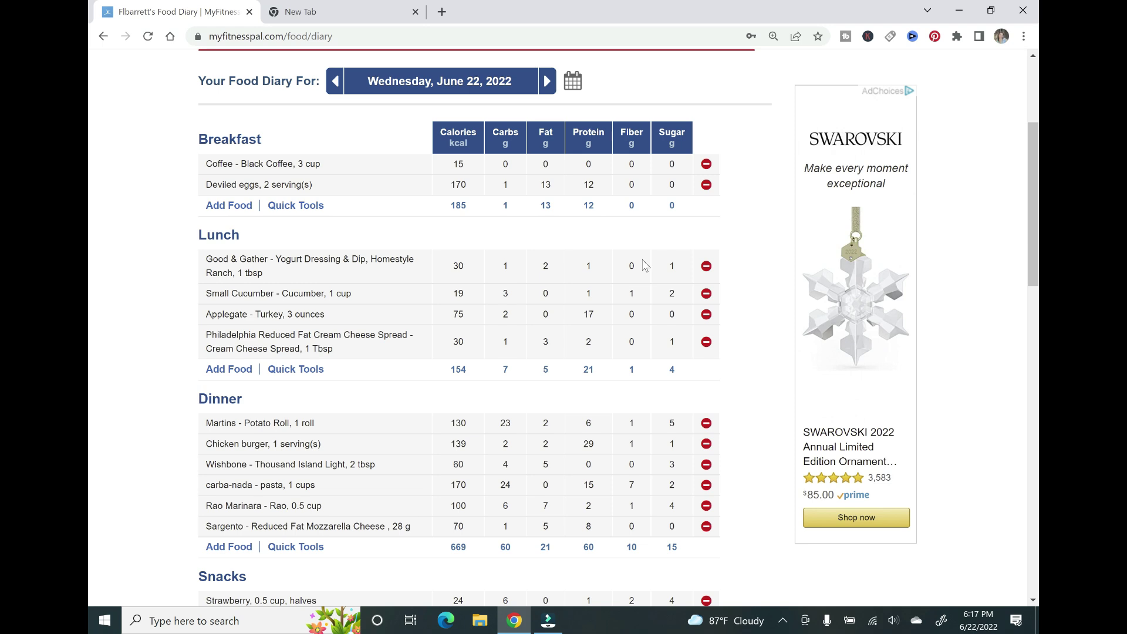
{"action": "scroll", "coordinate": [644, 265], "scroll_direction": "down", "scroll_amount": 1}
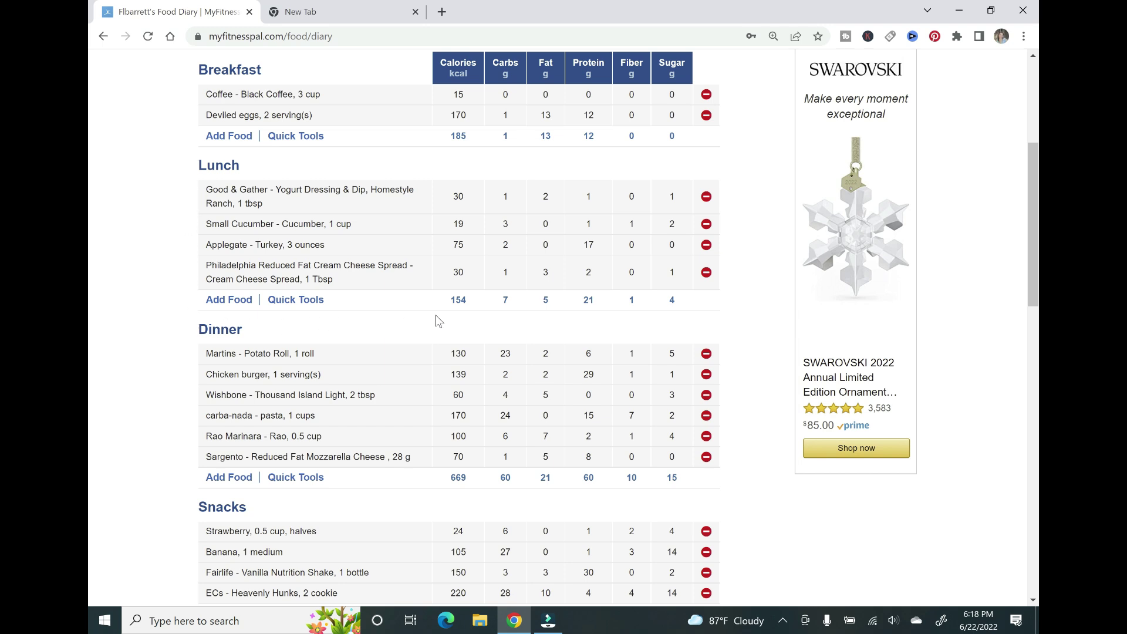
{"action": "left_click_drag", "start_coordinate": [432, 296], "coordinate": [428, 284]}
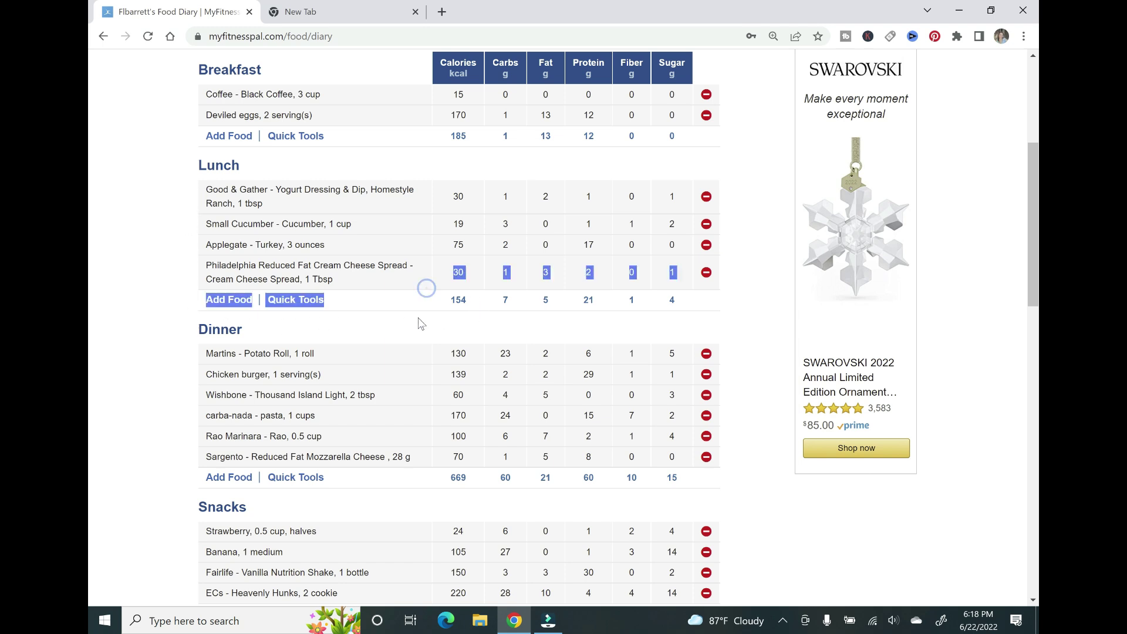
{"action": "left_click", "coordinate": [413, 328]}
{"action": "scroll", "coordinate": [404, 352], "scroll_direction": "down", "scroll_amount": 2}
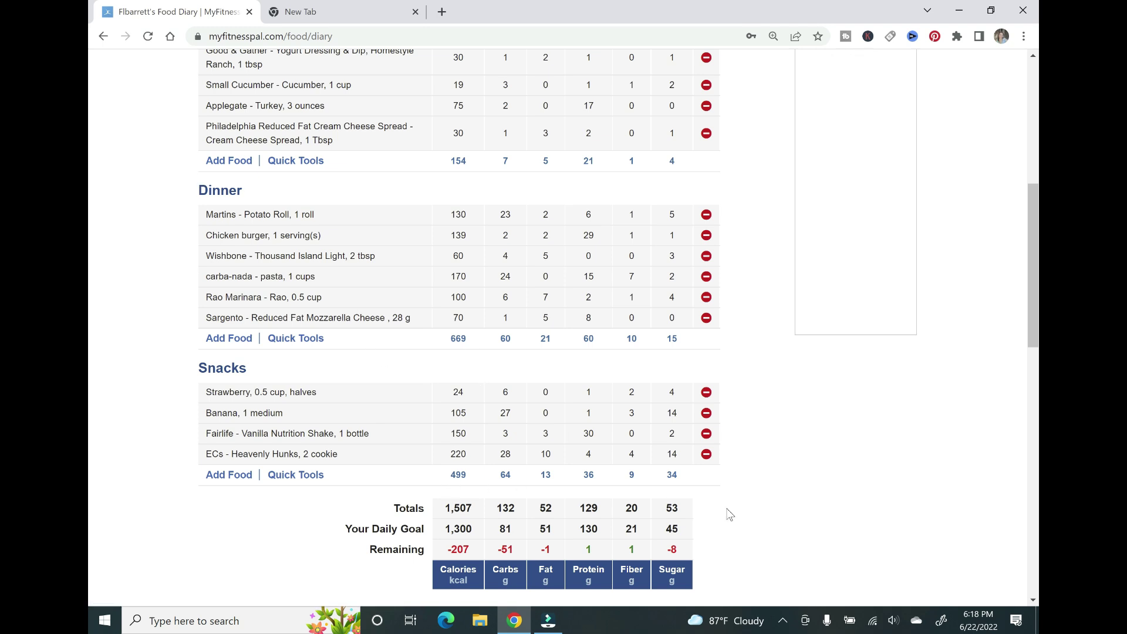
{"action": "scroll", "coordinate": [763, 518], "scroll_direction": "down", "scroll_amount": 1}
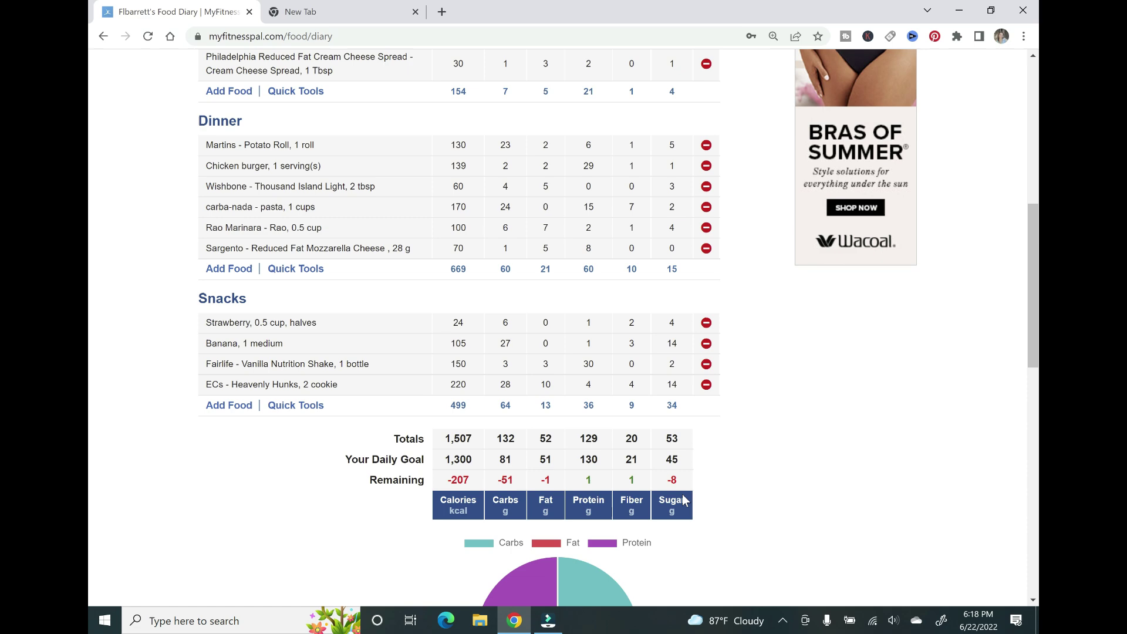
{"action": "scroll", "coordinate": [746, 513], "scroll_direction": "down", "scroll_amount": 2}
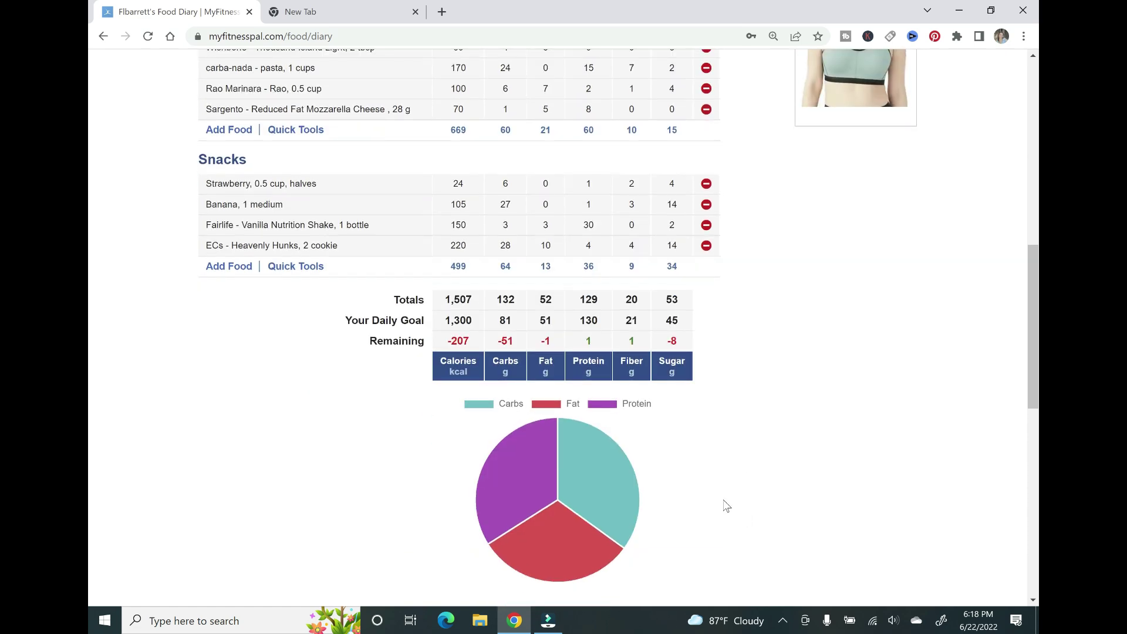
{"action": "scroll", "coordinate": [726, 506], "scroll_direction": "up", "scroll_amount": 7}
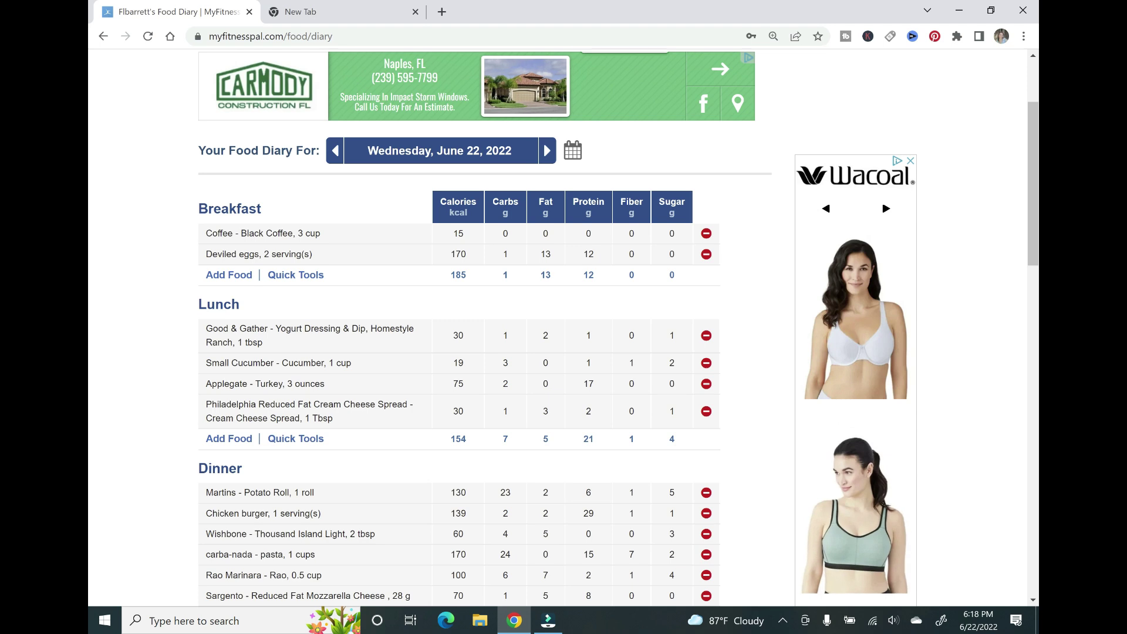
- Move the diary to June 23 and list frequent foods for adding to breakfast
{"action": "left_click", "coordinate": [548, 151]}
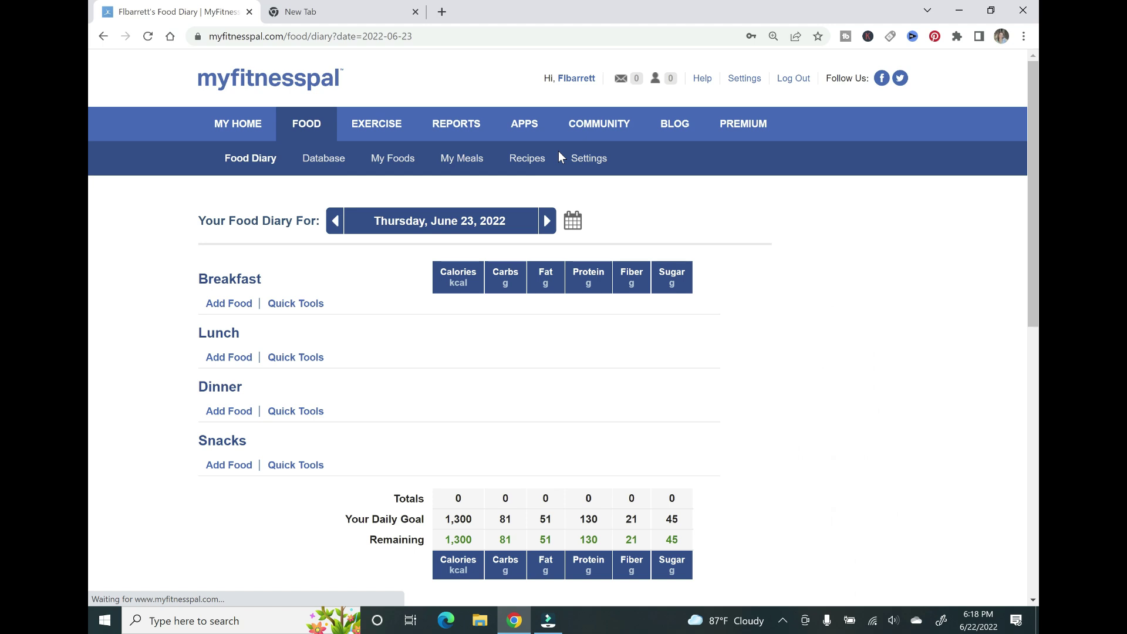
{"action": "scroll", "coordinate": [380, 357], "scroll_direction": "down", "scroll_amount": 2}
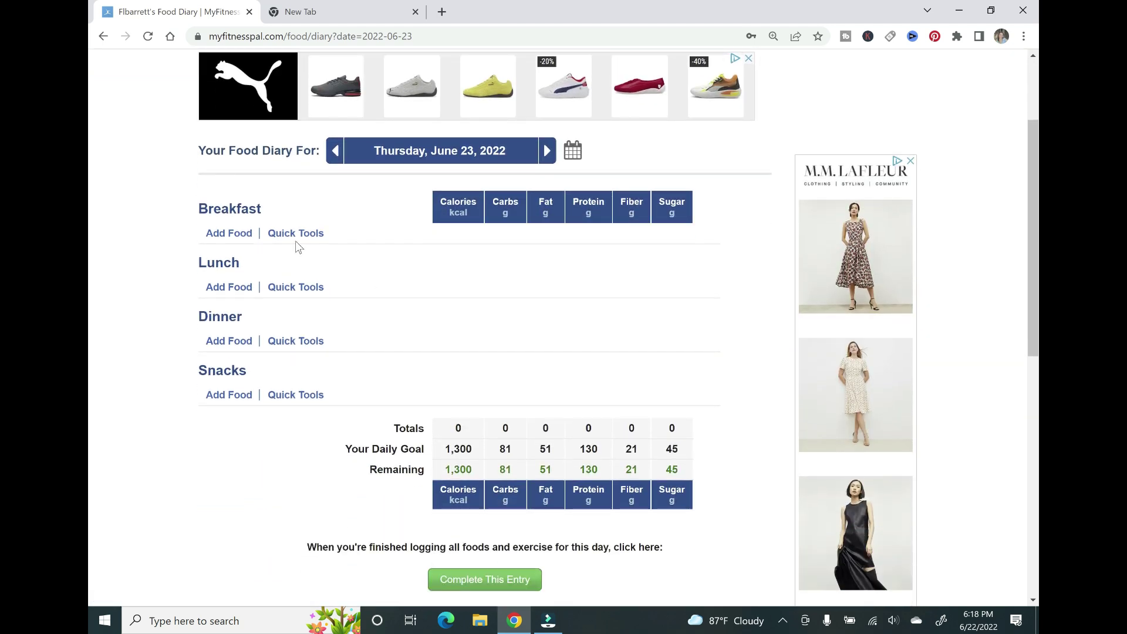
{"action": "left_click", "coordinate": [243, 235]}
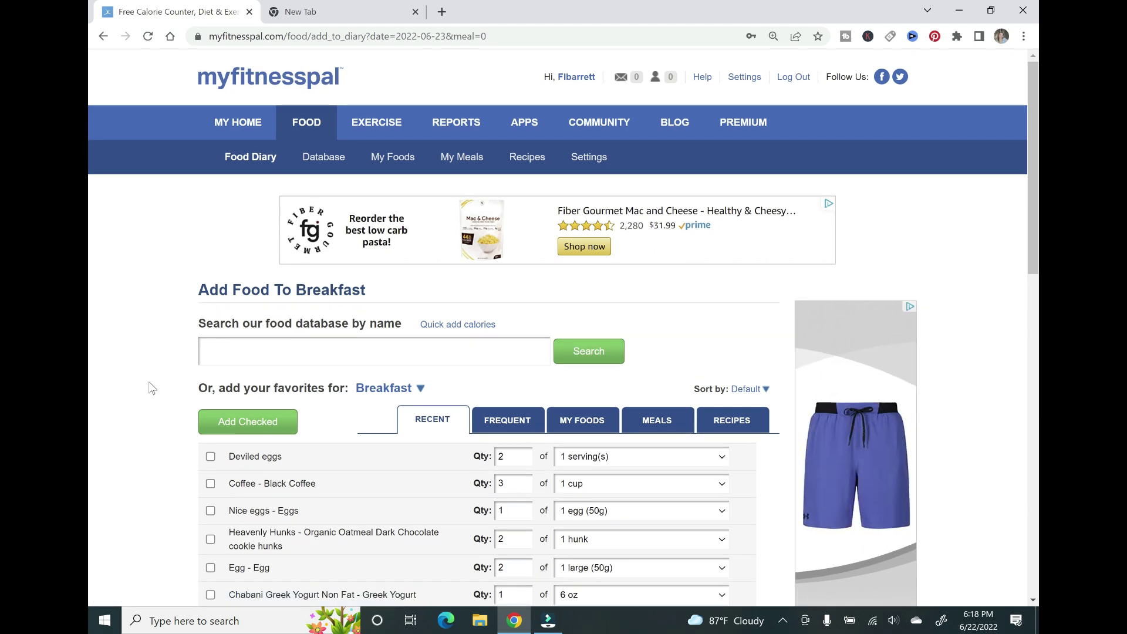
{"action": "scroll", "coordinate": [154, 387], "scroll_direction": "down", "scroll_amount": 2}
{"action": "scroll", "coordinate": [155, 387], "scroll_direction": "down", "scroll_amount": 1}
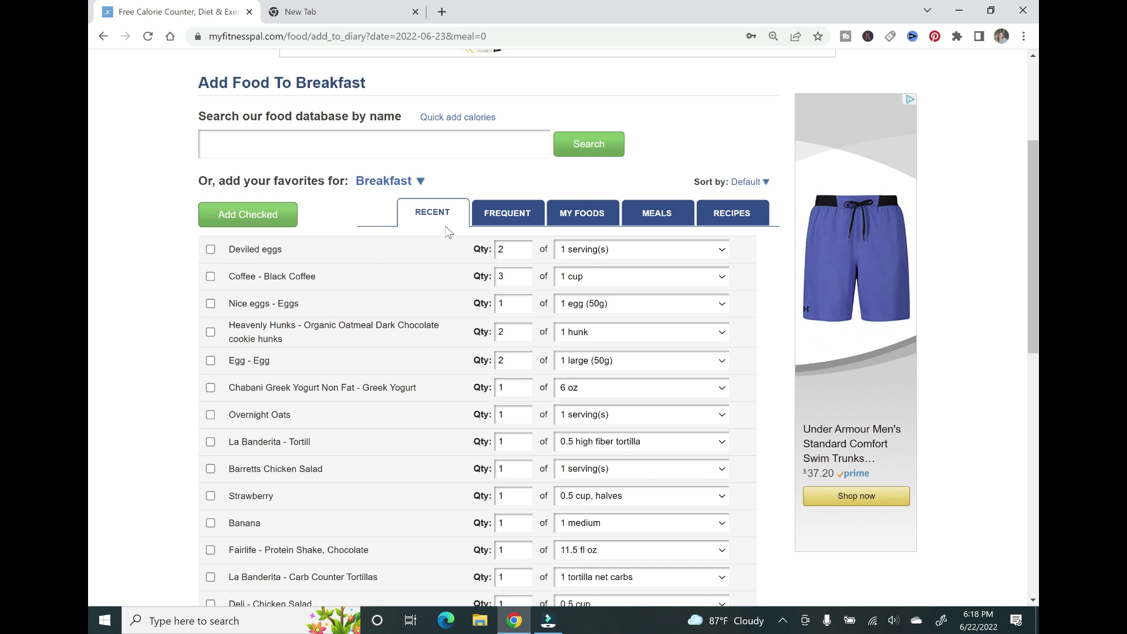
{"action": "left_click", "coordinate": [487, 216]}
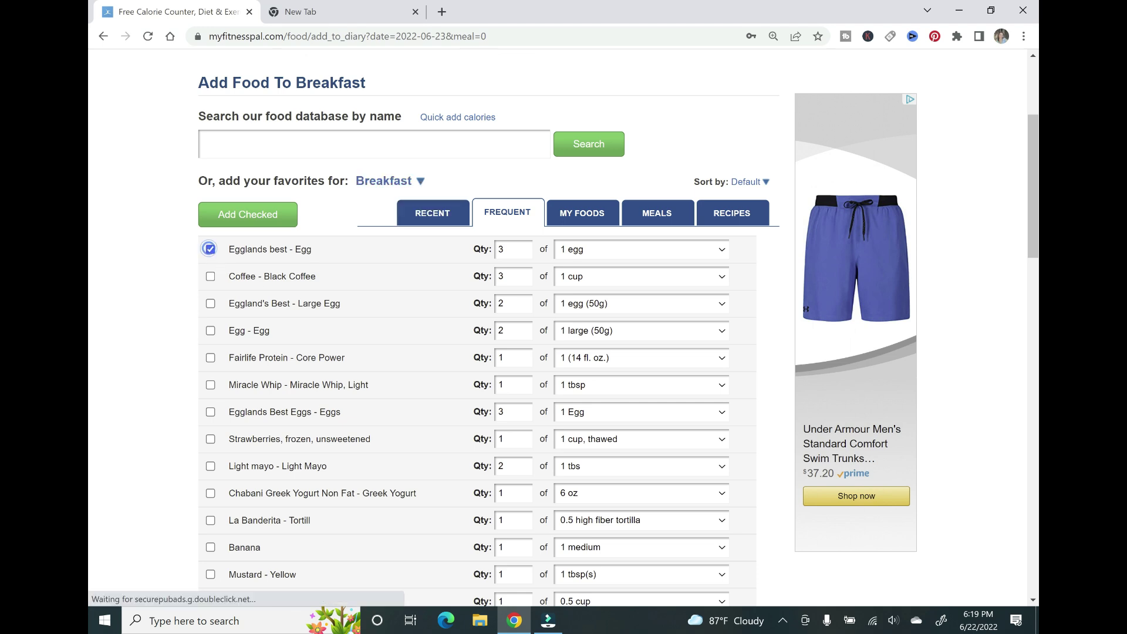
- Tick black coffee and adjust the Egglands best egg's serving and quantity
{"action": "left_click", "coordinate": [210, 276]}
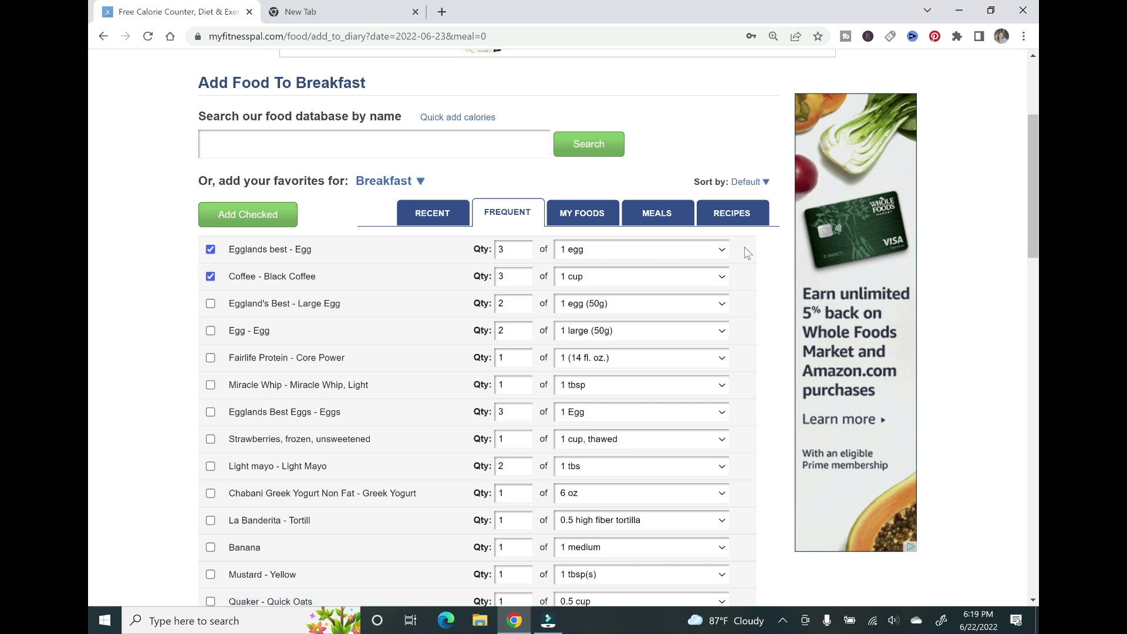
{"action": "left_click", "coordinate": [723, 253]}
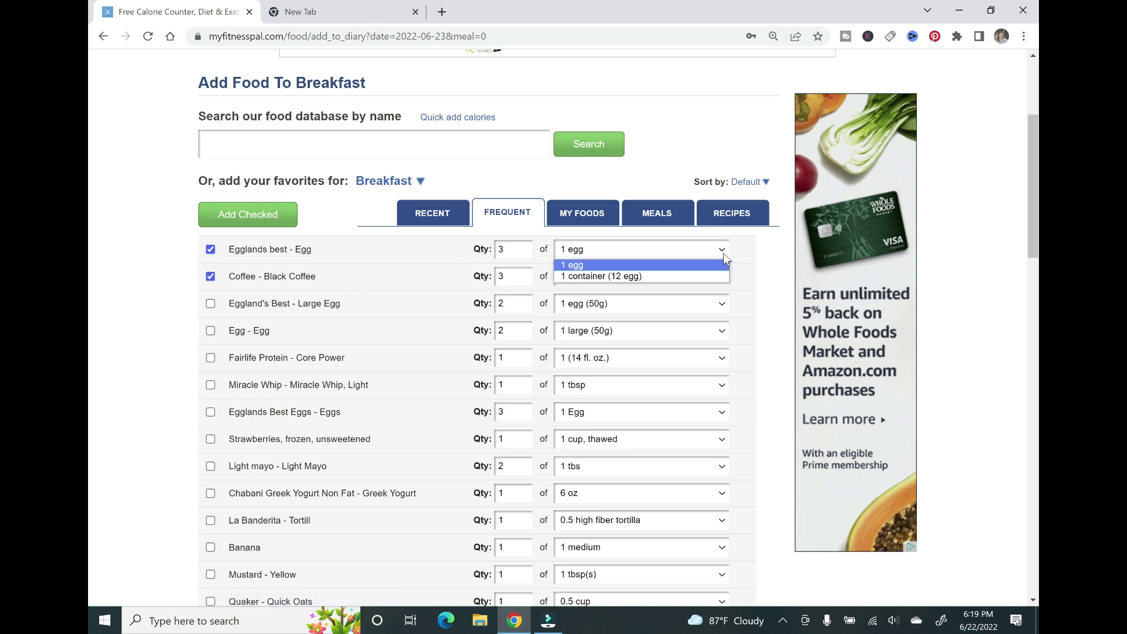
{"action": "left_click", "coordinate": [723, 252]}
{"action": "double_click", "coordinate": [513, 250]}
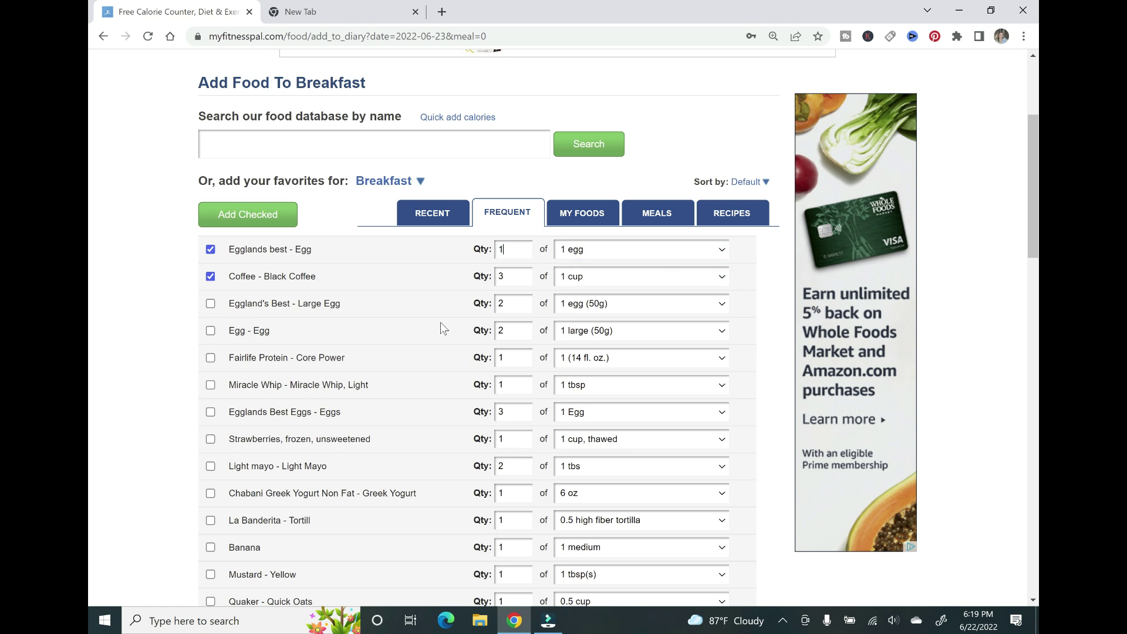
{"action": "scroll", "coordinate": [440, 322], "scroll_direction": "down", "scroll_amount": 1}
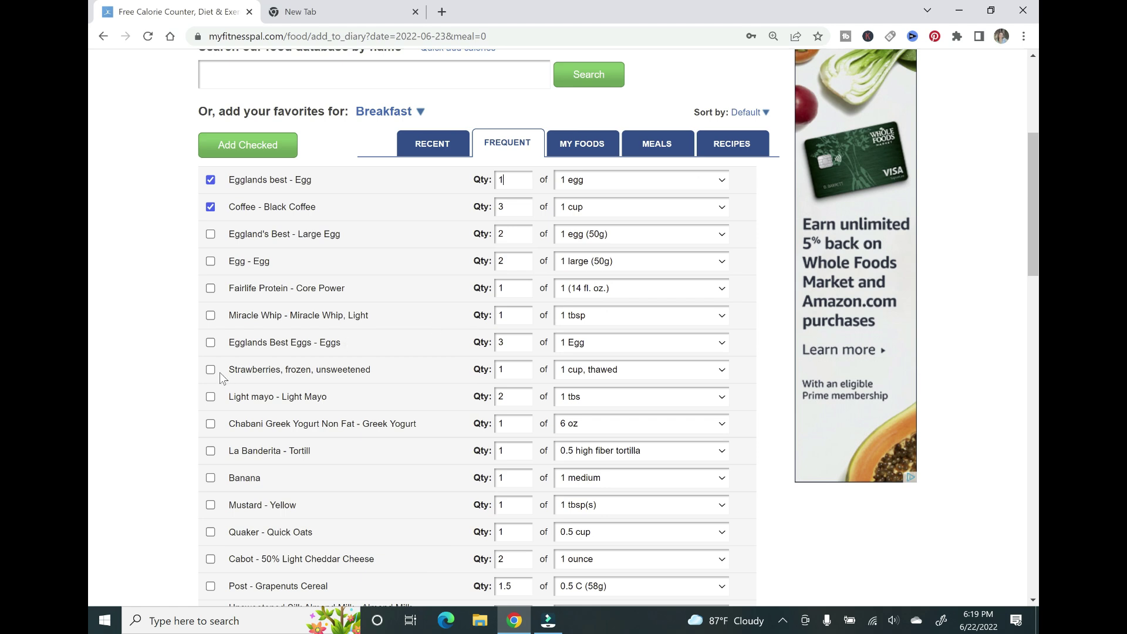
- Tick frozen strawberries measured as 10 single berries and add the checked foods to breakfast
{"action": "left_click", "coordinate": [210, 370]}
{"action": "left_click", "coordinate": [691, 376]}
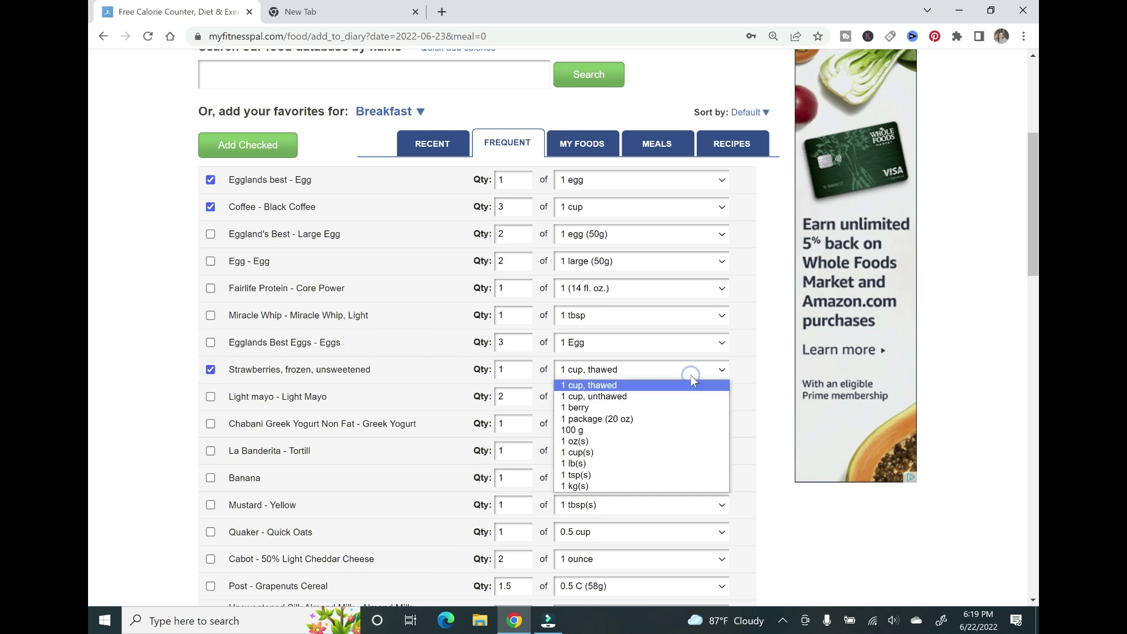
{"action": "left_click", "coordinate": [667, 408]}
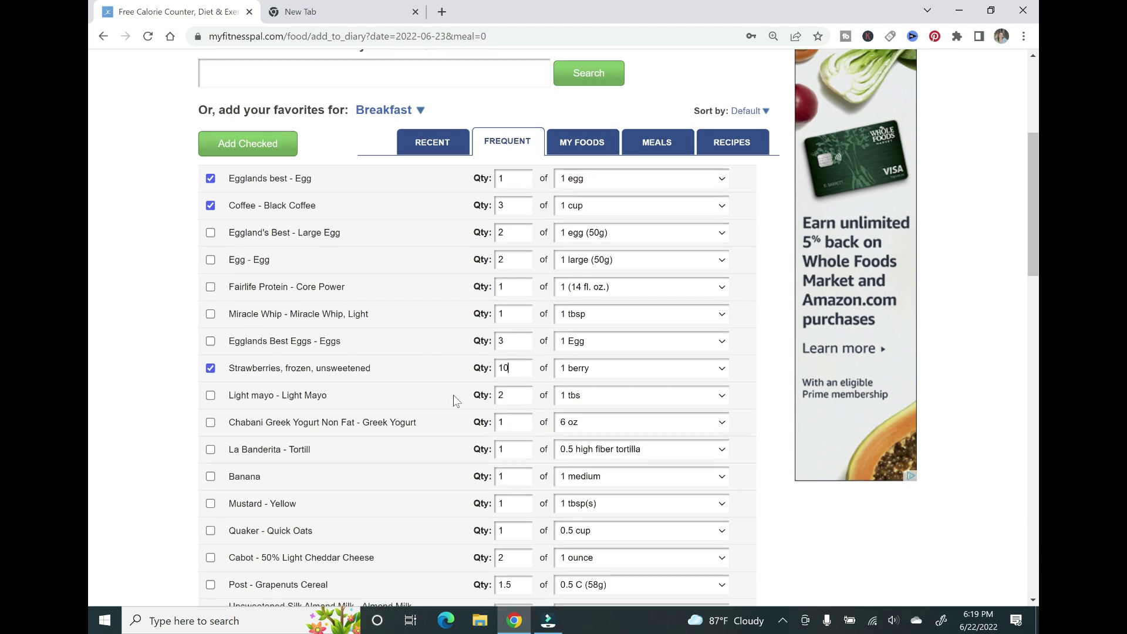
{"action": "scroll", "coordinate": [456, 401], "scroll_direction": "down", "scroll_amount": 1}
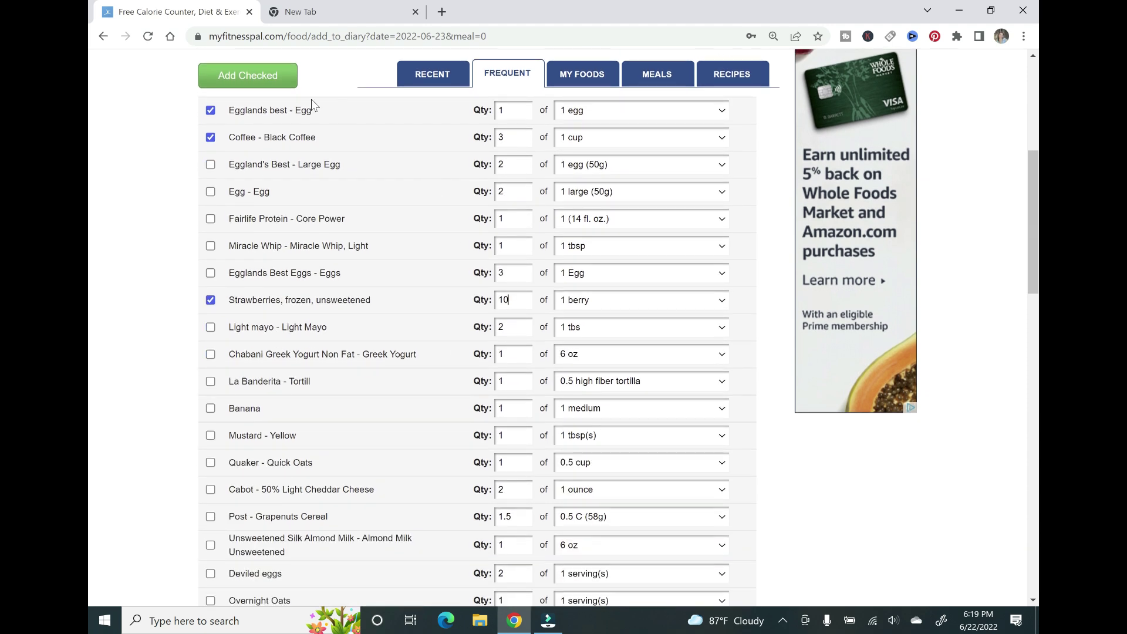
{"action": "left_click", "coordinate": [273, 83]}
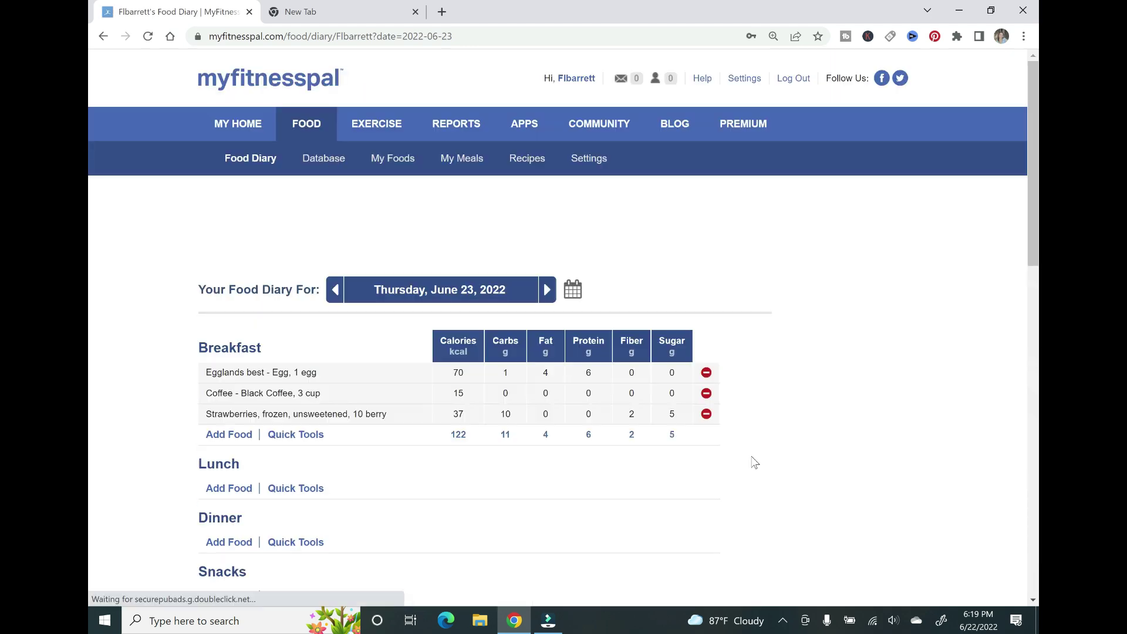
{"action": "scroll", "coordinate": [761, 454], "scroll_direction": "down", "scroll_amount": 2}
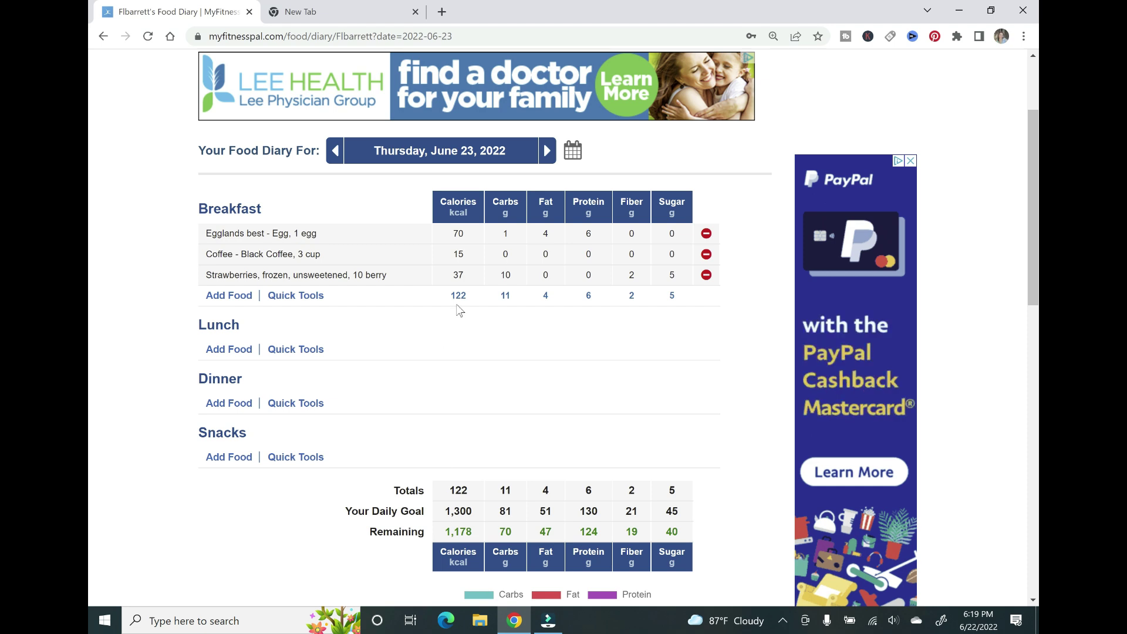
- Search 'chick fil a sandwich' and log one Chick fil-a Spicy Sandwich (490 calories) to lunch
{"action": "left_click", "coordinate": [224, 350]}
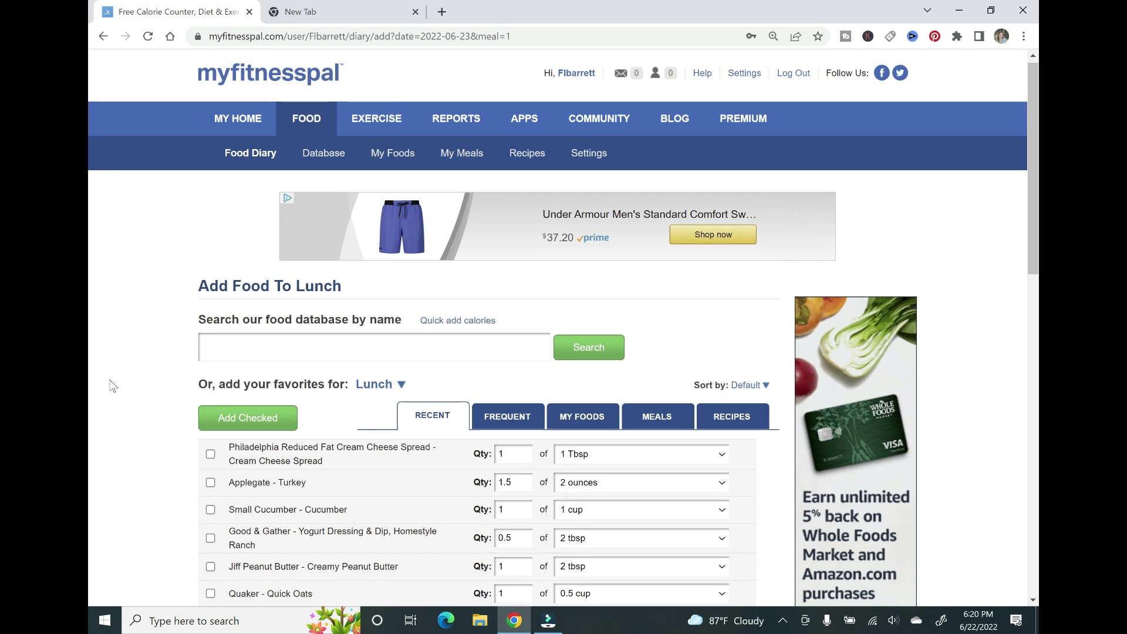
{"action": "scroll", "coordinate": [108, 383], "scroll_direction": "down", "scroll_amount": 2}
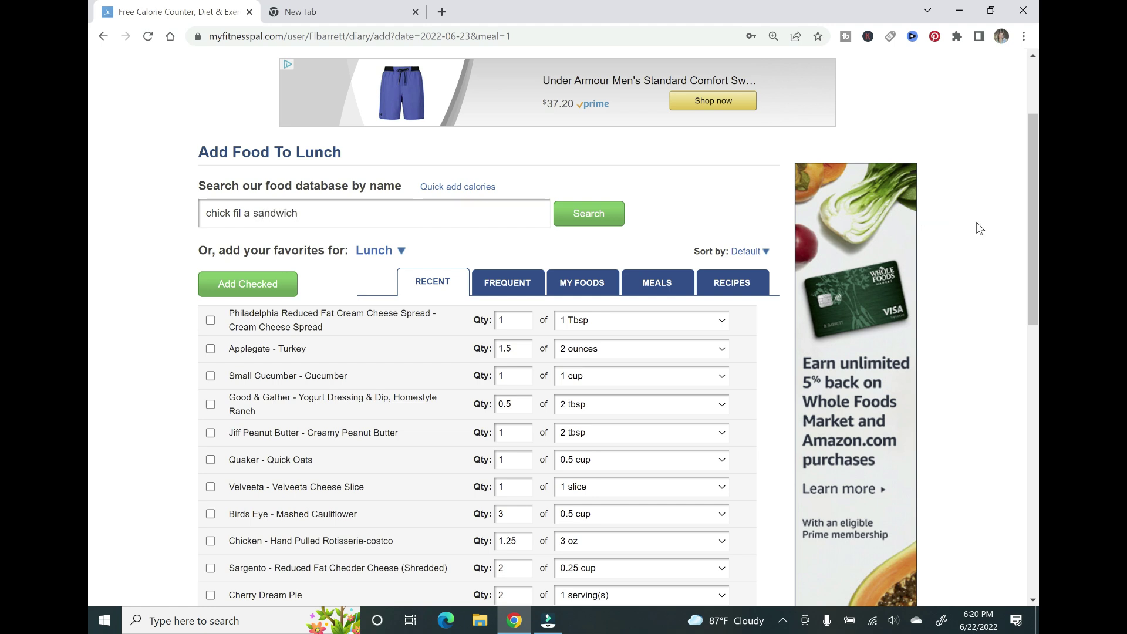
{"action": "left_click", "coordinate": [585, 214]}
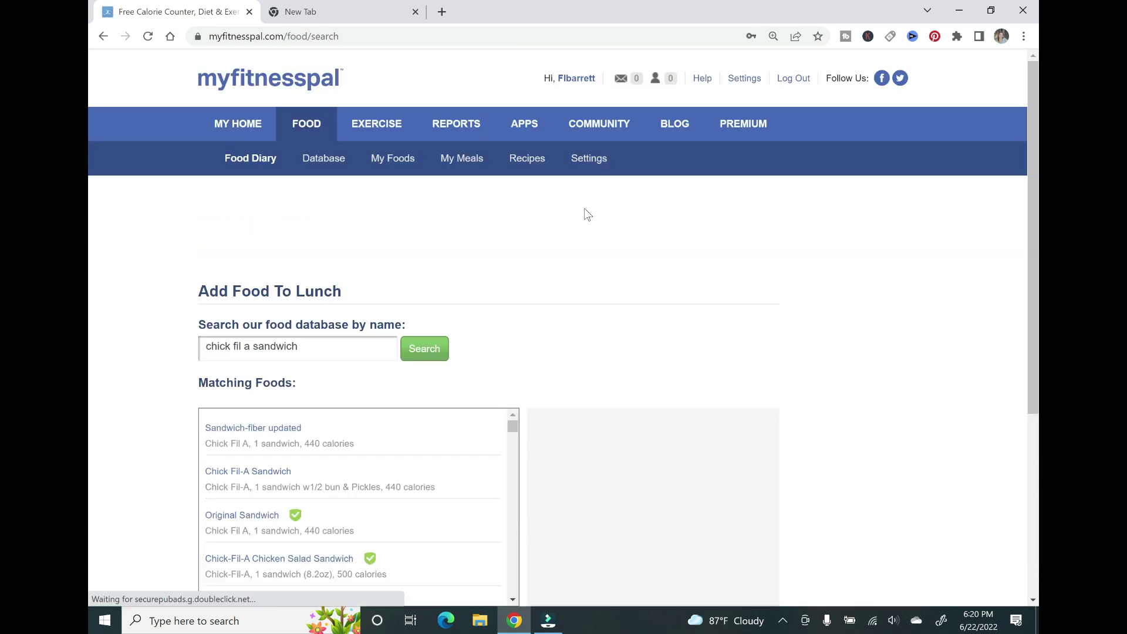
{"action": "scroll", "coordinate": [608, 420], "scroll_direction": "down", "scroll_amount": 2}
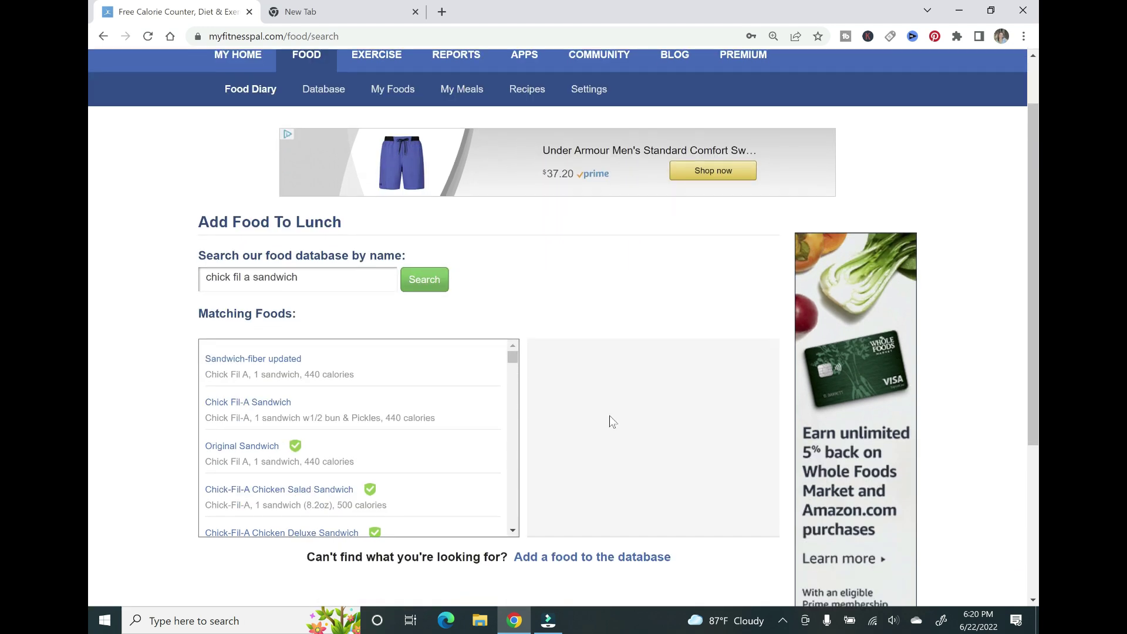
{"action": "scroll", "coordinate": [430, 404], "scroll_direction": "down", "scroll_amount": 2}
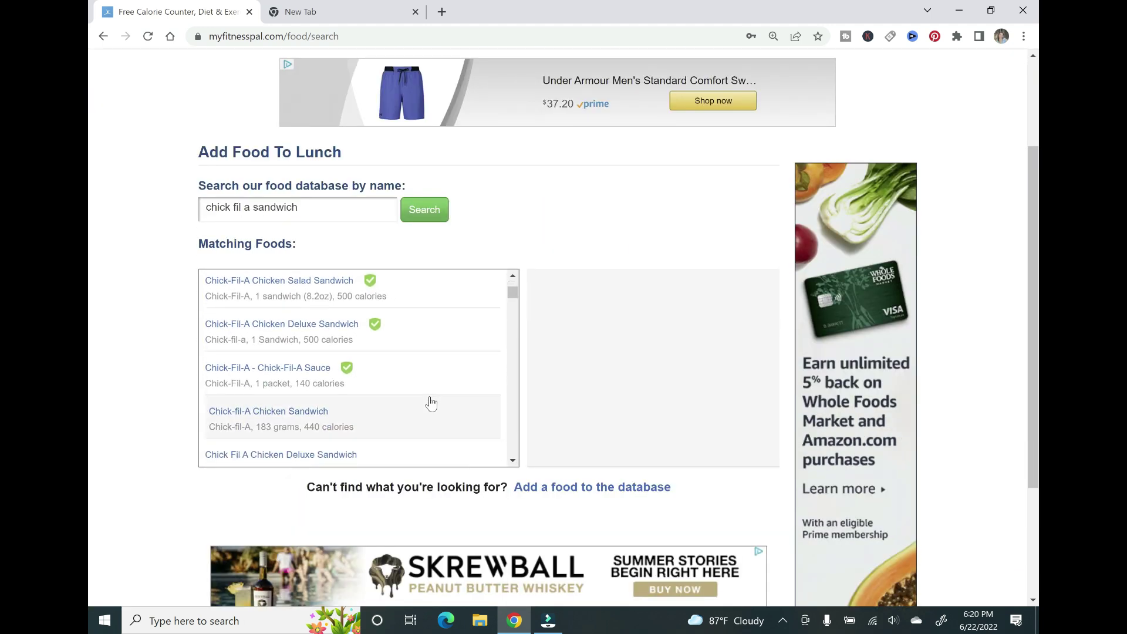
{"action": "scroll", "coordinate": [432, 404], "scroll_direction": "down", "scroll_amount": 3}
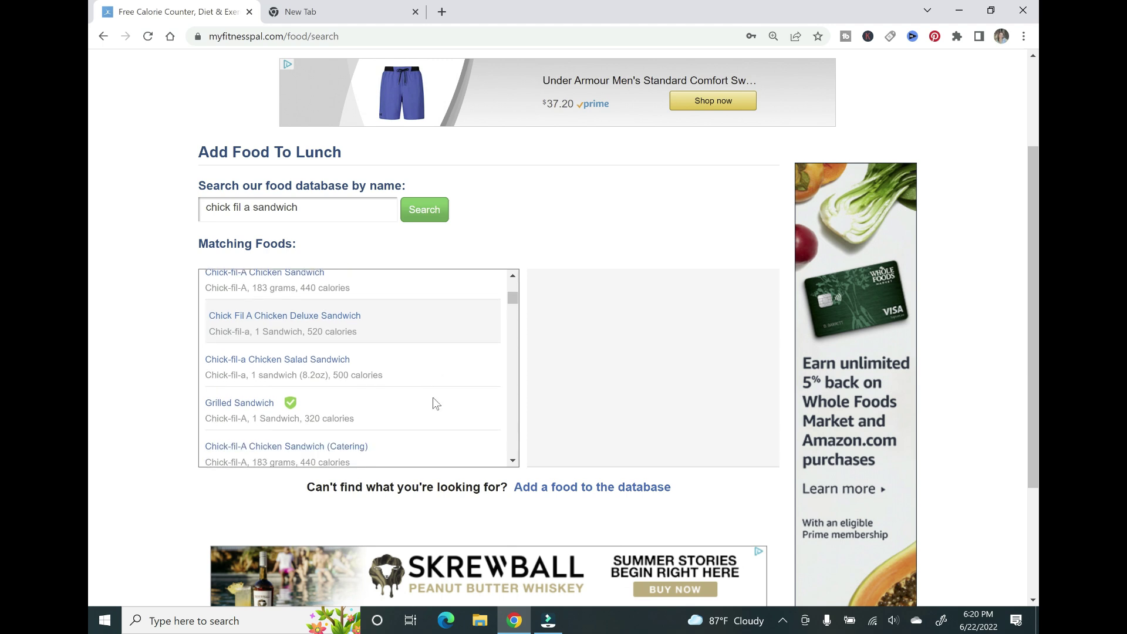
{"action": "scroll", "coordinate": [434, 404], "scroll_direction": "down", "scroll_amount": 3}
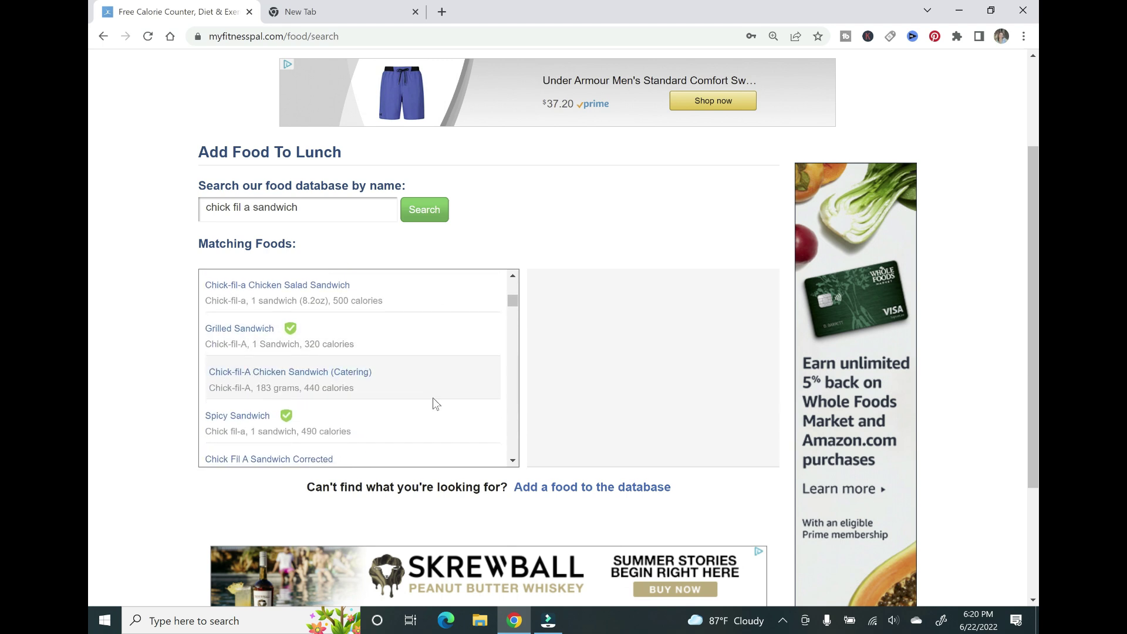
{"action": "left_click", "coordinate": [375, 364]}
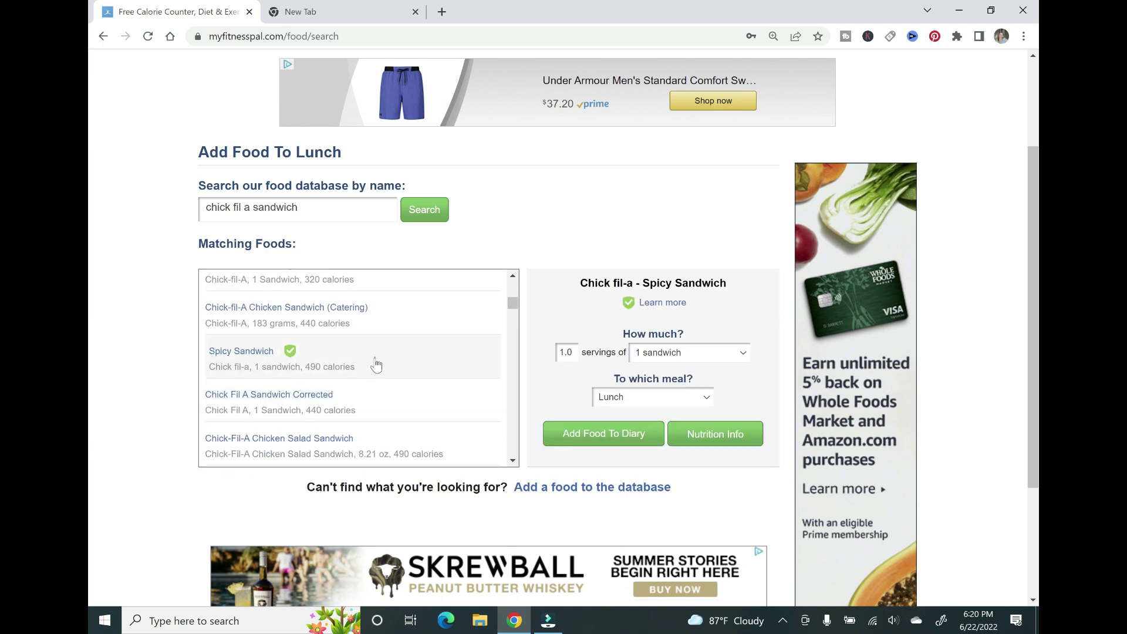
{"action": "left_click", "coordinate": [592, 442]}
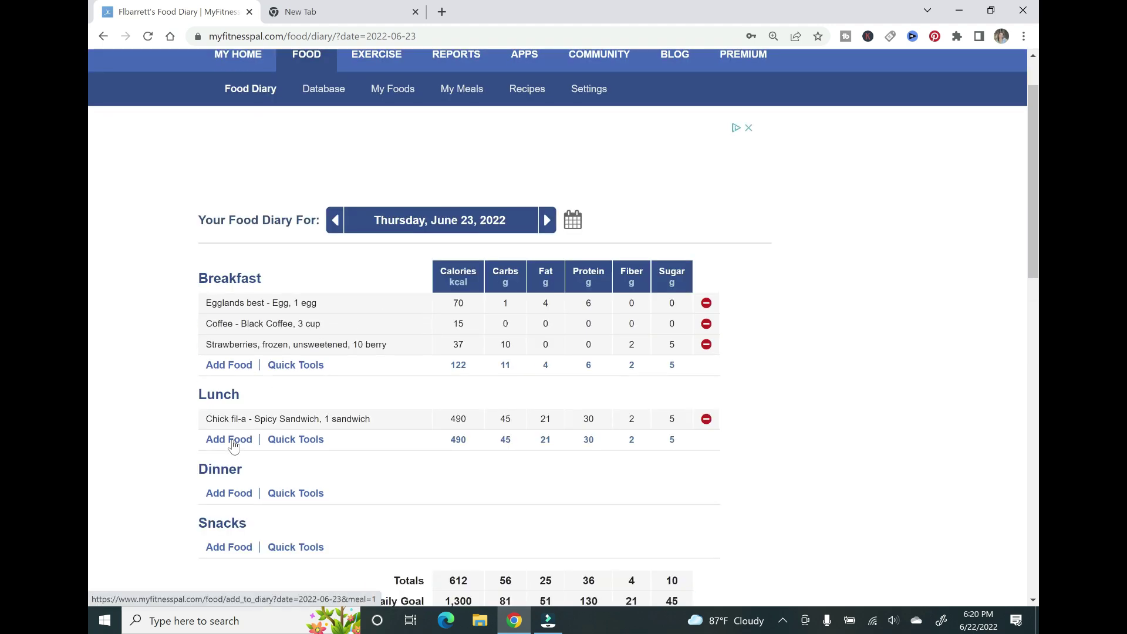
{"action": "left_click", "coordinate": [232, 443]}
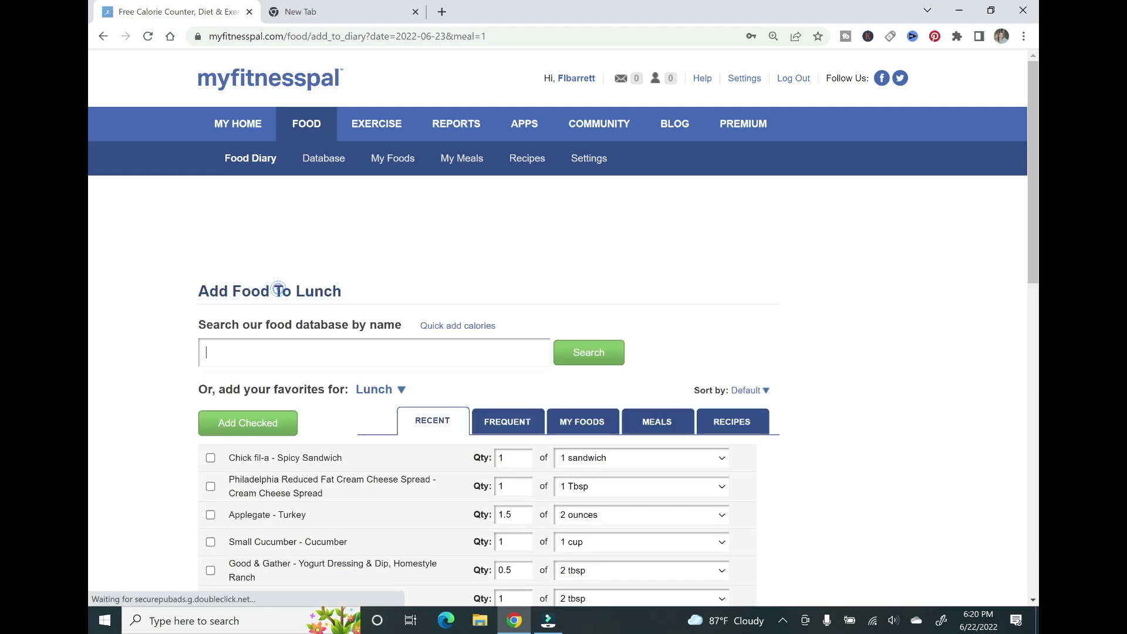
- Search 'chick fil a waffle fries' and log 0.50 serving of Waffle Fries (Medium) to lunch
{"action": "type", "text": "chick fil a waffle fries"}
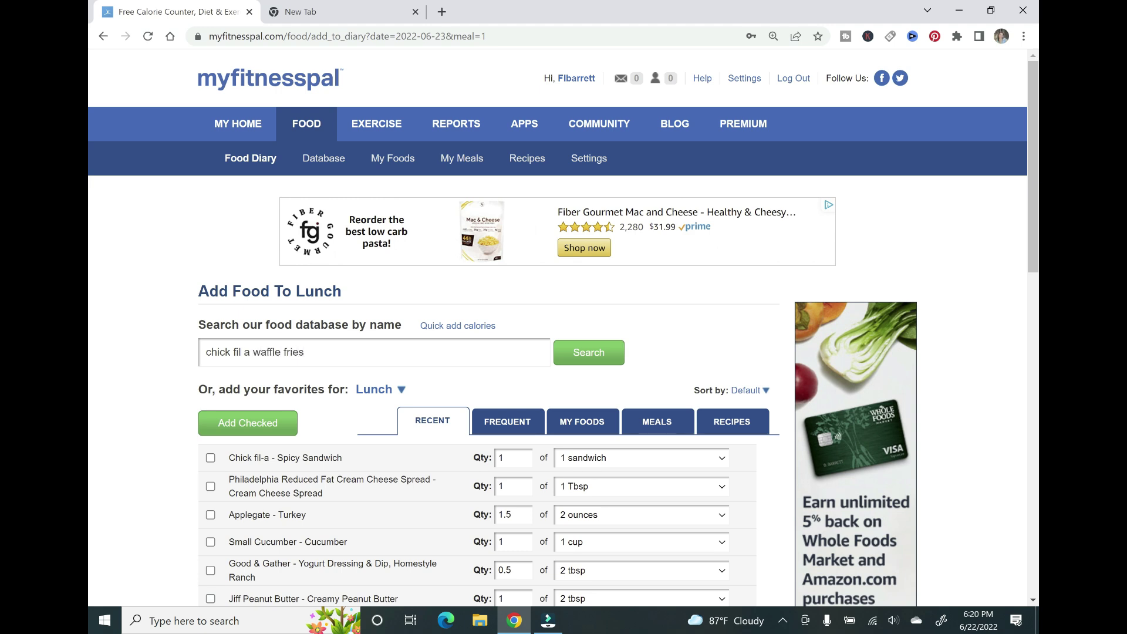
{"action": "left_click", "coordinate": [589, 353]}
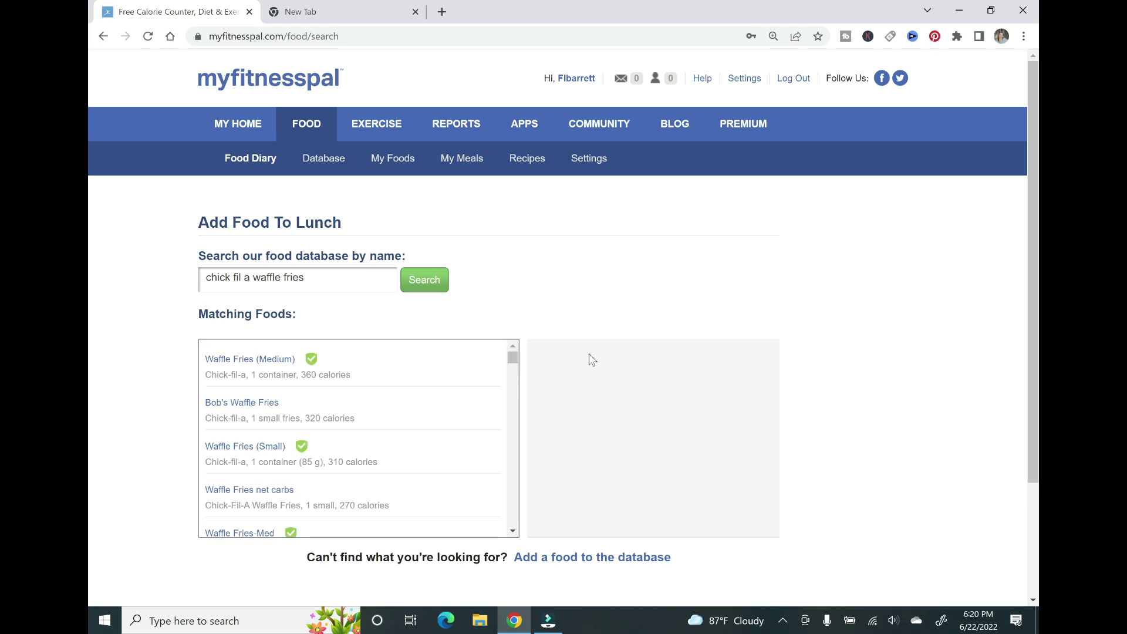
{"action": "scroll", "coordinate": [592, 354], "scroll_direction": "down", "scroll_amount": 2}
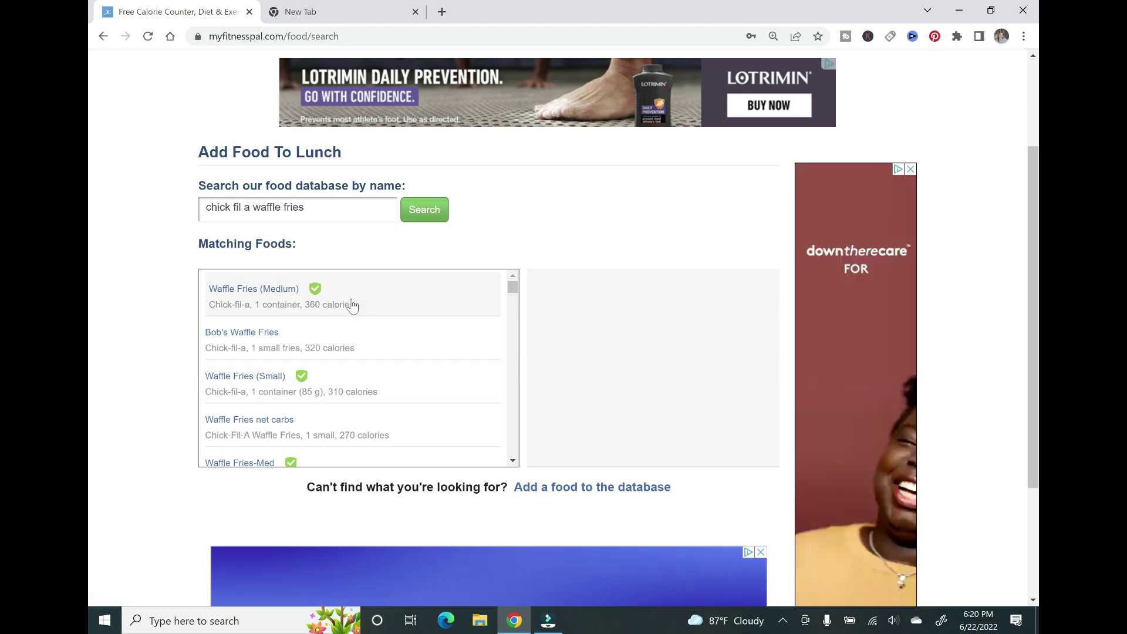
{"action": "left_click", "coordinate": [353, 306]}
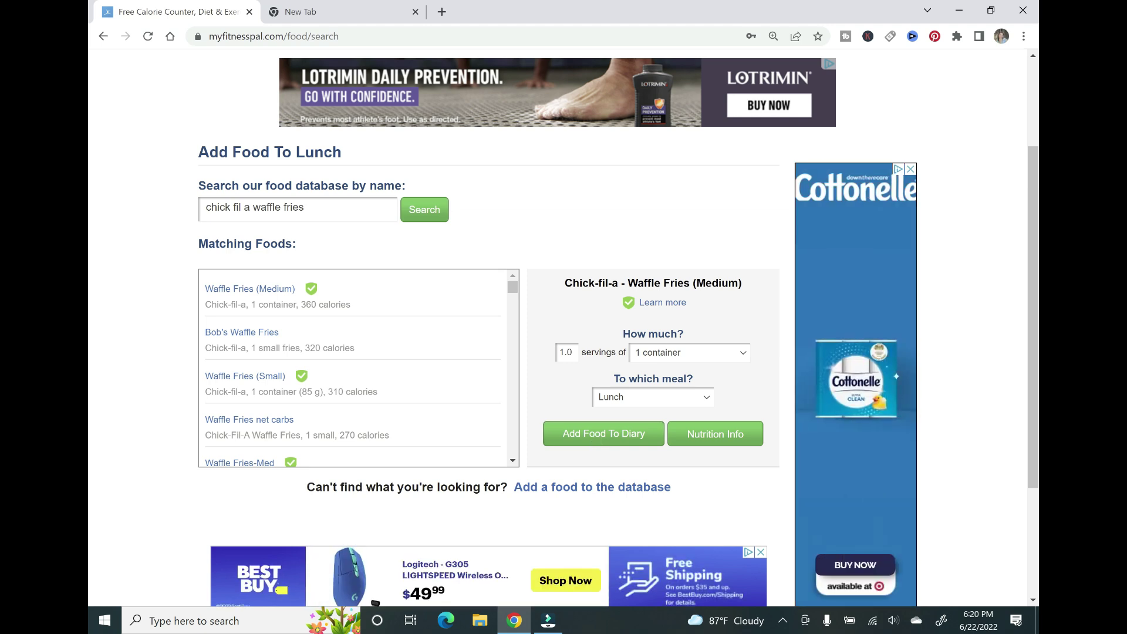
{"action": "left_click_drag", "start_coordinate": [572, 350], "coordinate": [554, 356]}
{"action": "type", "text": ".50"}
{"action": "left_click", "coordinate": [619, 442]}
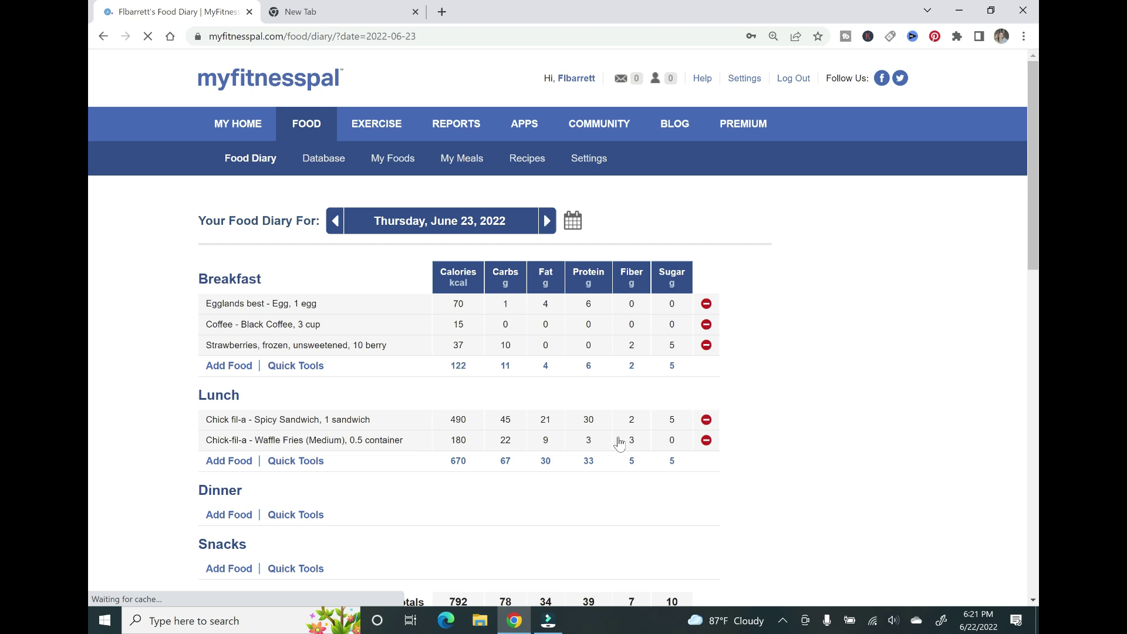
- Add the saved Chicken burger recipe to dinner
{"action": "scroll", "coordinate": [533, 460], "scroll_direction": "down", "scroll_amount": 1}
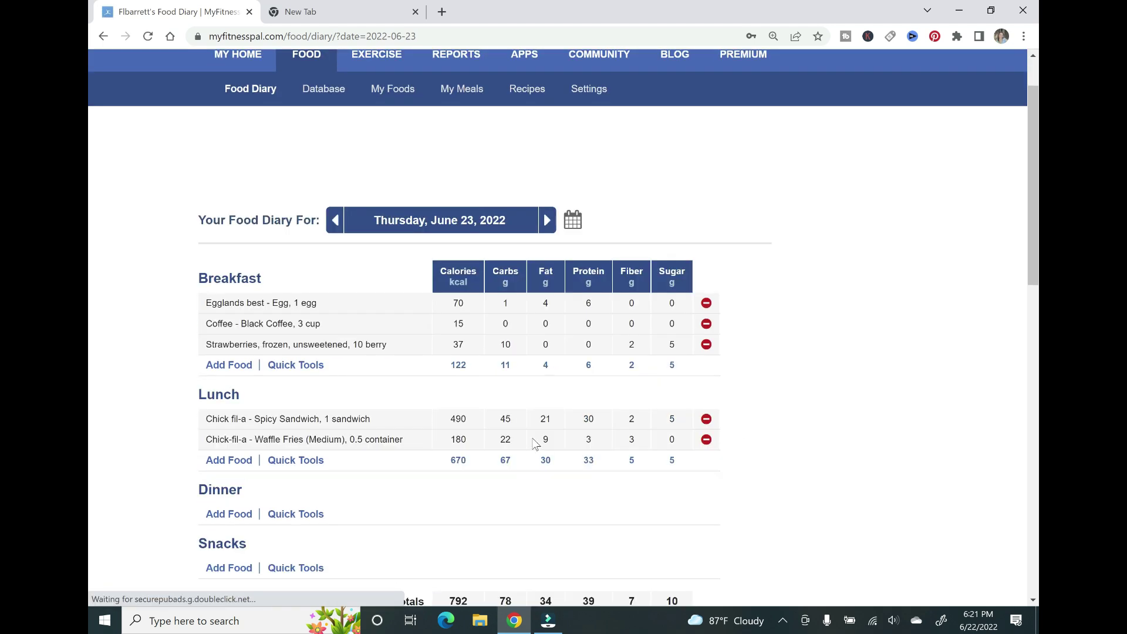
{"action": "scroll", "coordinate": [533, 441], "scroll_direction": "down", "scroll_amount": 2}
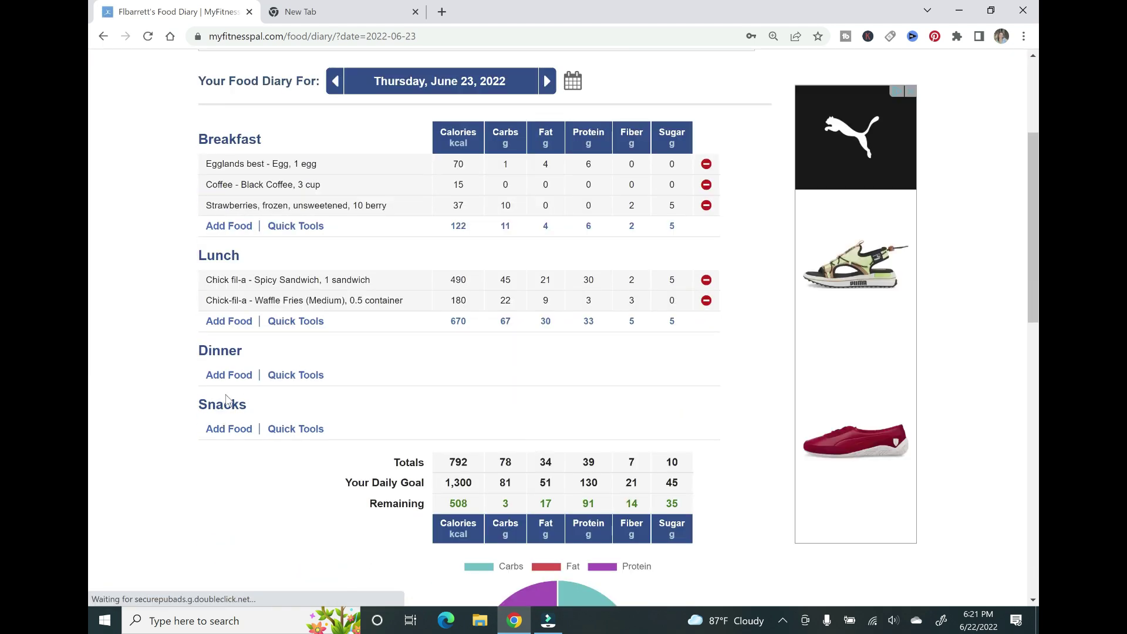
{"action": "left_click", "coordinate": [229, 375]}
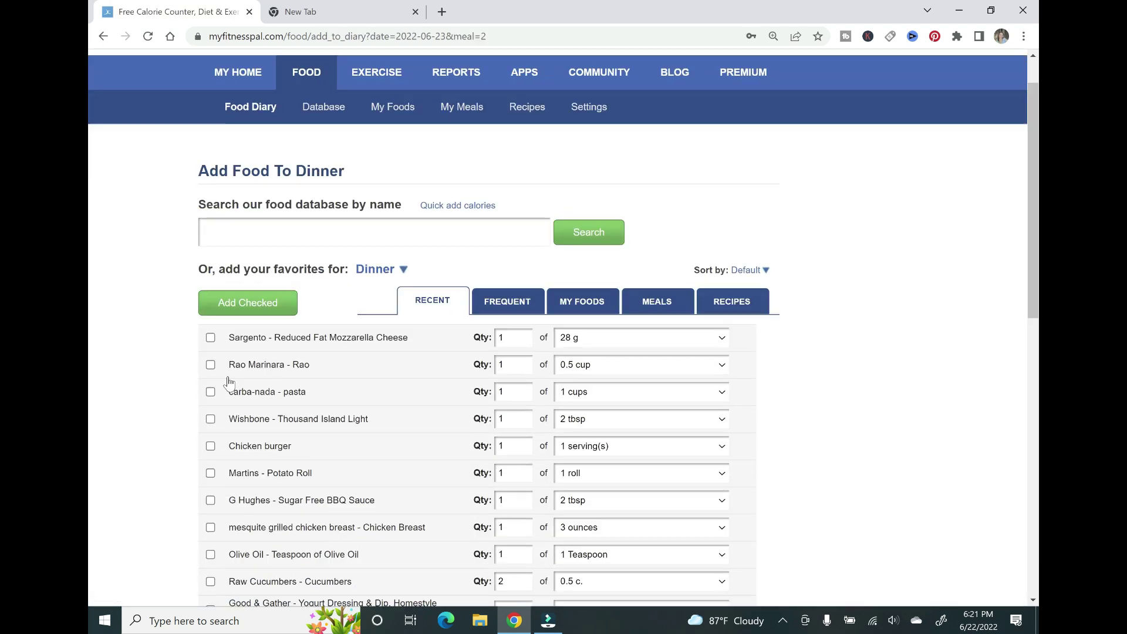
{"action": "scroll", "coordinate": [326, 368], "scroll_direction": "down", "scroll_amount": 1}
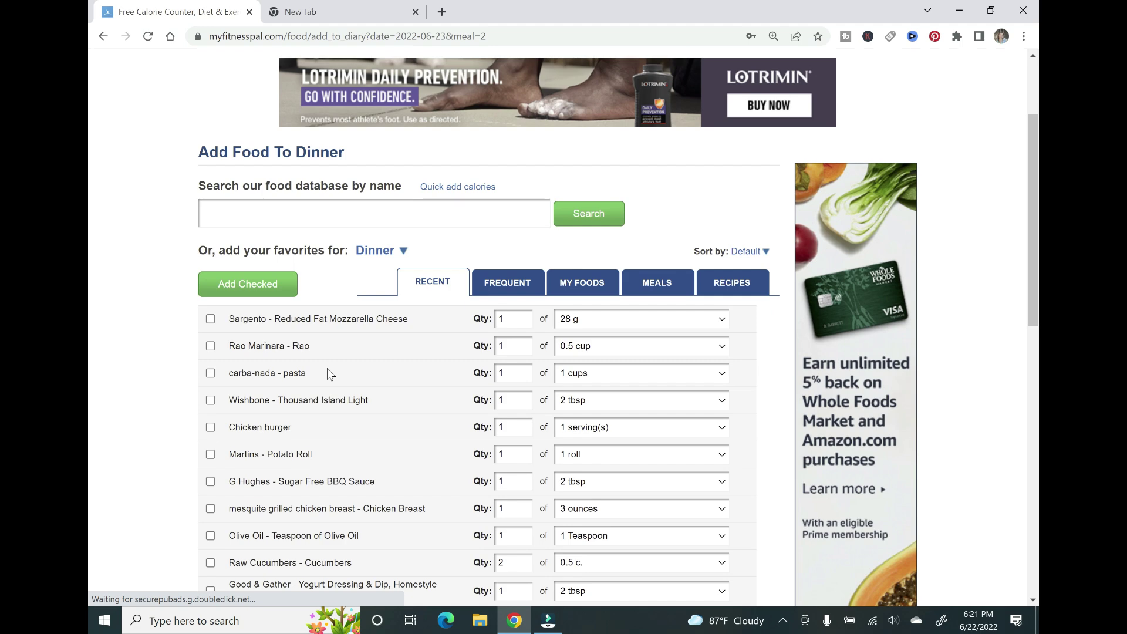
{"action": "scroll", "coordinate": [326, 368], "scroll_direction": "down", "scroll_amount": 1}
{"action": "scroll", "coordinate": [327, 373], "scroll_direction": "down", "scroll_amount": 1}
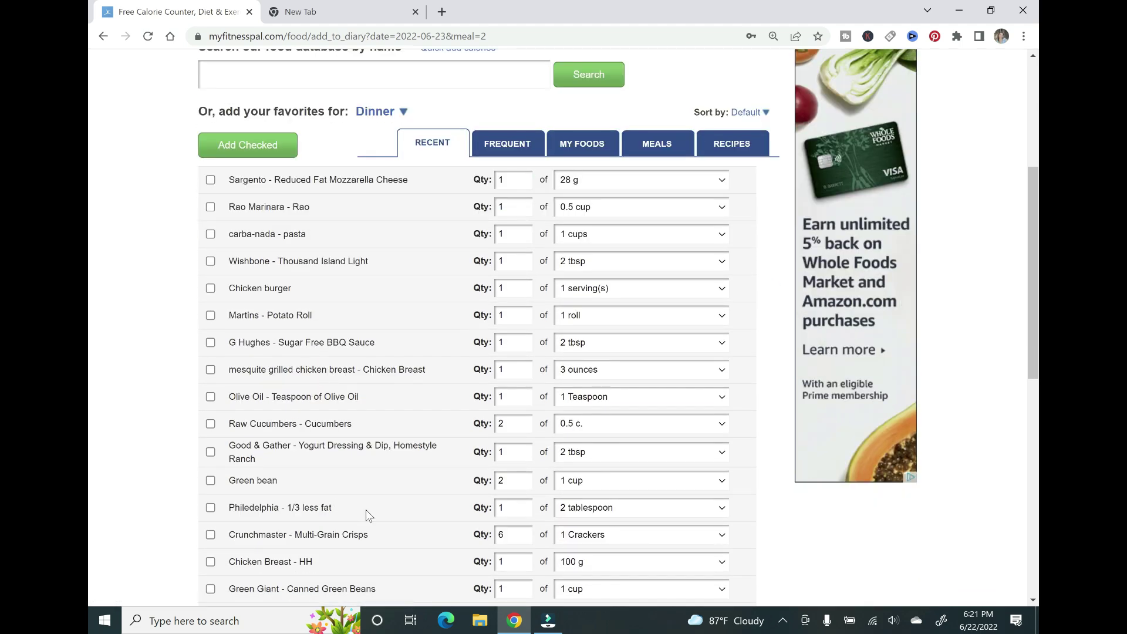
{"action": "left_click", "coordinate": [736, 146]}
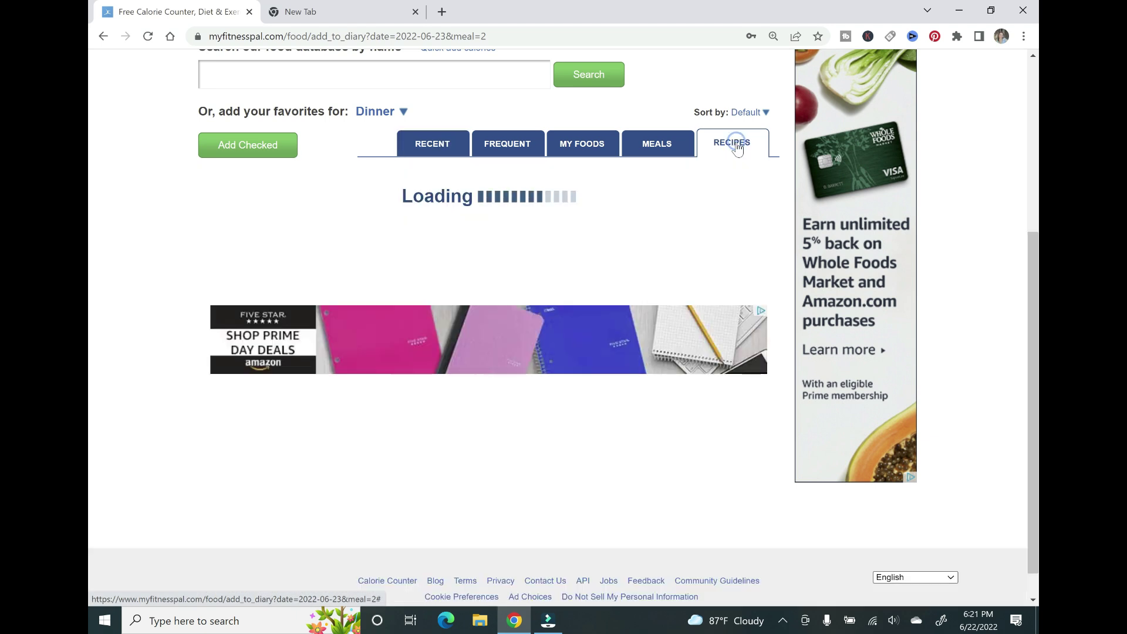
{"action": "left_click", "coordinate": [210, 261]}
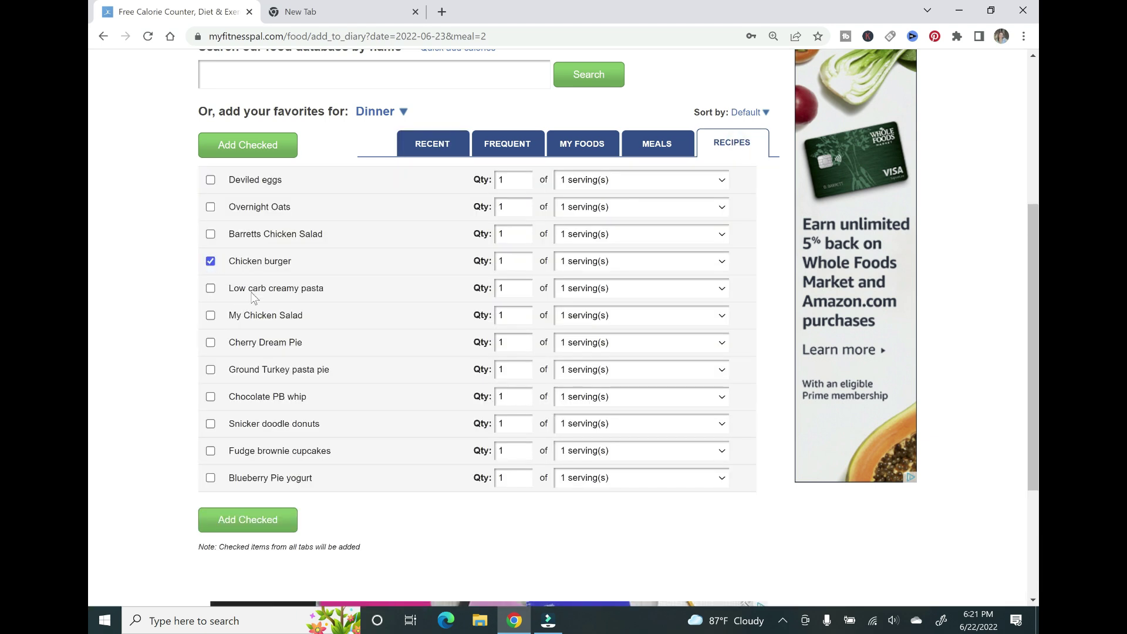
{"action": "left_click", "coordinate": [261, 531]}
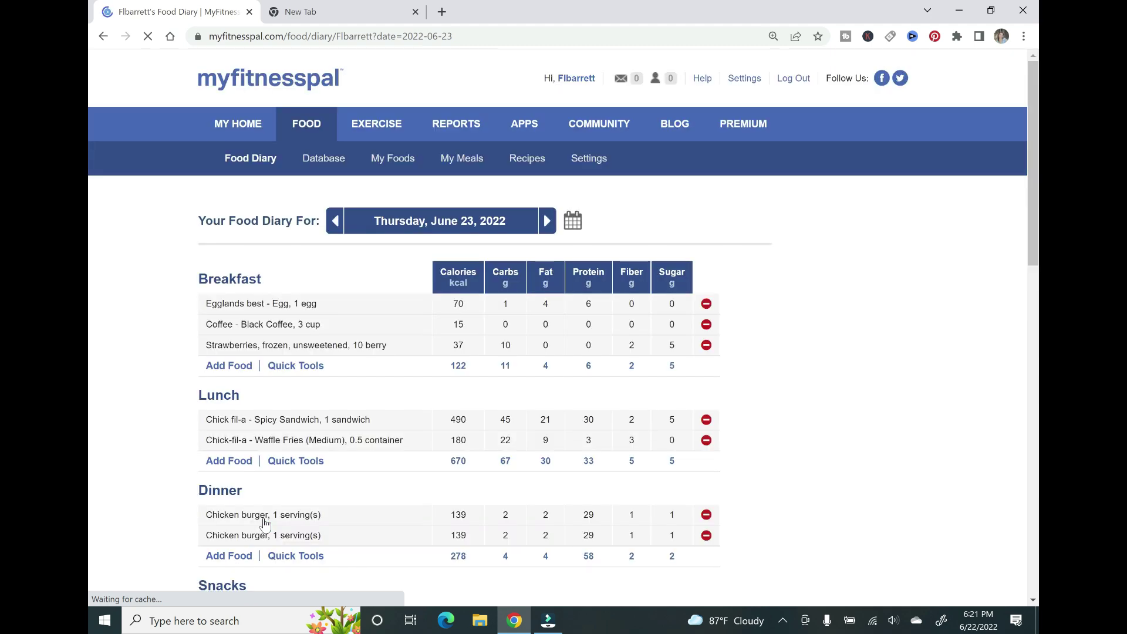
- Delete the duplicate Chicken burger so dinner holds one, bringing the day to 931 calories
{"action": "scroll", "coordinate": [409, 410], "scroll_direction": "down", "scroll_amount": 2}
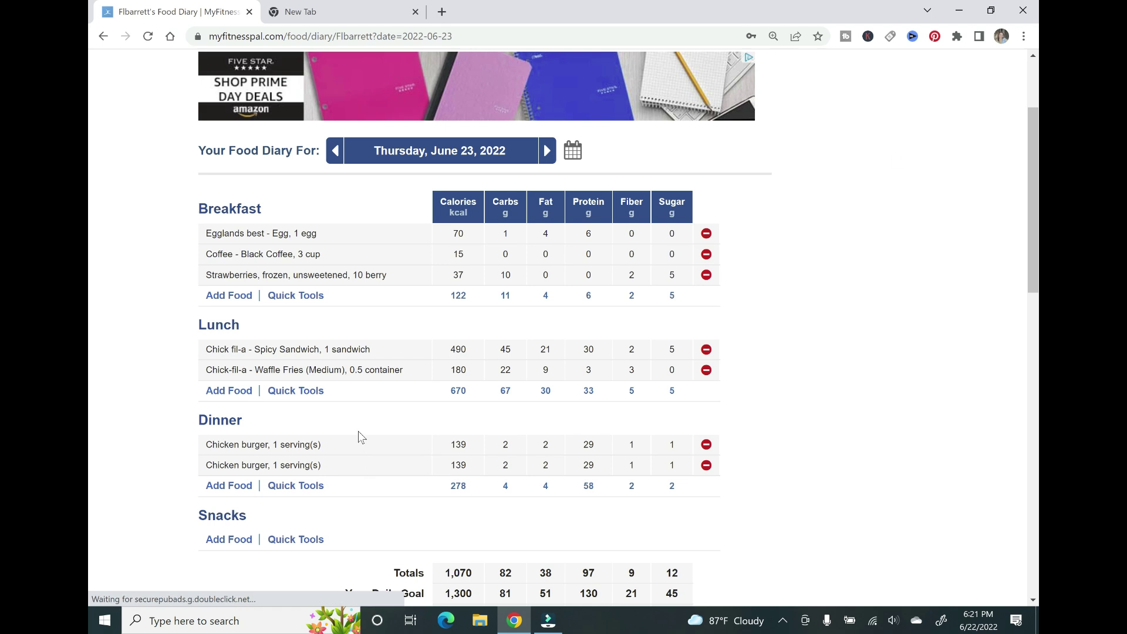
{"action": "left_click", "coordinate": [705, 444]}
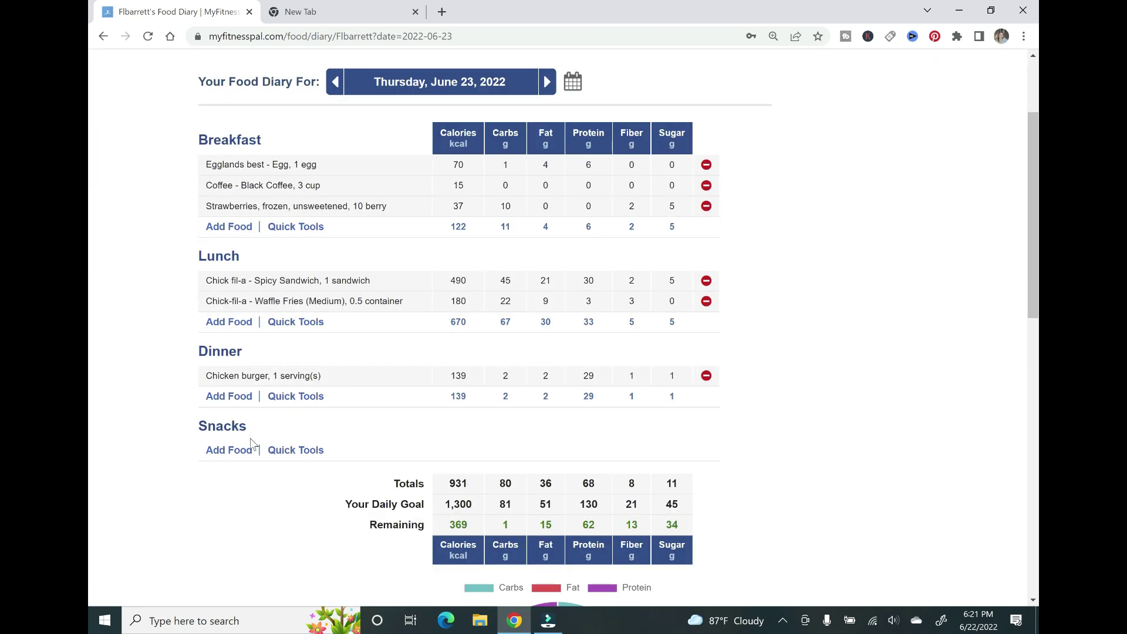
{"action": "scroll", "coordinate": [228, 399], "scroll_direction": "down", "scroll_amount": 1}
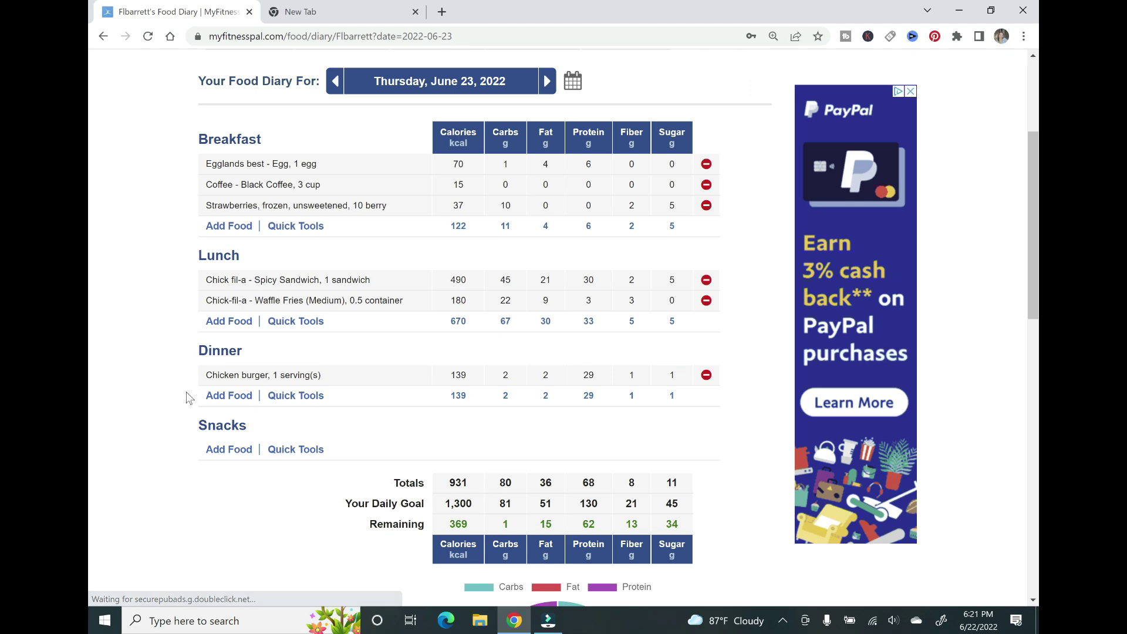
- Tick carba-nada pasta, Martins Potato Roll and Green bean at quantity 1 in recent foods, and add them to dinner
{"action": "left_click", "coordinate": [240, 398]}
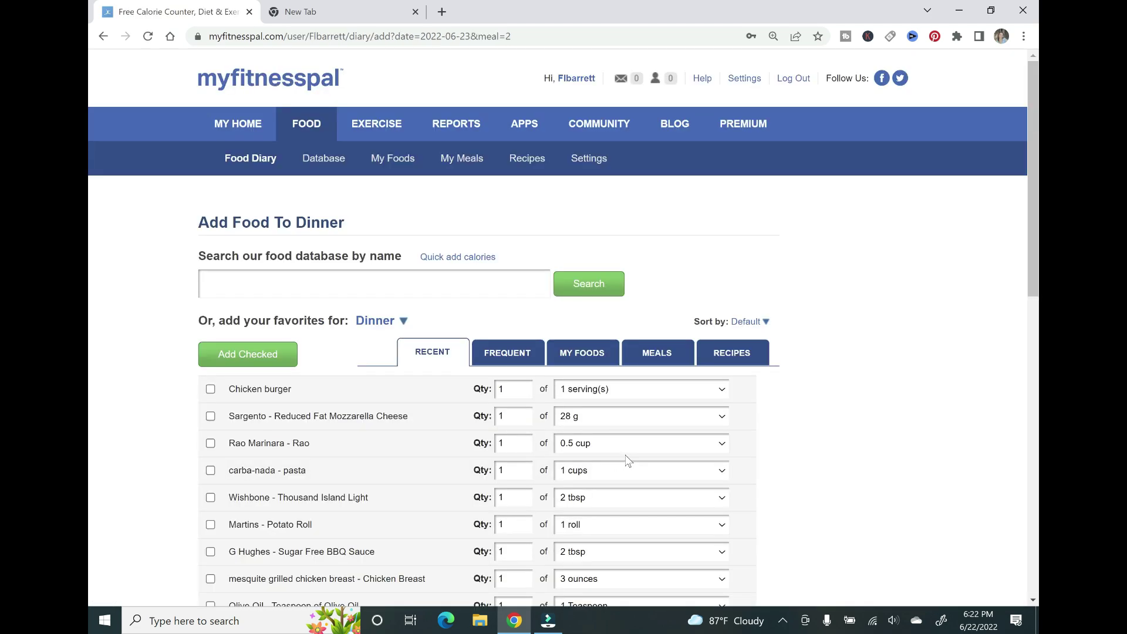
{"action": "scroll", "coordinate": [625, 461], "scroll_direction": "down", "scroll_amount": 1}
{"action": "scroll", "coordinate": [627, 460], "scroll_direction": "down", "scroll_amount": 2}
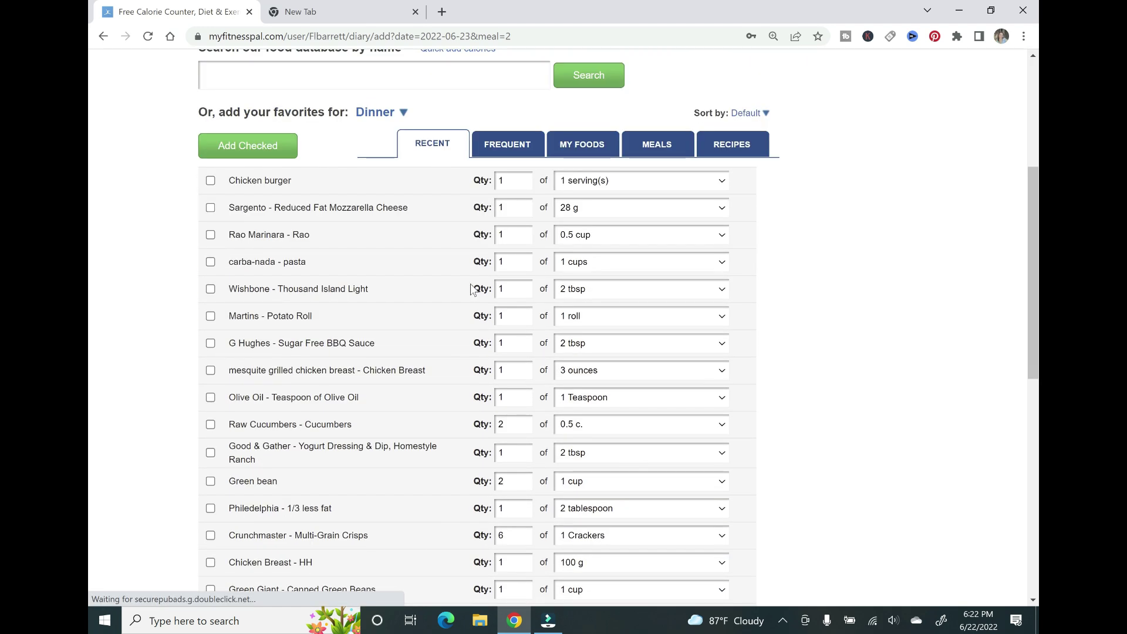
{"action": "left_click", "coordinate": [210, 262]}
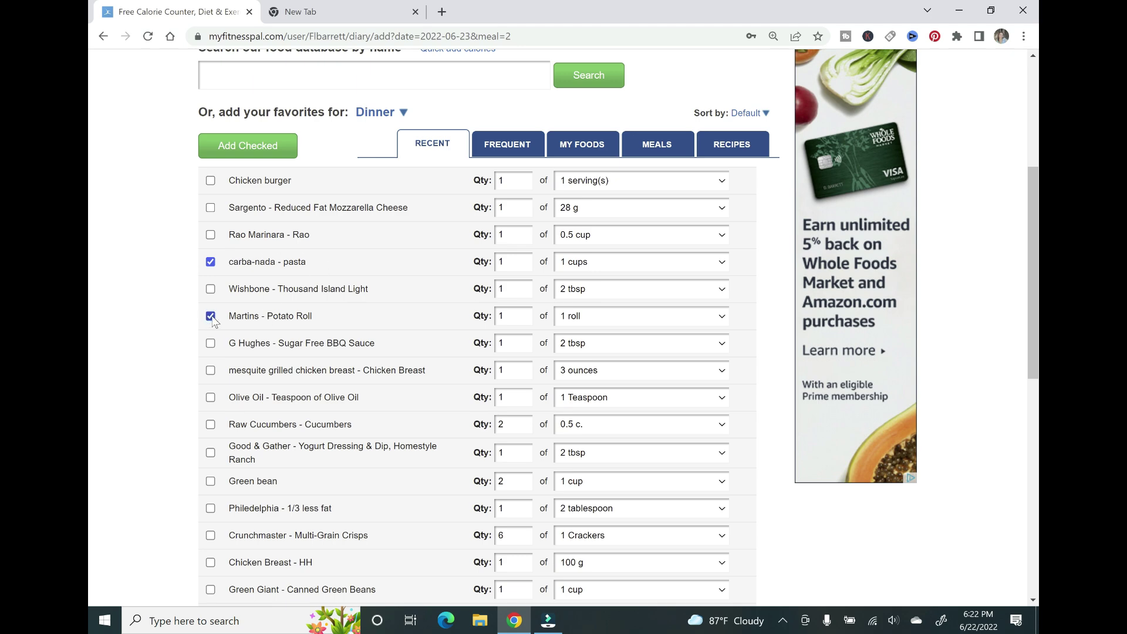
{"action": "left_click", "coordinate": [211, 481]}
{"action": "scroll", "coordinate": [280, 427], "scroll_direction": "down", "scroll_amount": 2}
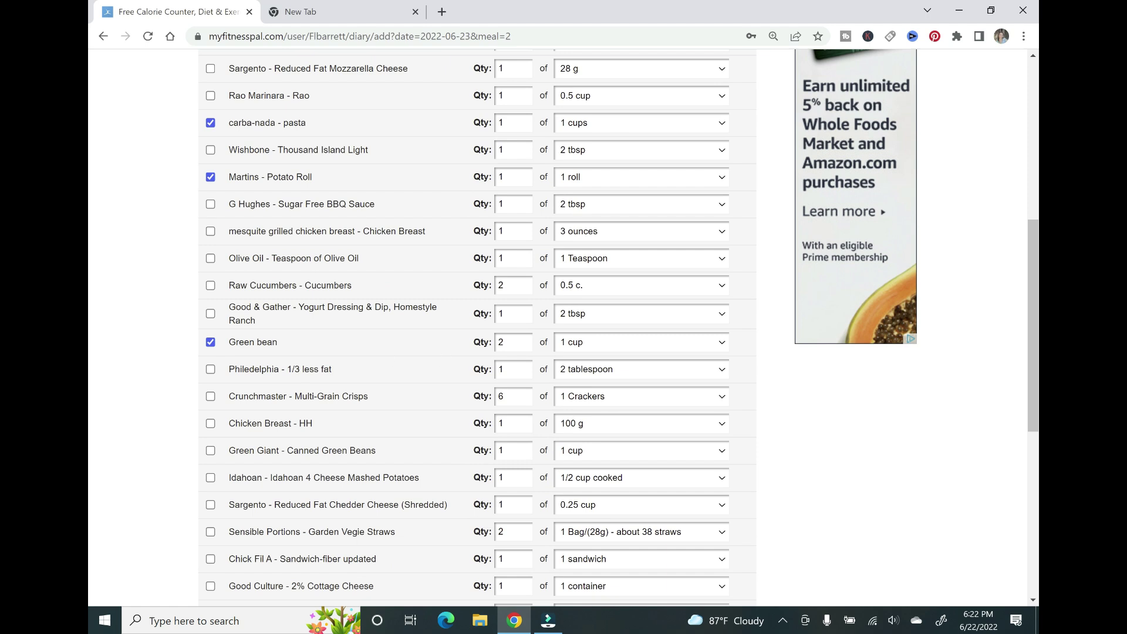
{"action": "double_click", "coordinate": [516, 340]}
{"action": "type", "text": "1"}
{"action": "scroll", "coordinate": [410, 497], "scroll_direction": "down", "scroll_amount": 3}
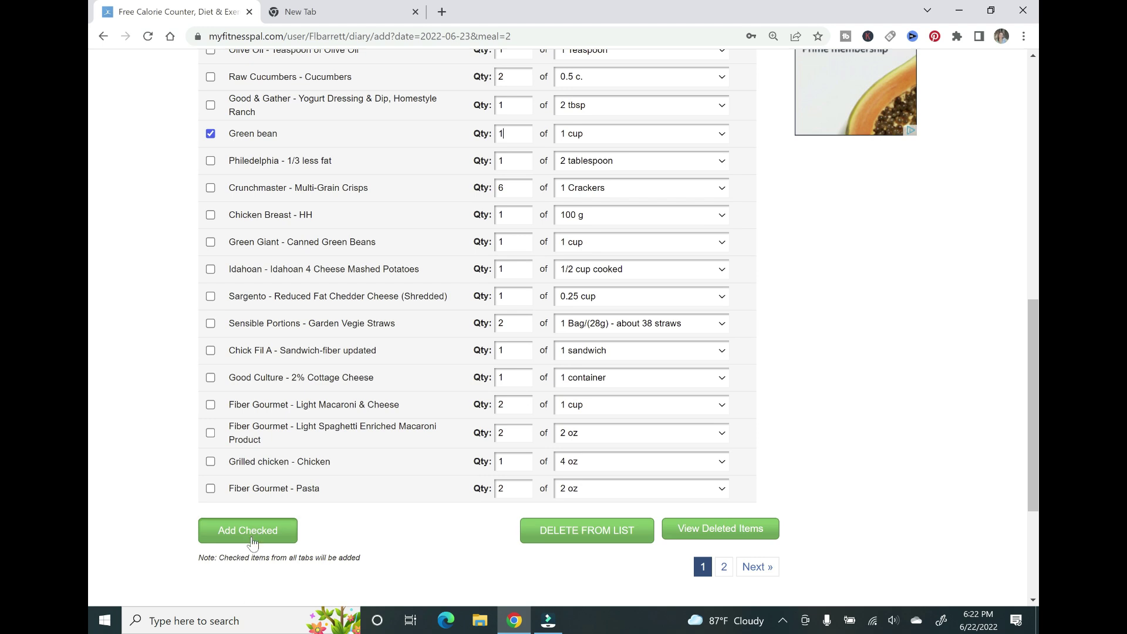
{"action": "left_click", "coordinate": [252, 535]}
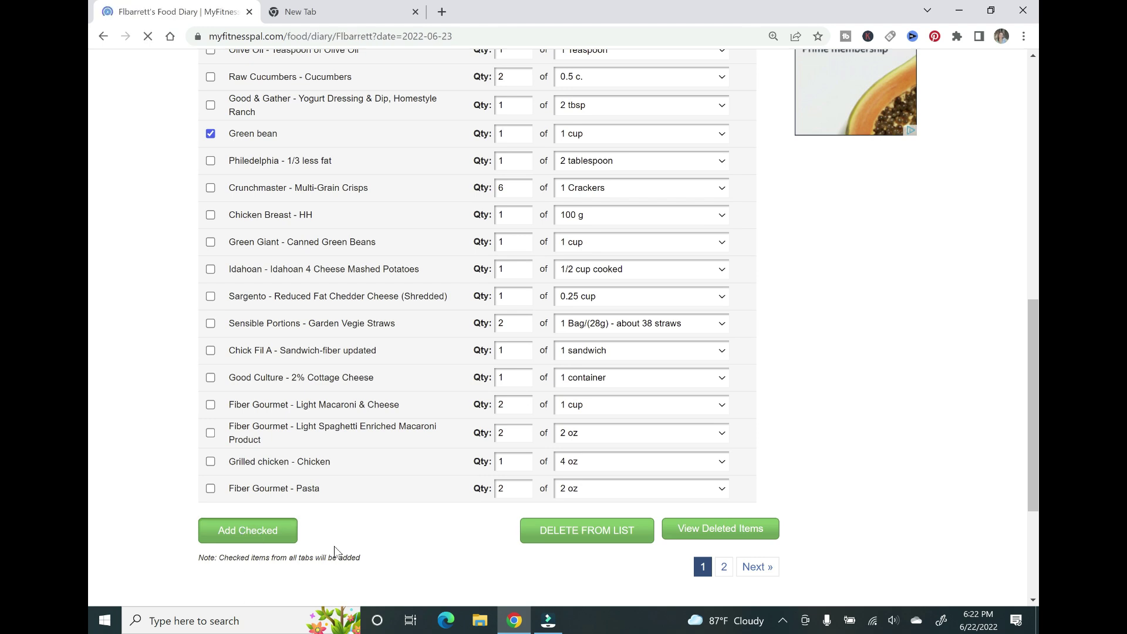
- Review the June 23 Dinner items and the Totals row showing 1,262 calories, 38 remaining
{"action": "scroll", "coordinate": [390, 520], "scroll_direction": "down", "scroll_amount": 1}
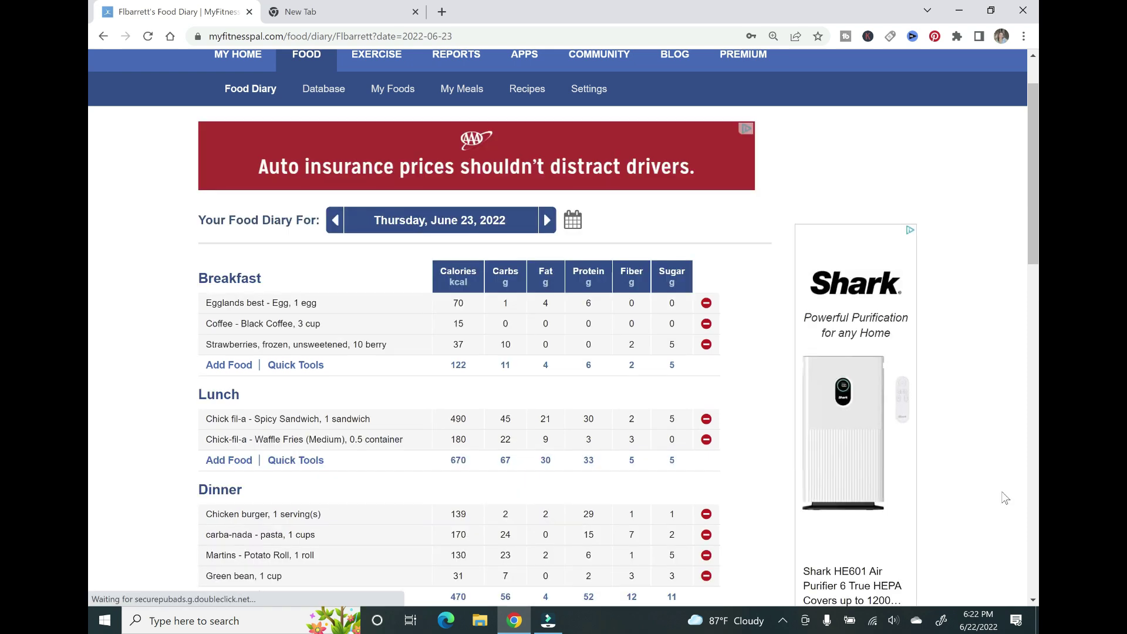
{"action": "scroll", "coordinate": [646, 495], "scroll_direction": "down", "scroll_amount": 1}
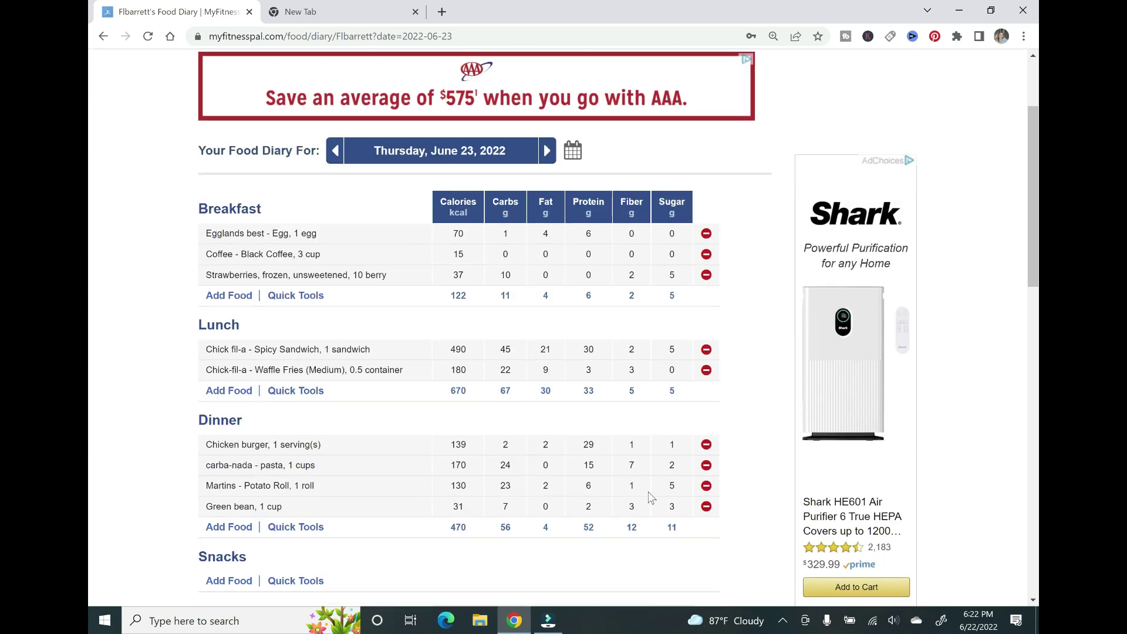
{"action": "scroll", "coordinate": [641, 547], "scroll_direction": "down", "scroll_amount": 2}
{"action": "scroll", "coordinate": [642, 547], "scroll_direction": "down", "scroll_amount": 1}
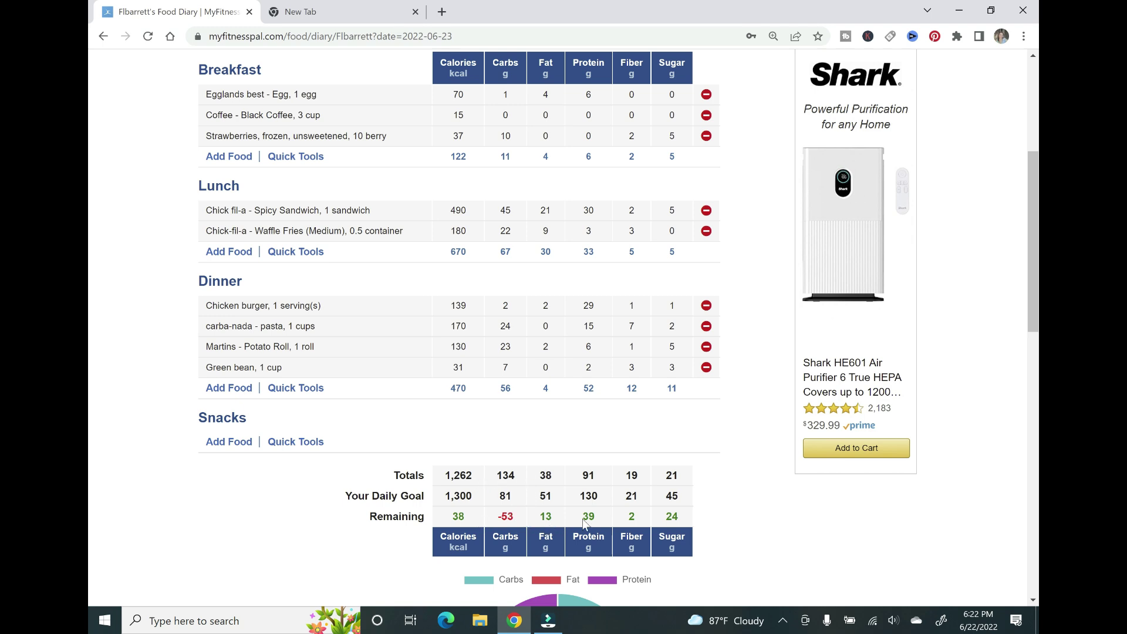
{"action": "scroll", "coordinate": [701, 504], "scroll_direction": "down", "scroll_amount": 1}
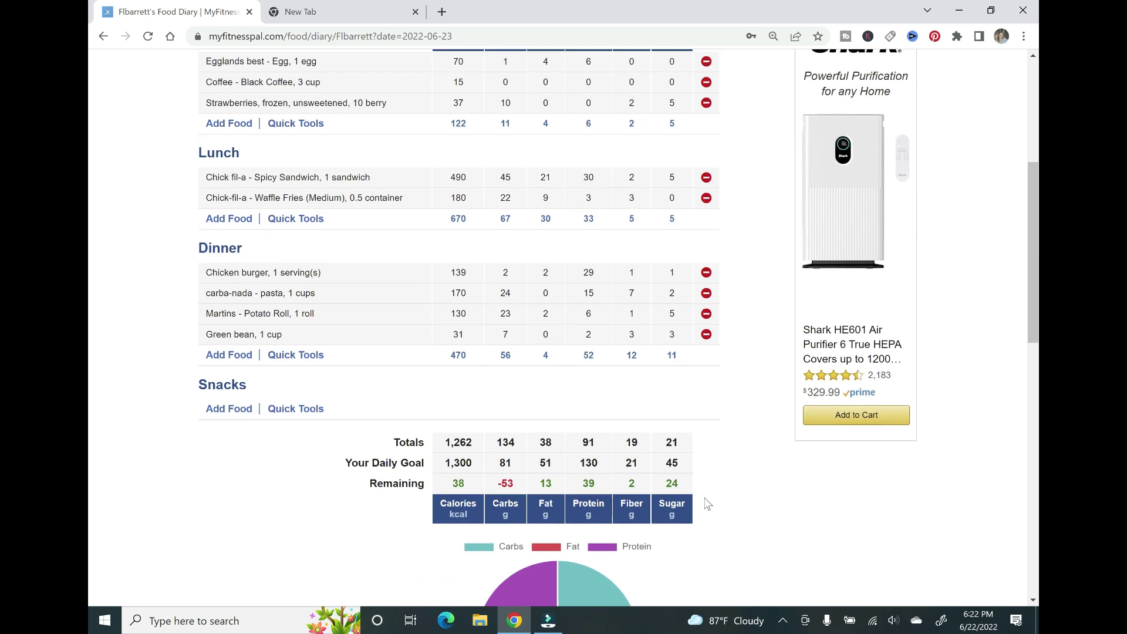
- Search the food database for 'halo vanilla ice cream' to add to Snacks
{"action": "left_click", "coordinate": [242, 380]}
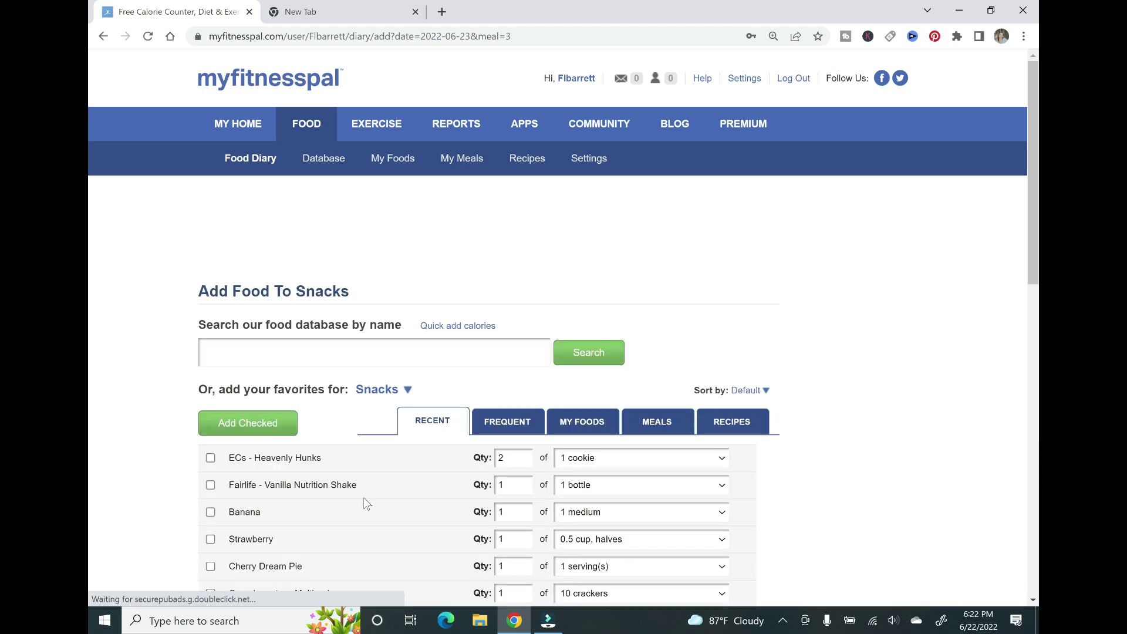
{"action": "scroll", "coordinate": [364, 495], "scroll_direction": "down", "scroll_amount": 2}
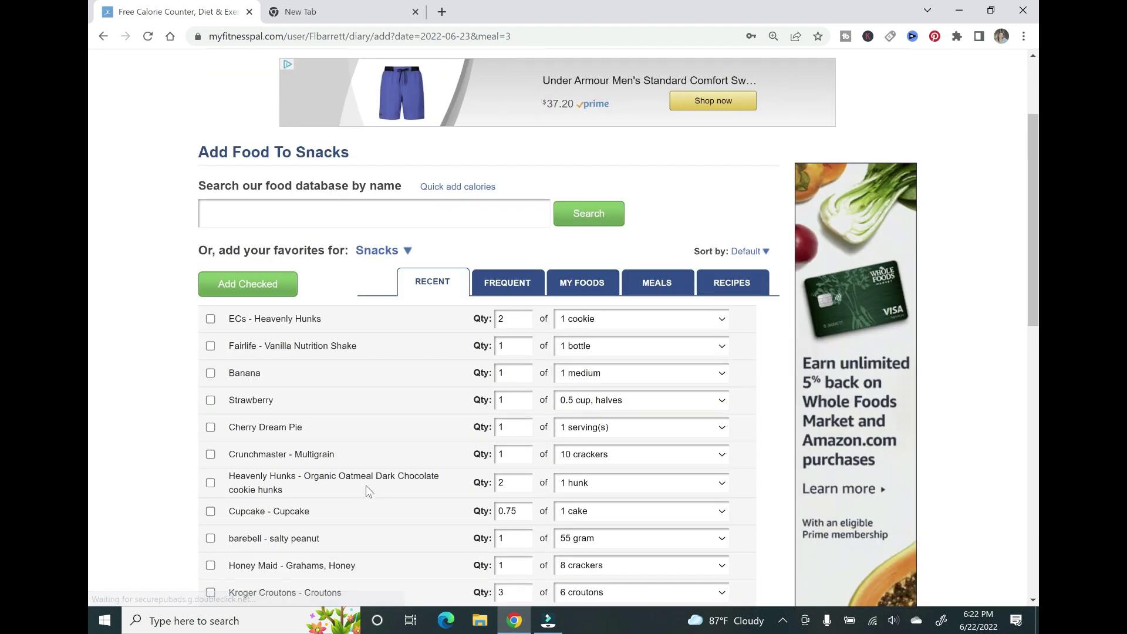
{"action": "scroll", "coordinate": [363, 495], "scroll_direction": "up", "scroll_amount": 1}
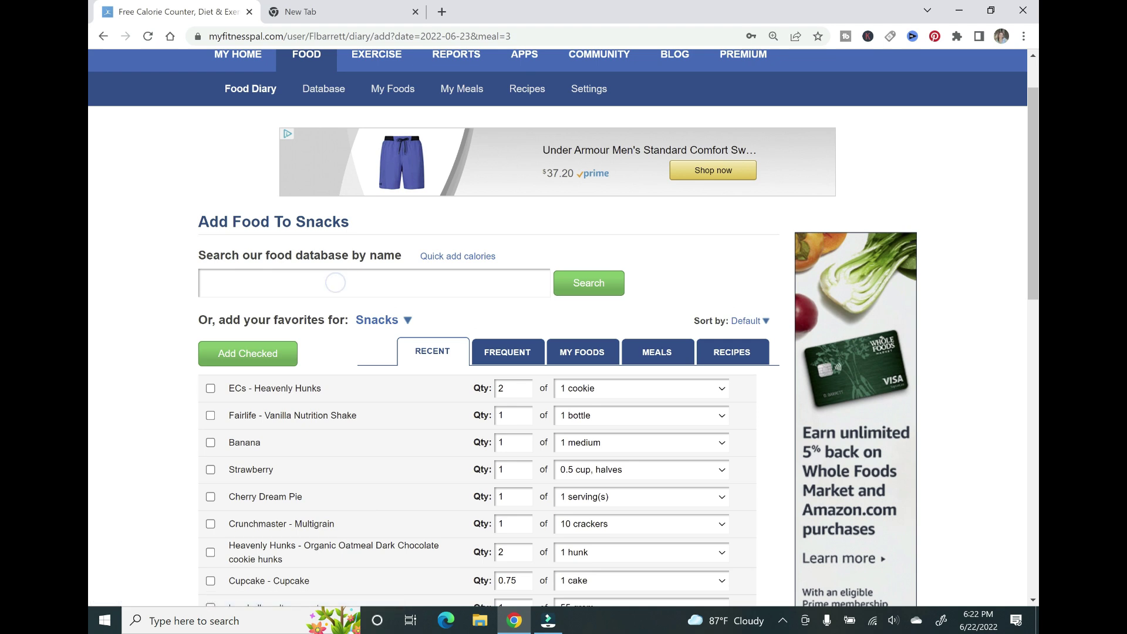
{"action": "type", "text": "halo vanilla ice cream"}
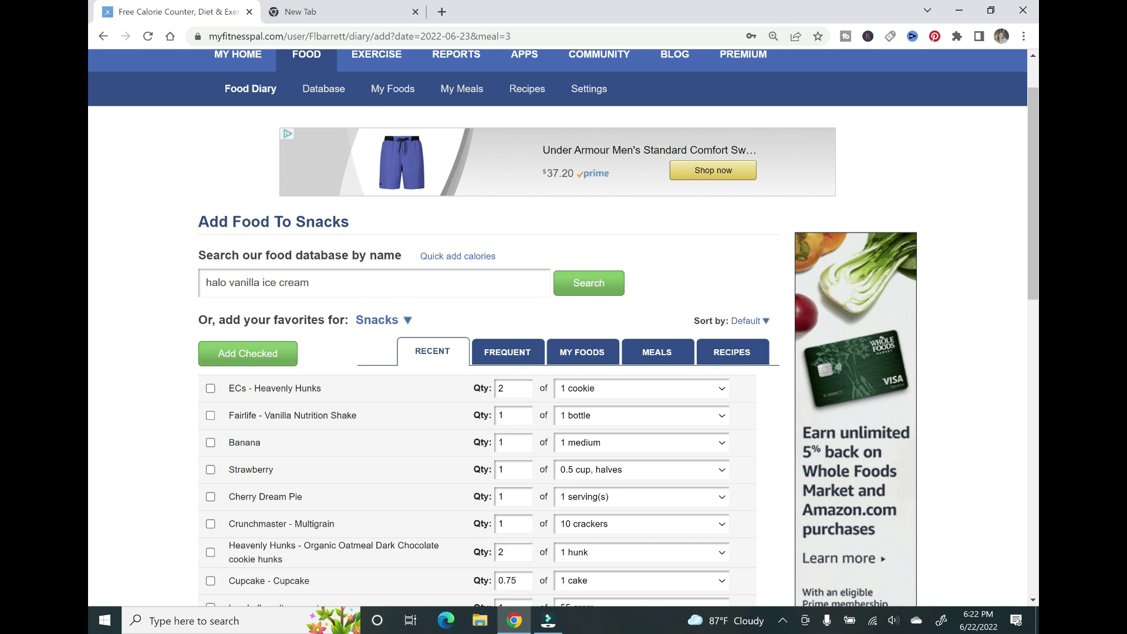
{"action": "left_click", "coordinate": [569, 284]}
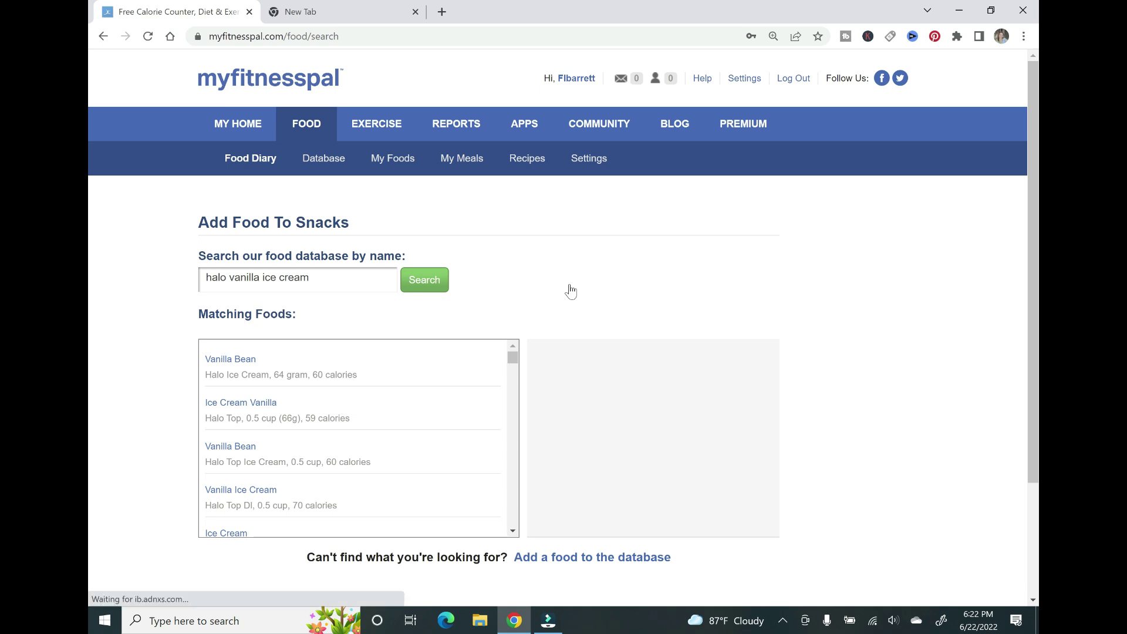
{"action": "scroll", "coordinate": [452, 393], "scroll_direction": "down", "scroll_amount": 1}
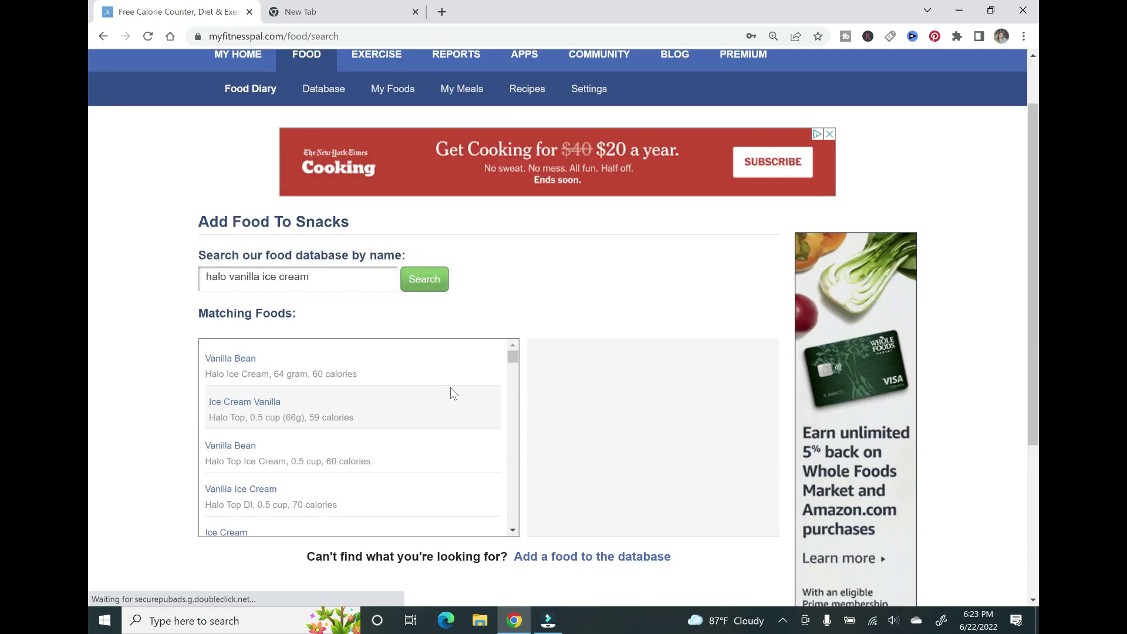
{"action": "scroll", "coordinate": [450, 390], "scroll_direction": "down", "scroll_amount": 1}
{"action": "scroll", "coordinate": [633, 385], "scroll_direction": "down", "scroll_amount": 1}
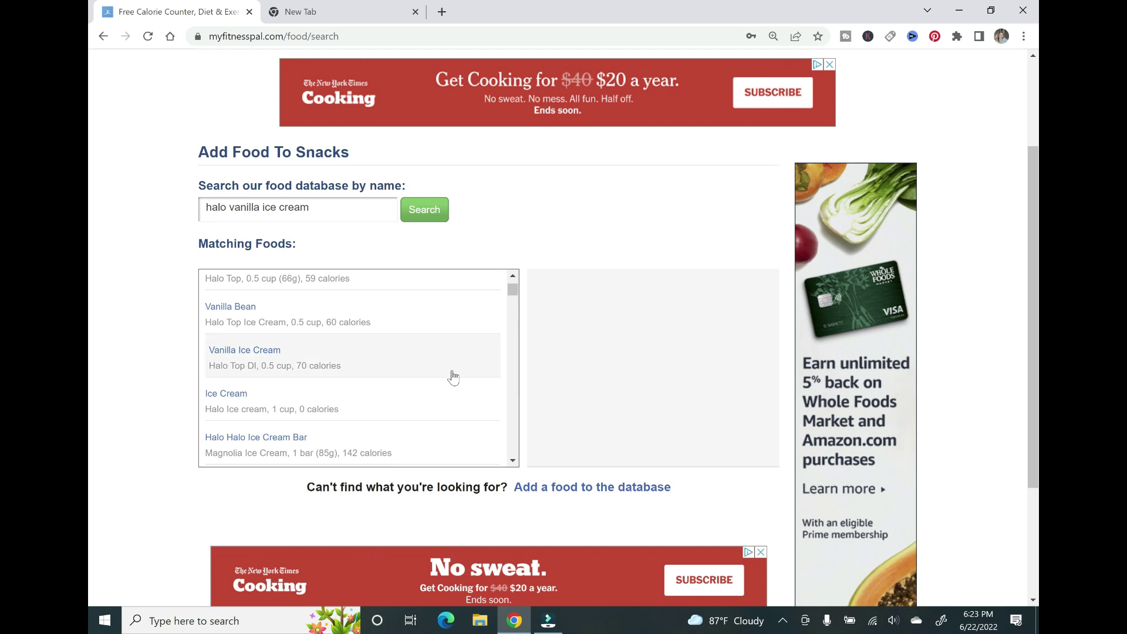
{"action": "scroll", "coordinate": [450, 373], "scroll_direction": "up", "scroll_amount": 1}
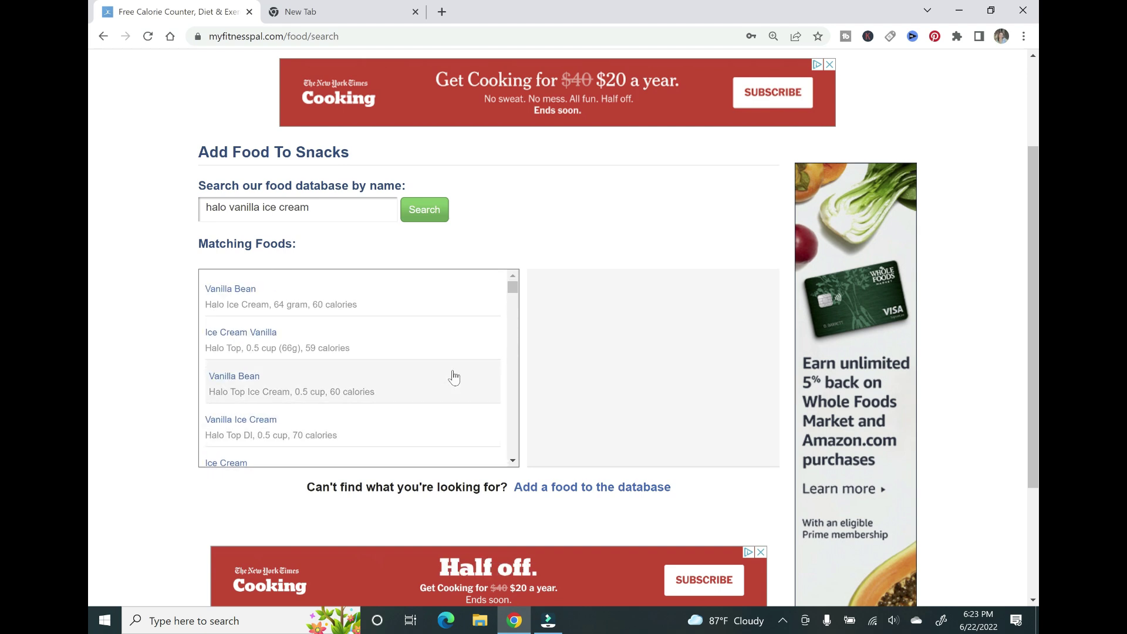
- Add Halo Top Ice Cream - Vanilla Bean at a 1 cup serving to Snacks
{"action": "left_click", "coordinate": [454, 377]}
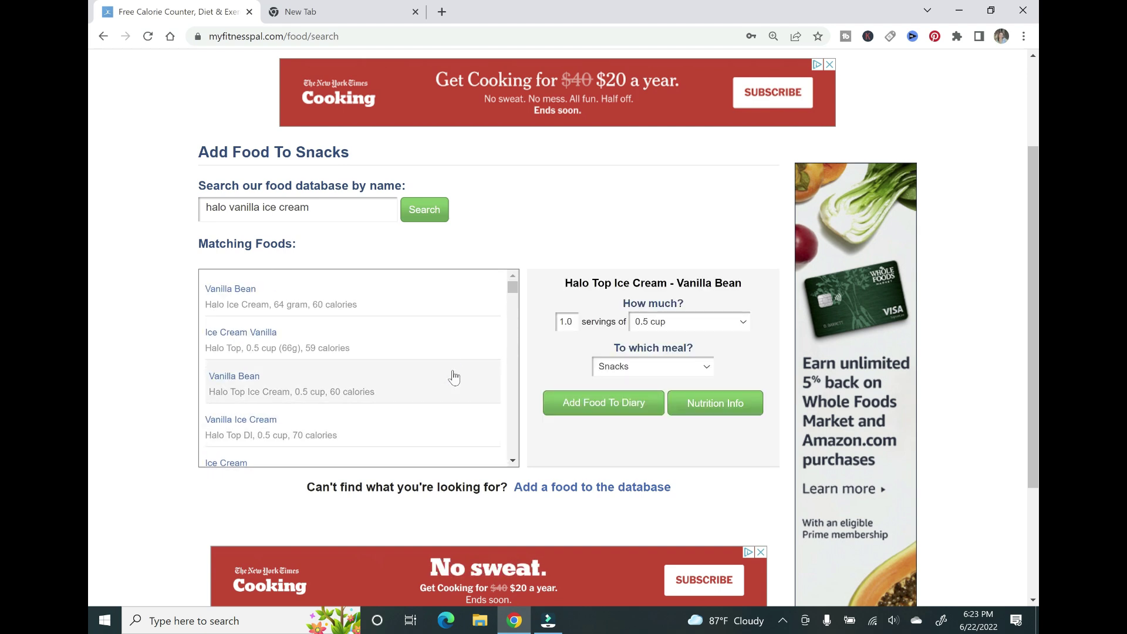
{"action": "left_click", "coordinate": [741, 322]}
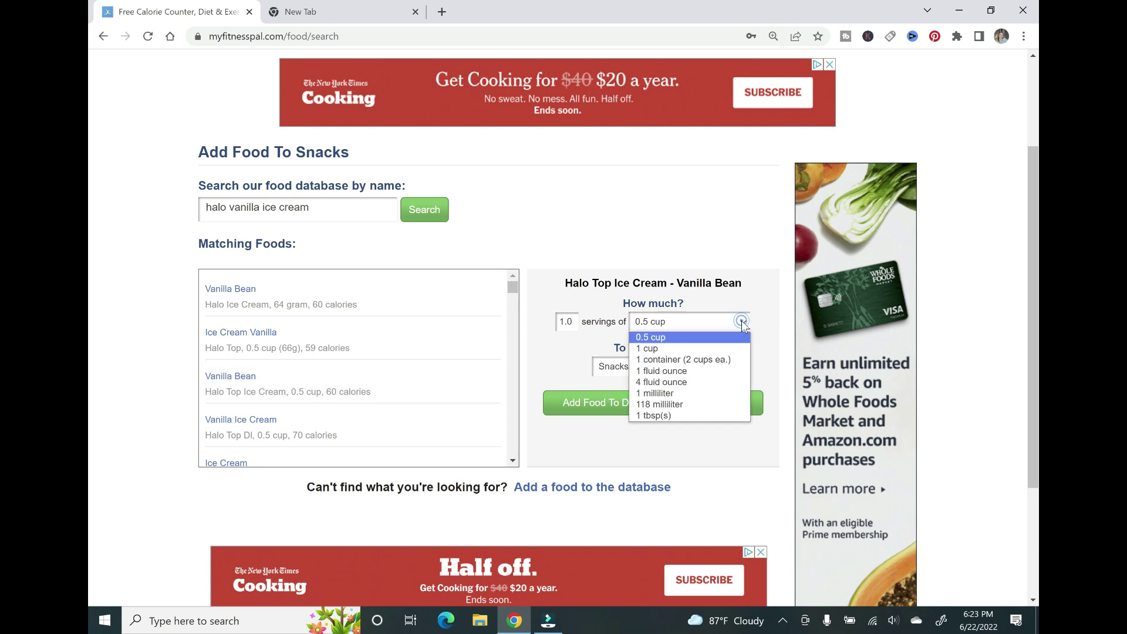
{"action": "left_click", "coordinate": [673, 348]}
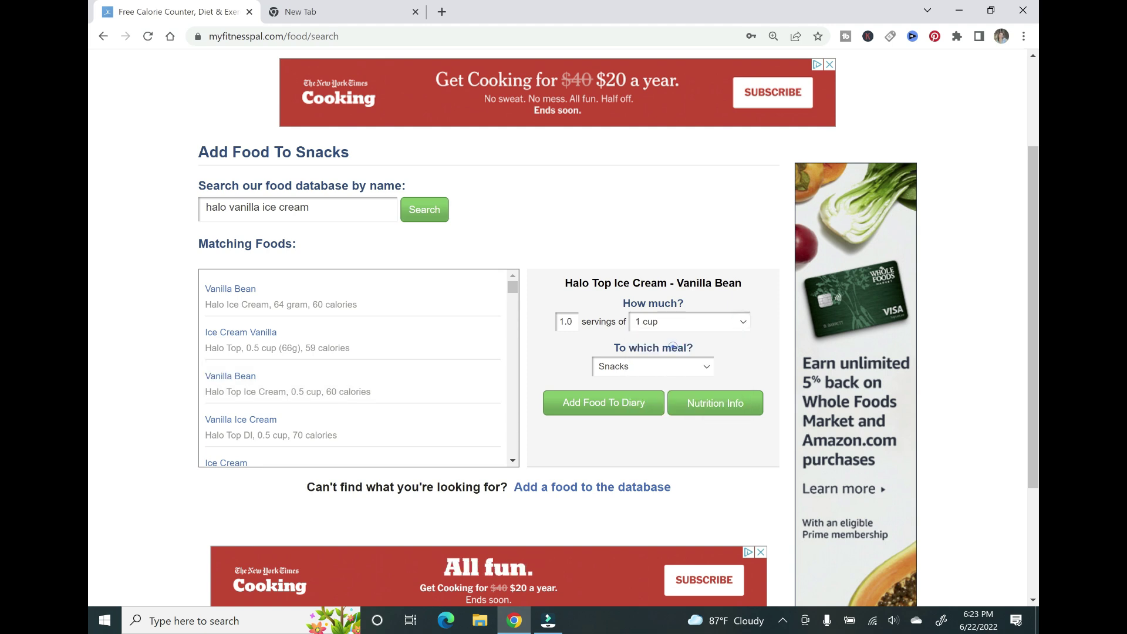
{"action": "left_click", "coordinate": [628, 405]}
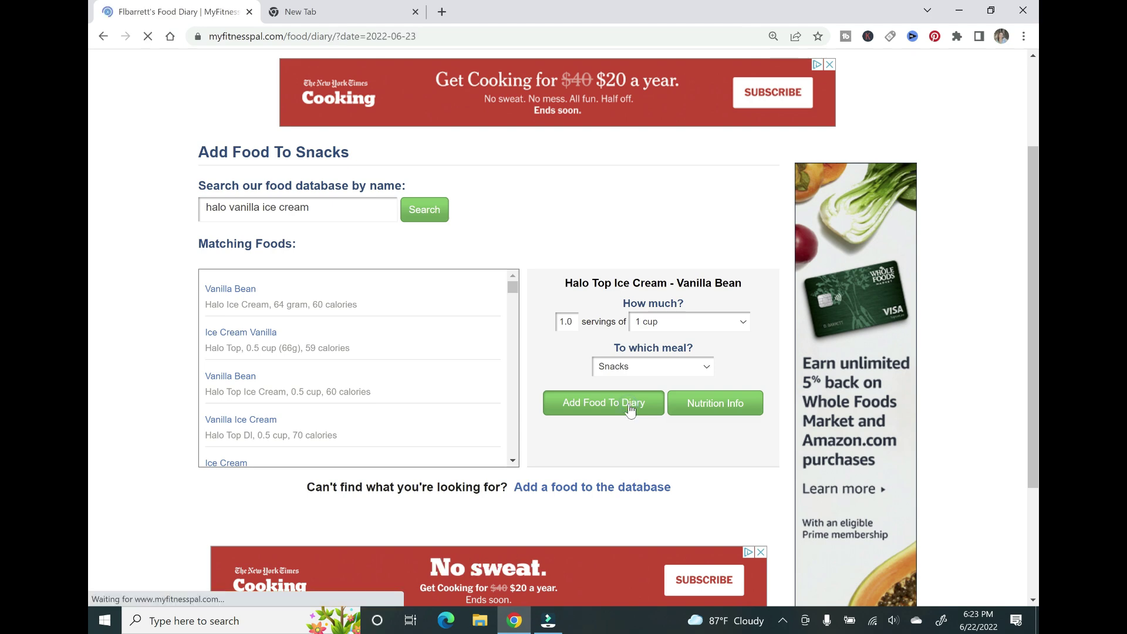
- Check the ice cream under Snacks and the 1,382-calorie day total, then start another Snacks addition
{"action": "scroll", "coordinate": [635, 405], "scroll_direction": "down", "scroll_amount": 5}
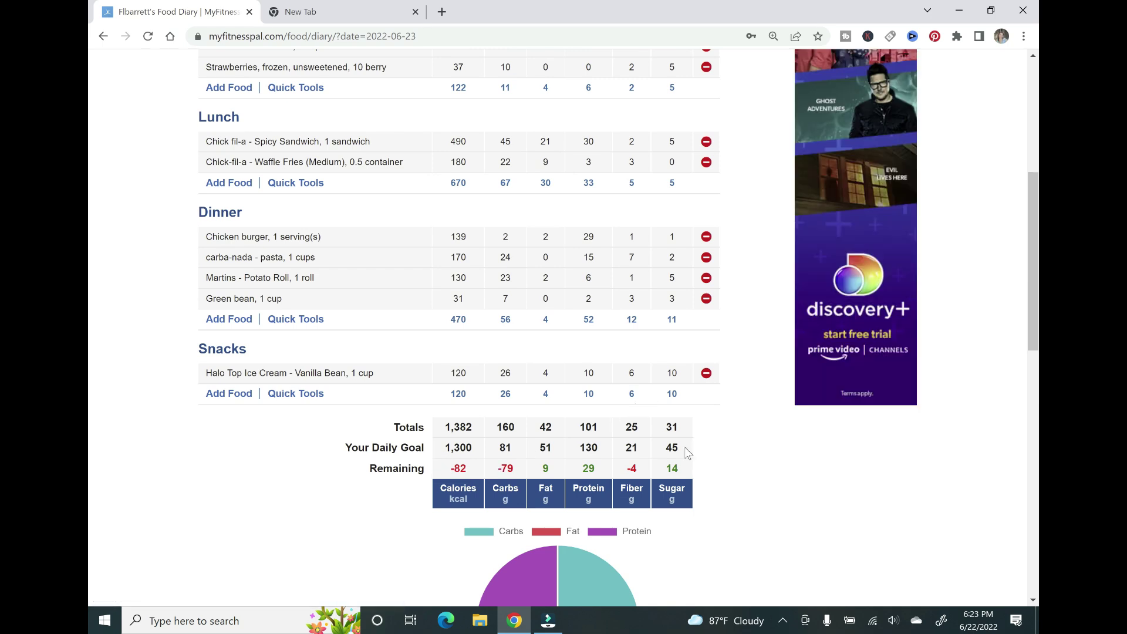
{"action": "scroll", "coordinate": [703, 444], "scroll_direction": "down", "scroll_amount": 2}
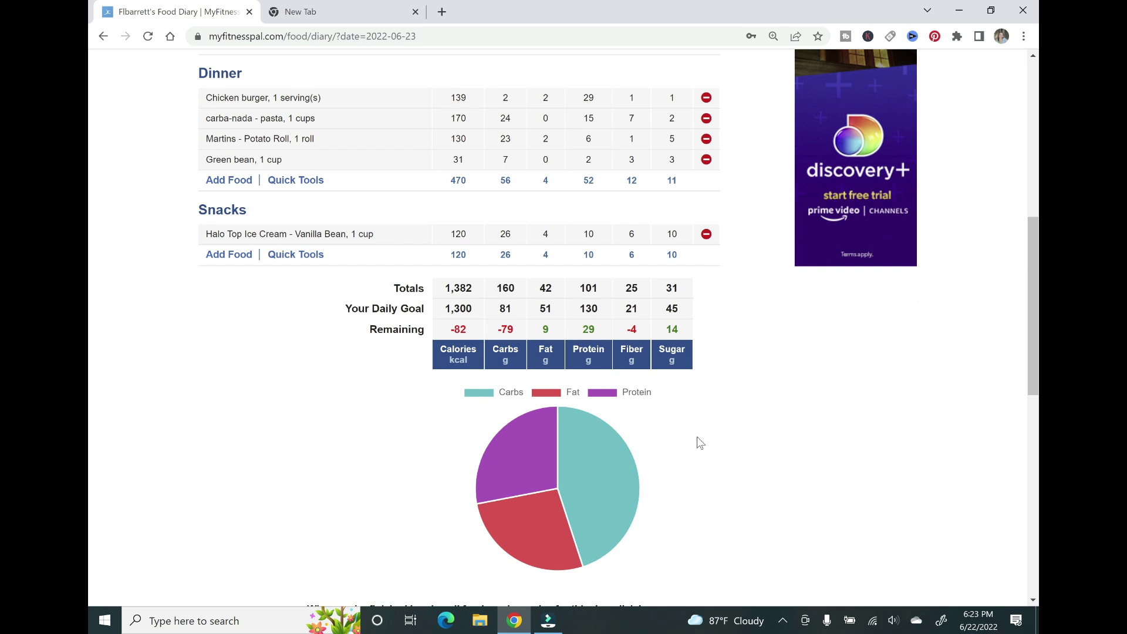
{"action": "scroll", "coordinate": [700, 443], "scroll_direction": "up", "scroll_amount": 3}
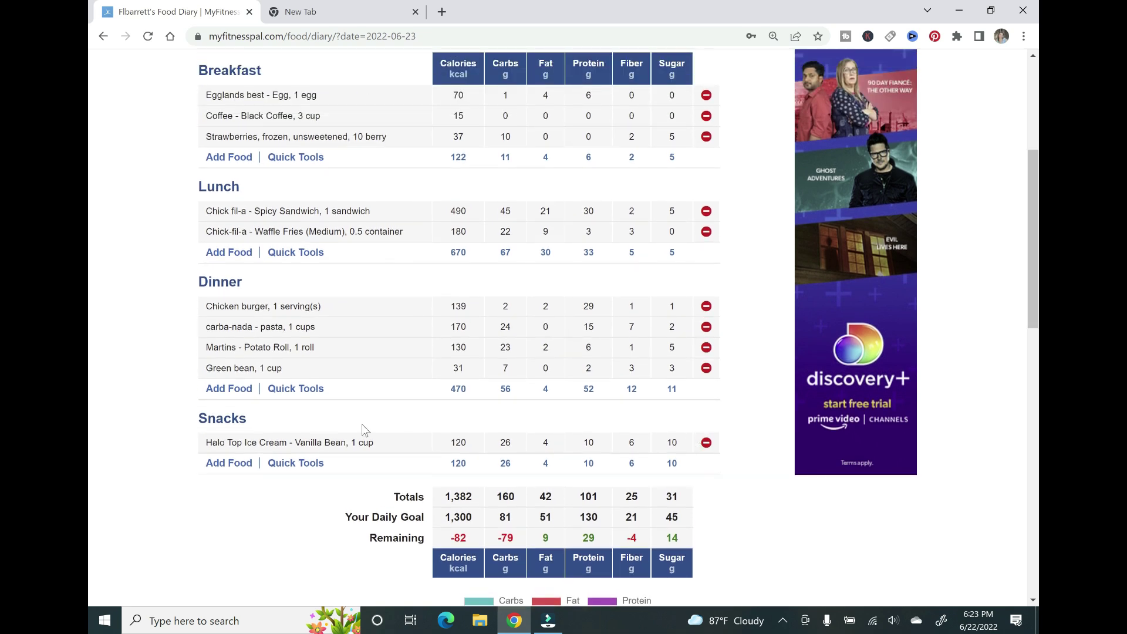
{"action": "left_click", "coordinate": [242, 468]}
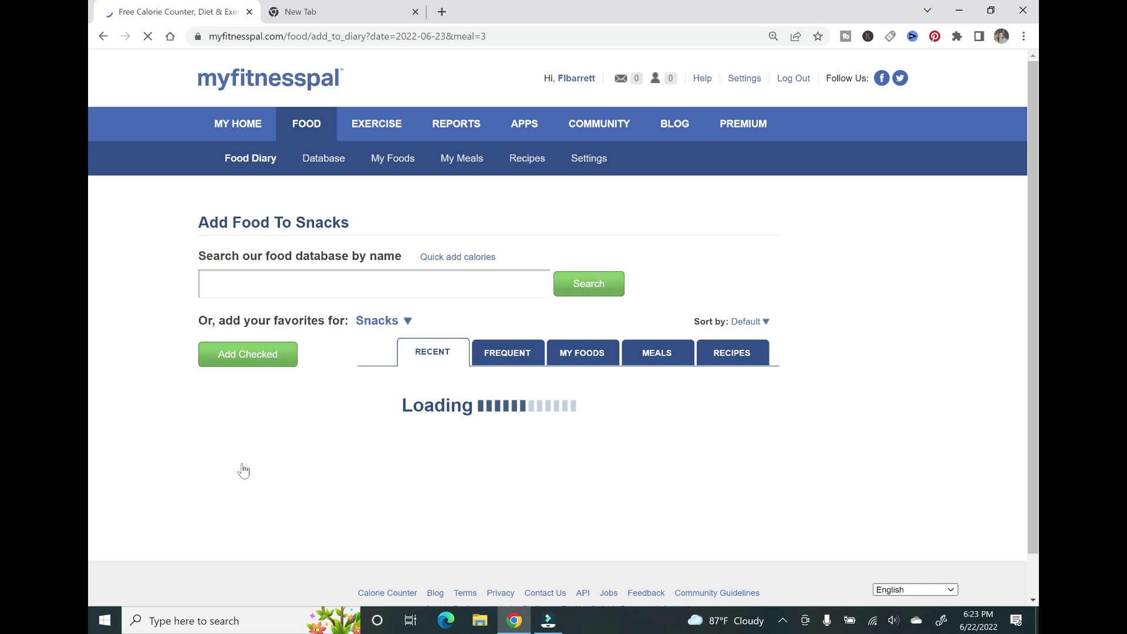
- Search the food database for 'brownie'
{"action": "scroll", "coordinate": [242, 467], "scroll_direction": "down", "scroll_amount": 2}
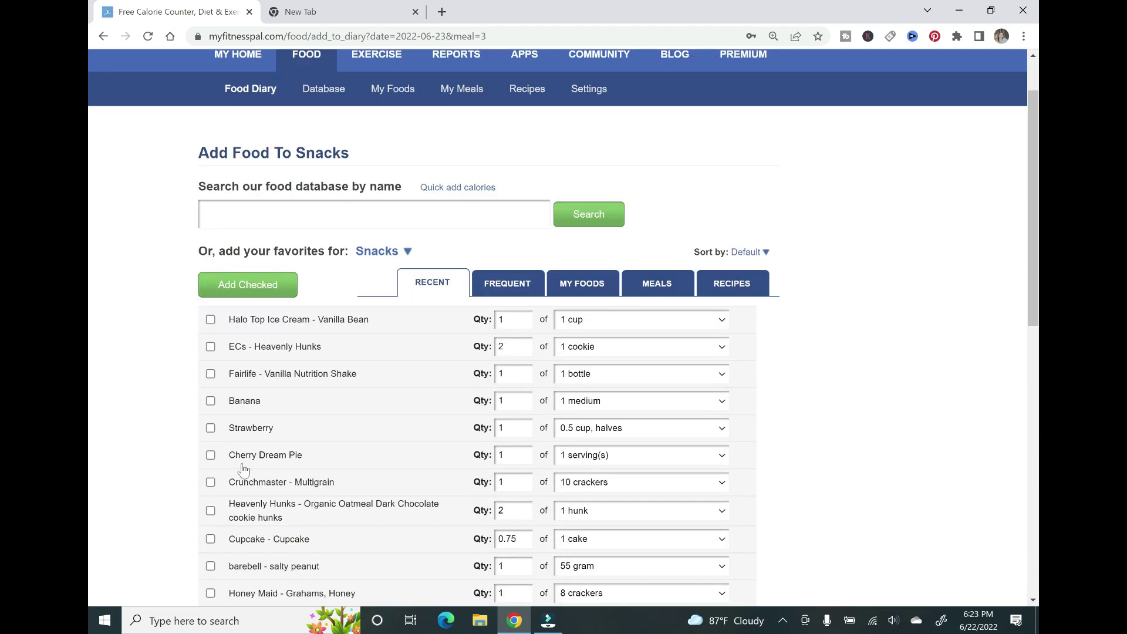
{"action": "scroll", "coordinate": [242, 468], "scroll_direction": "down", "scroll_amount": 1}
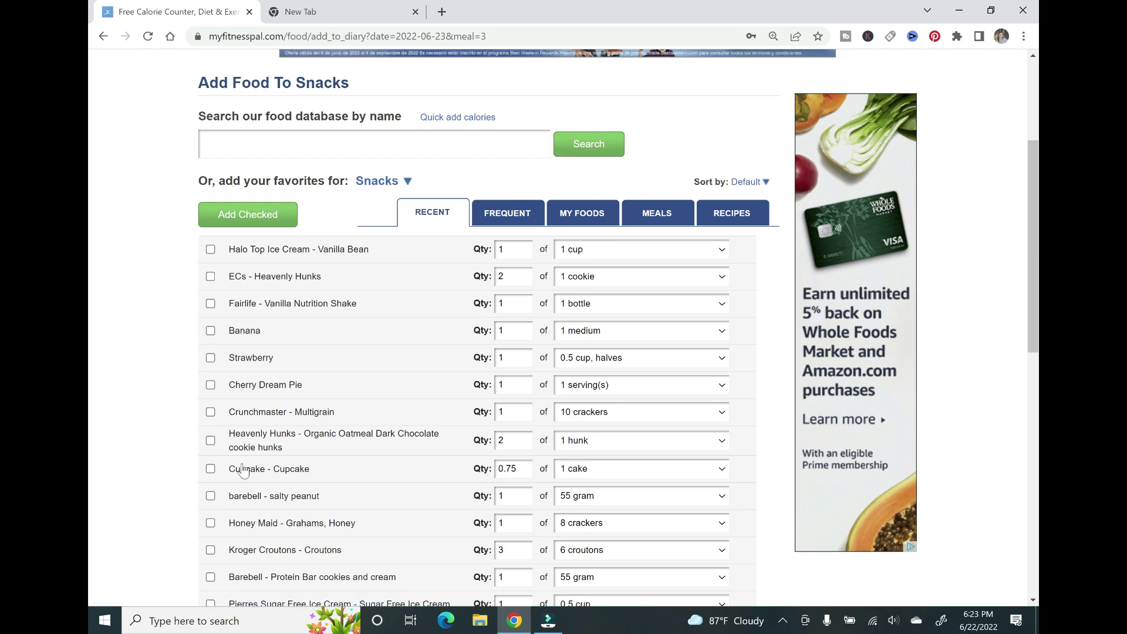
{"action": "scroll", "coordinate": [242, 469], "scroll_direction": "down", "scroll_amount": 3}
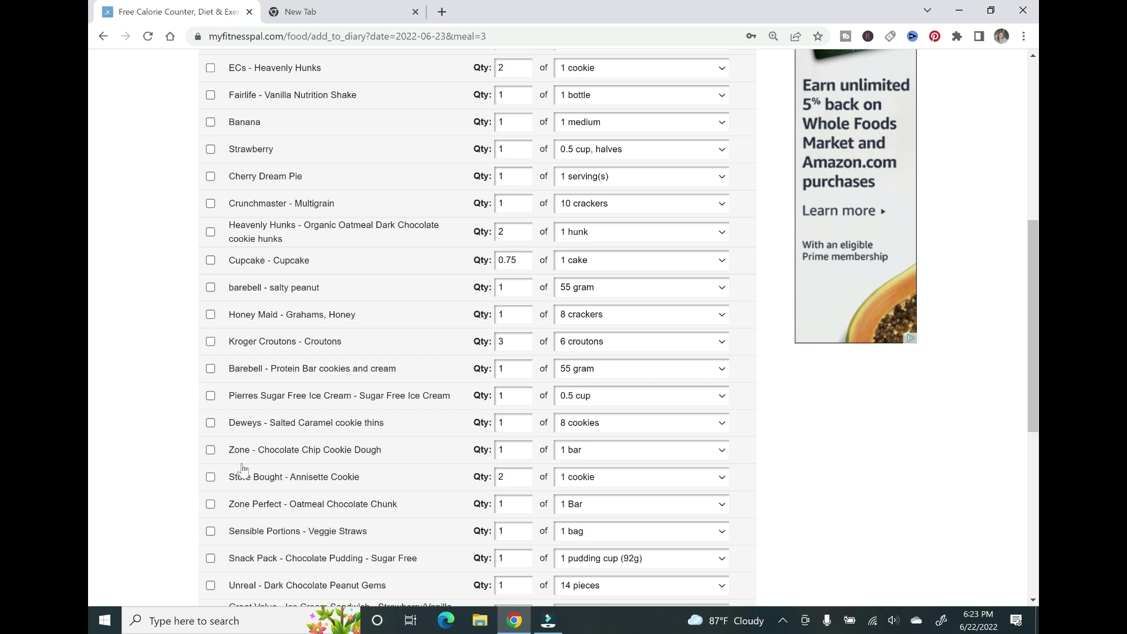
{"action": "scroll", "coordinate": [242, 467], "scroll_direction": "down", "scroll_amount": 1}
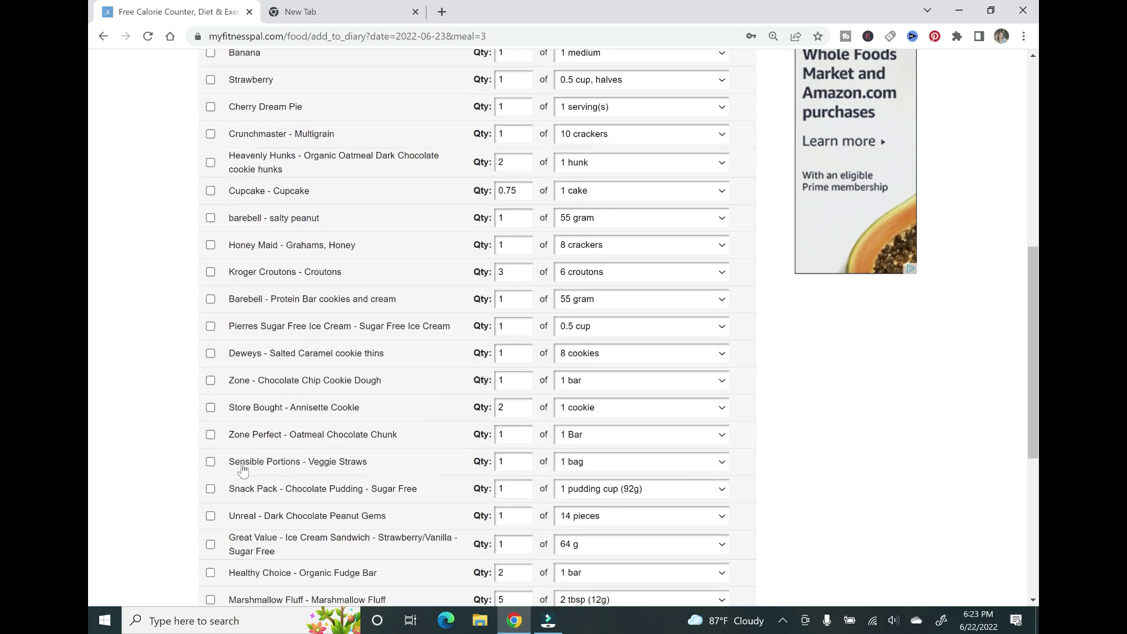
{"action": "scroll", "coordinate": [242, 470], "scroll_direction": "down", "scroll_amount": 1}
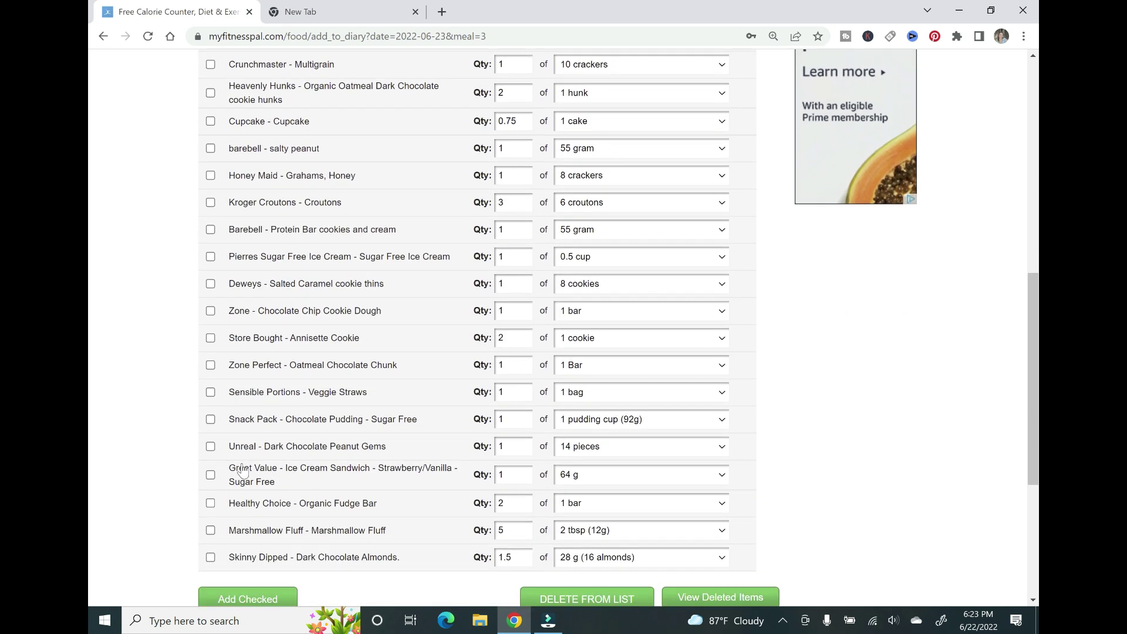
{"action": "scroll", "coordinate": [240, 471], "scroll_direction": "up", "scroll_amount": 5}
{"action": "left_click", "coordinate": [610, 147]}
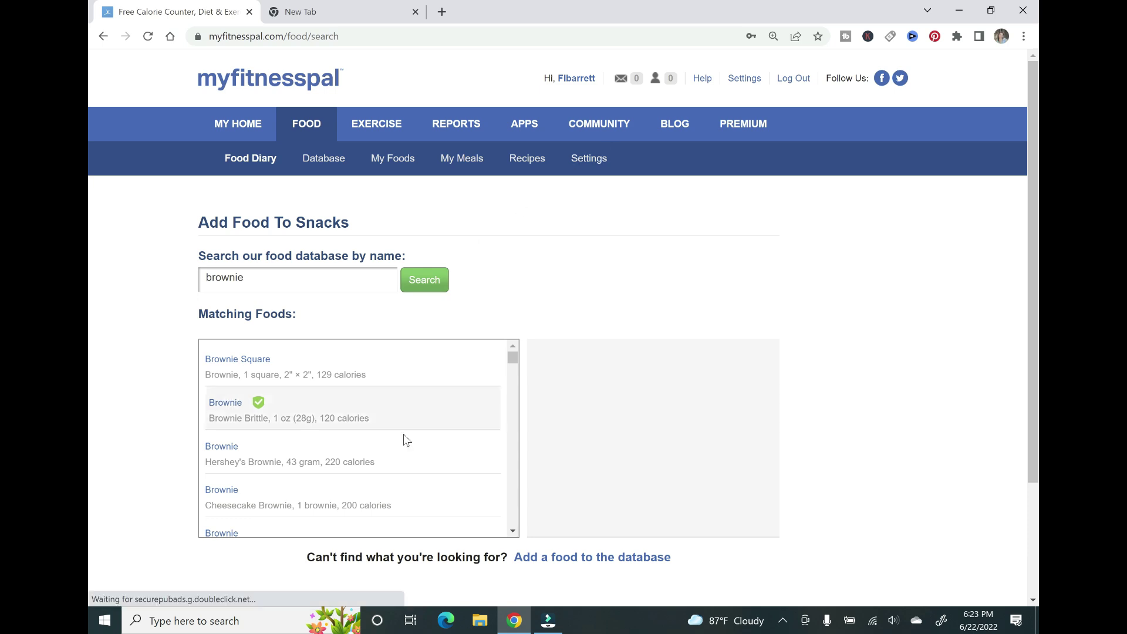
- Add 2 servings of Brownie Brittle (1 oz each) to Snacks
{"action": "scroll", "coordinate": [485, 493], "scroll_direction": "down", "scroll_amount": 1}
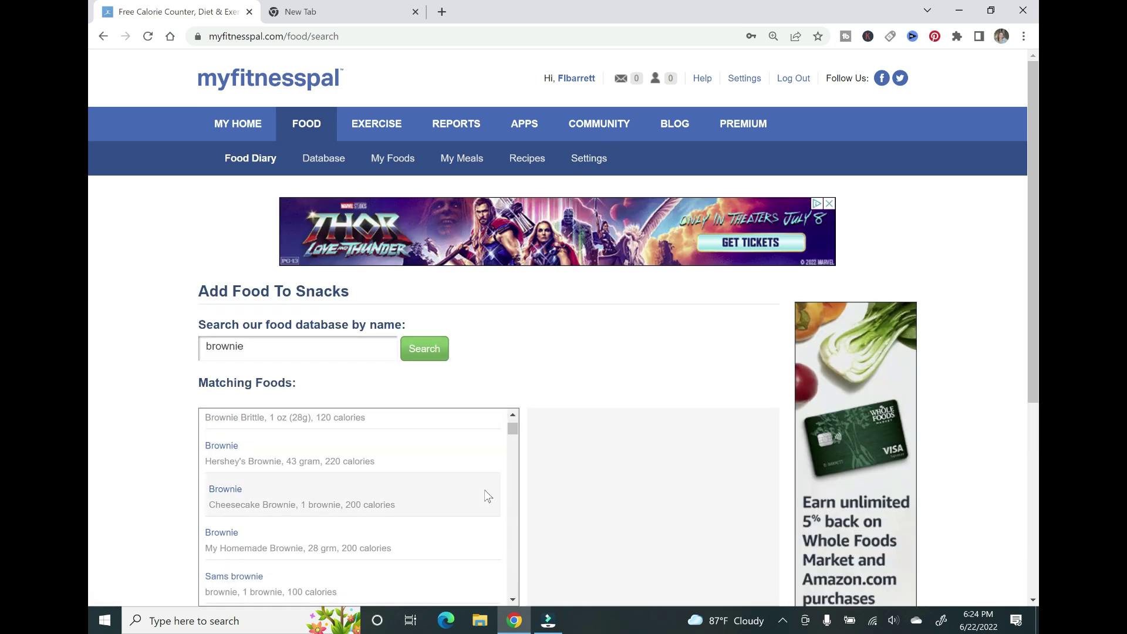
{"action": "scroll", "coordinate": [603, 415], "scroll_direction": "down", "scroll_amount": 1}
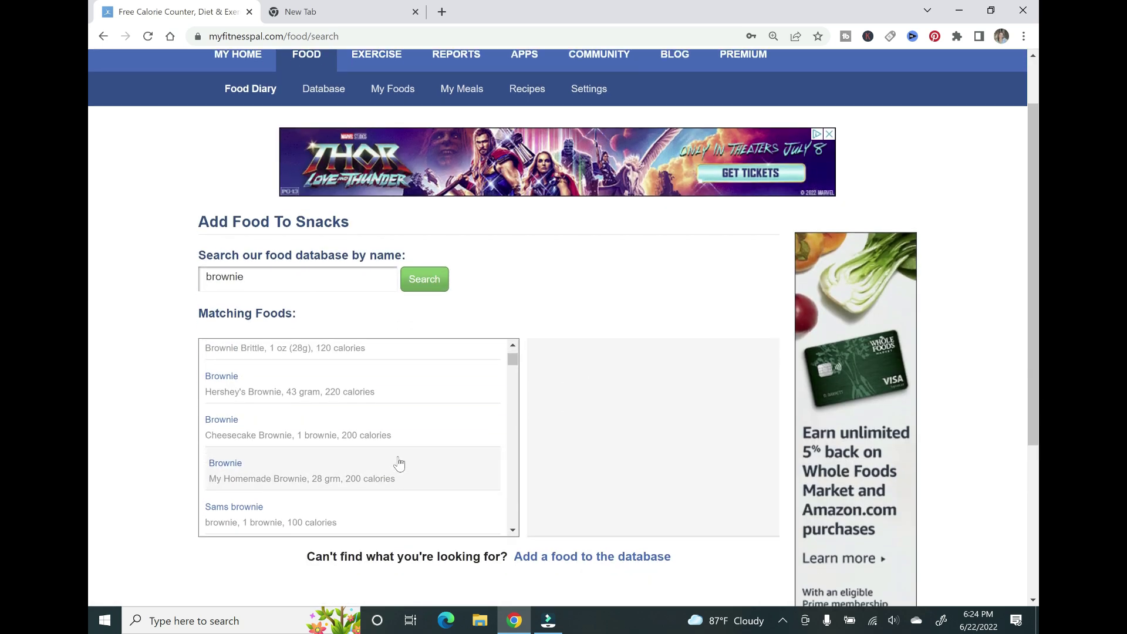
{"action": "scroll", "coordinate": [393, 458], "scroll_direction": "up", "scroll_amount": 1}
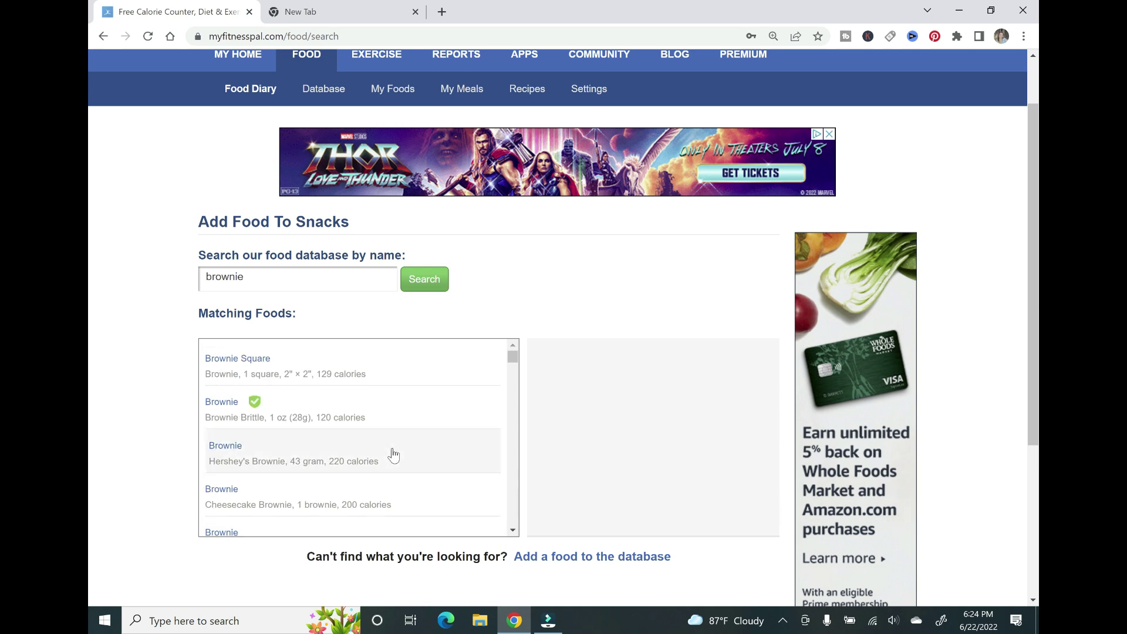
{"action": "left_click", "coordinate": [389, 419]}
{"action": "type", "text": "2"}
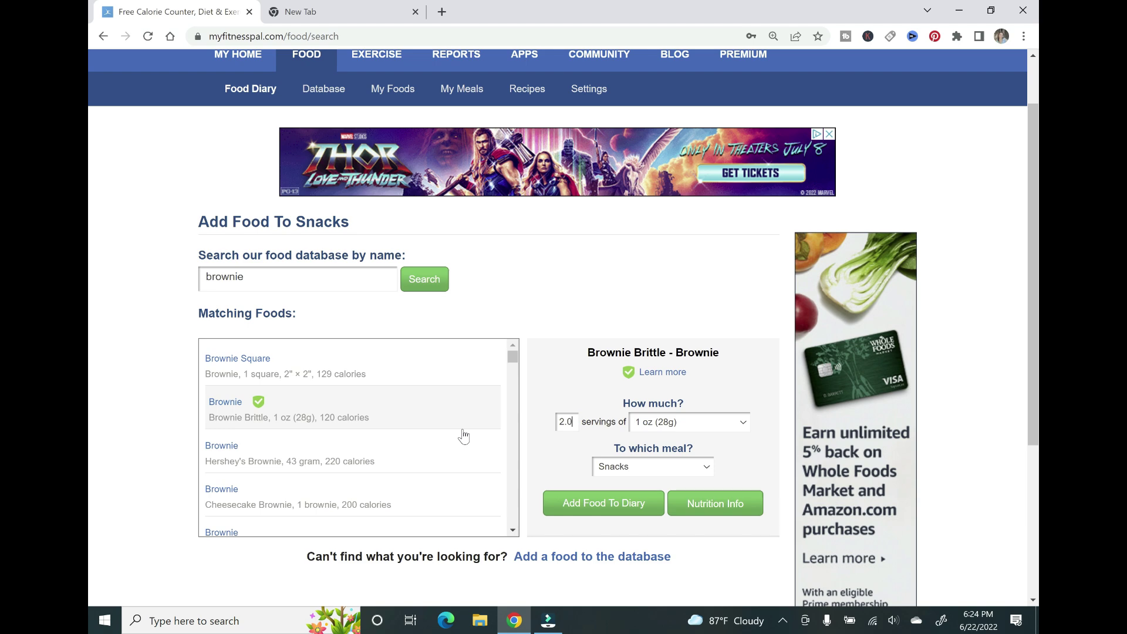
{"action": "left_click", "coordinate": [583, 508]}
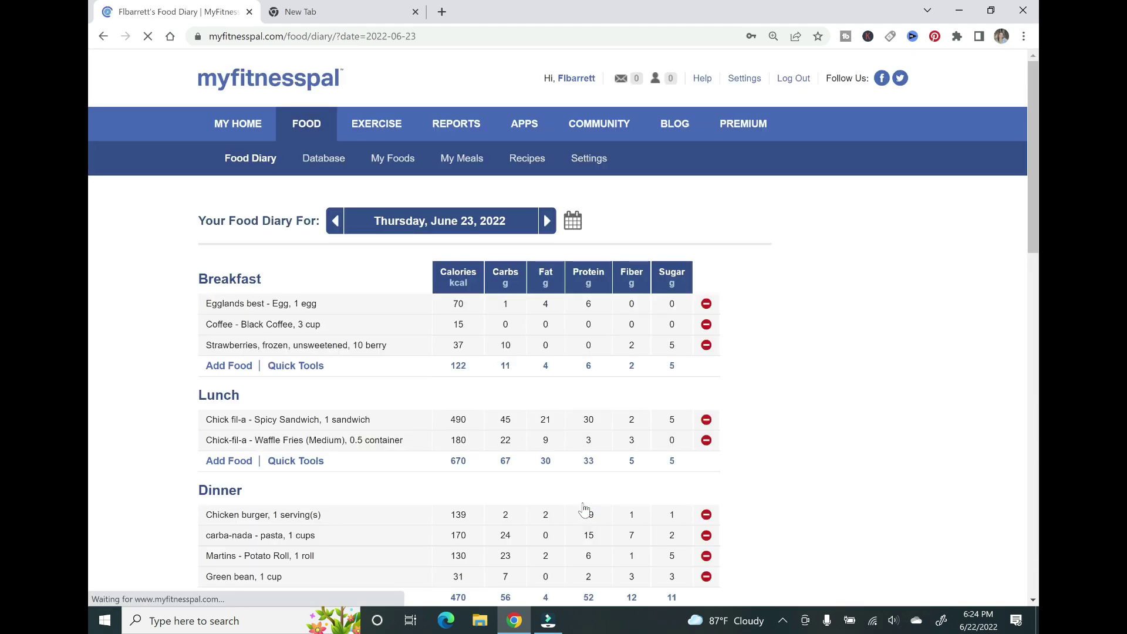
- Log 8 cups of water for June 23
{"action": "scroll", "coordinate": [704, 365], "scroll_direction": "down", "scroll_amount": 7}
{"action": "scroll", "coordinate": [734, 379], "scroll_direction": "down", "scroll_amount": 3}
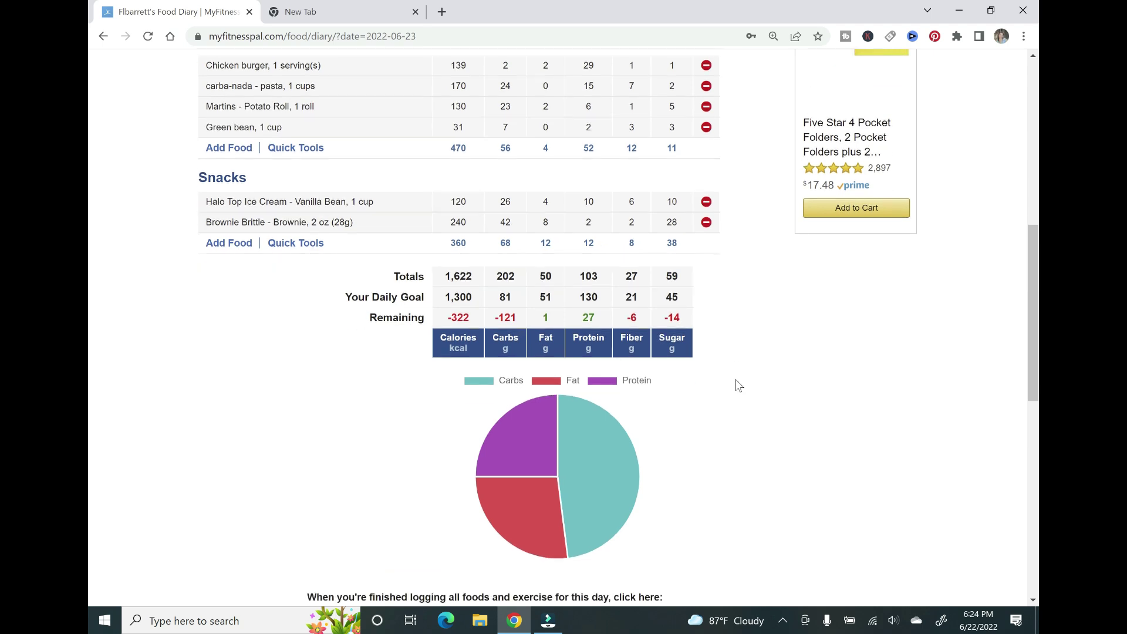
{"action": "scroll", "coordinate": [735, 379], "scroll_direction": "down", "scroll_amount": 1}
{"action": "scroll", "coordinate": [734, 379], "scroll_direction": "down", "scroll_amount": 2}
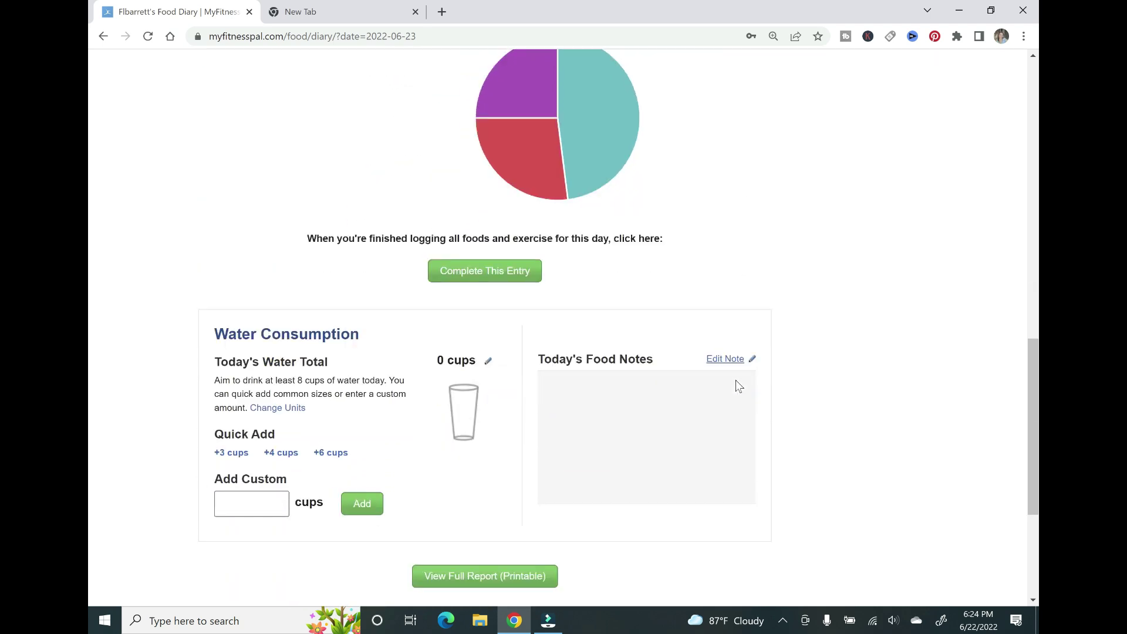
{"action": "left_click", "coordinate": [245, 477]}
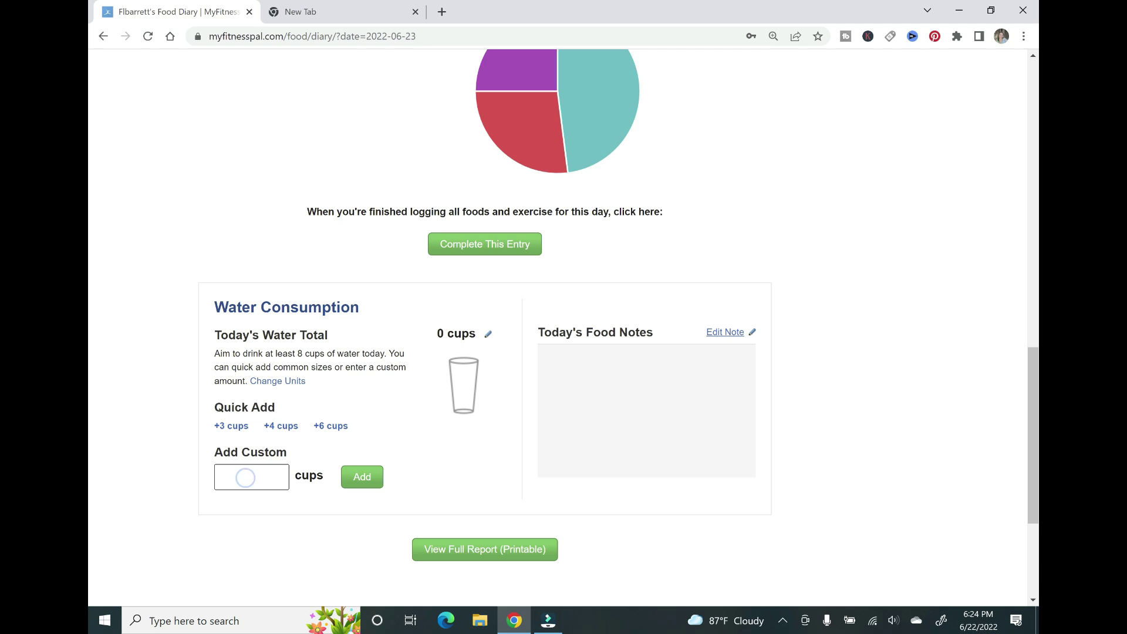
{"action": "type", "text": "8"}
{"action": "left_click", "coordinate": [358, 478]}
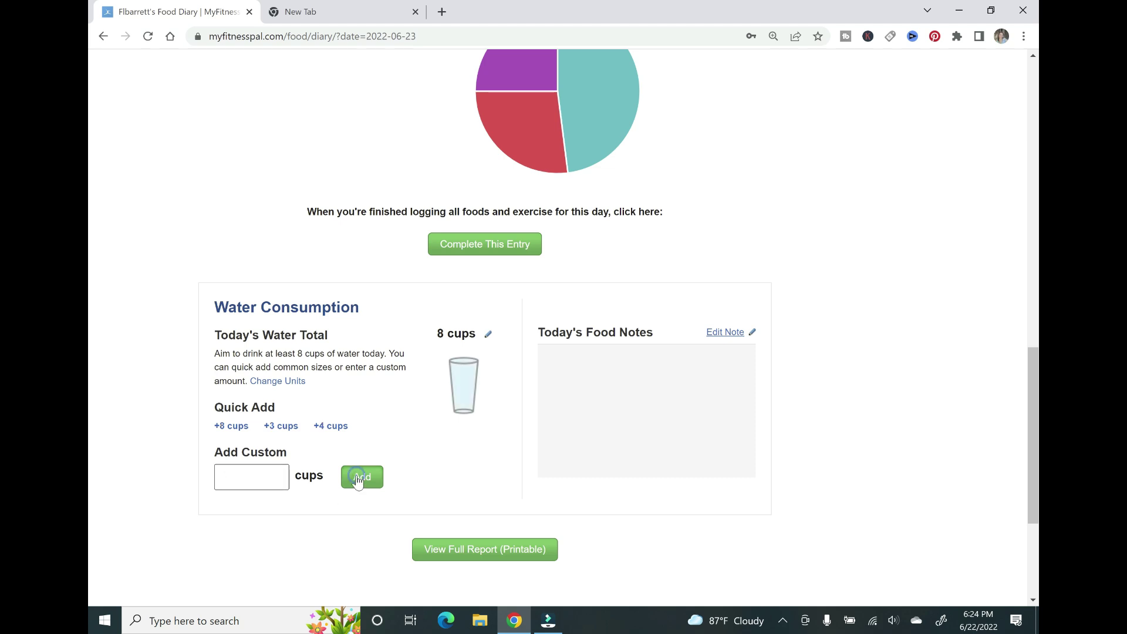
- Save the food note 'WW points 27, Could have made better choices today'
{"action": "left_click", "coordinate": [735, 334]}
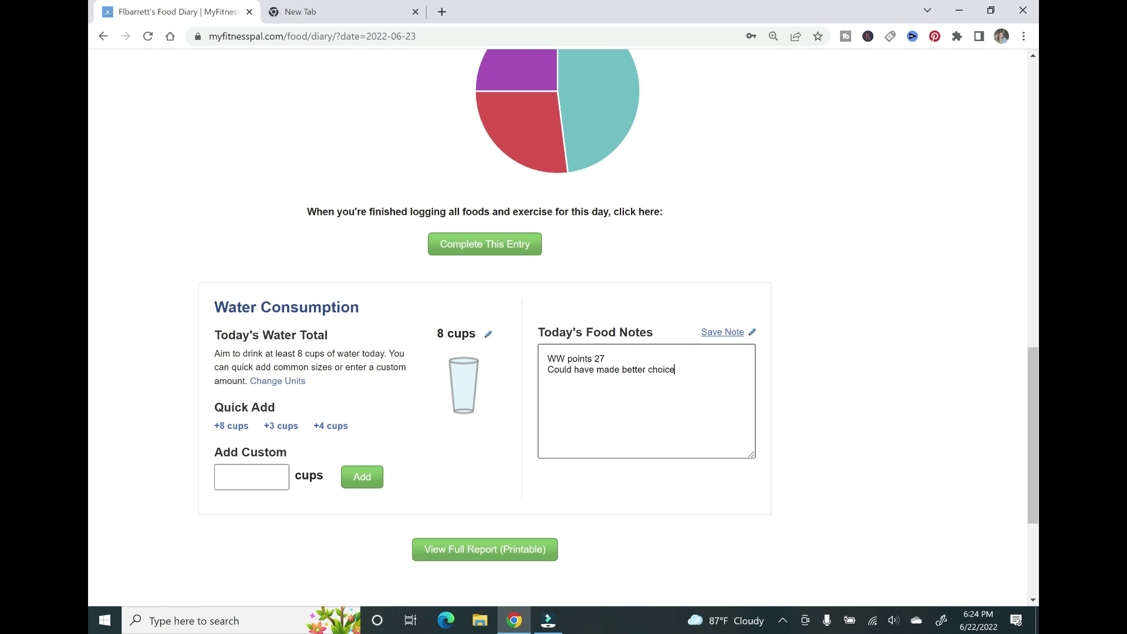
{"action": "type", "text": "s to"}
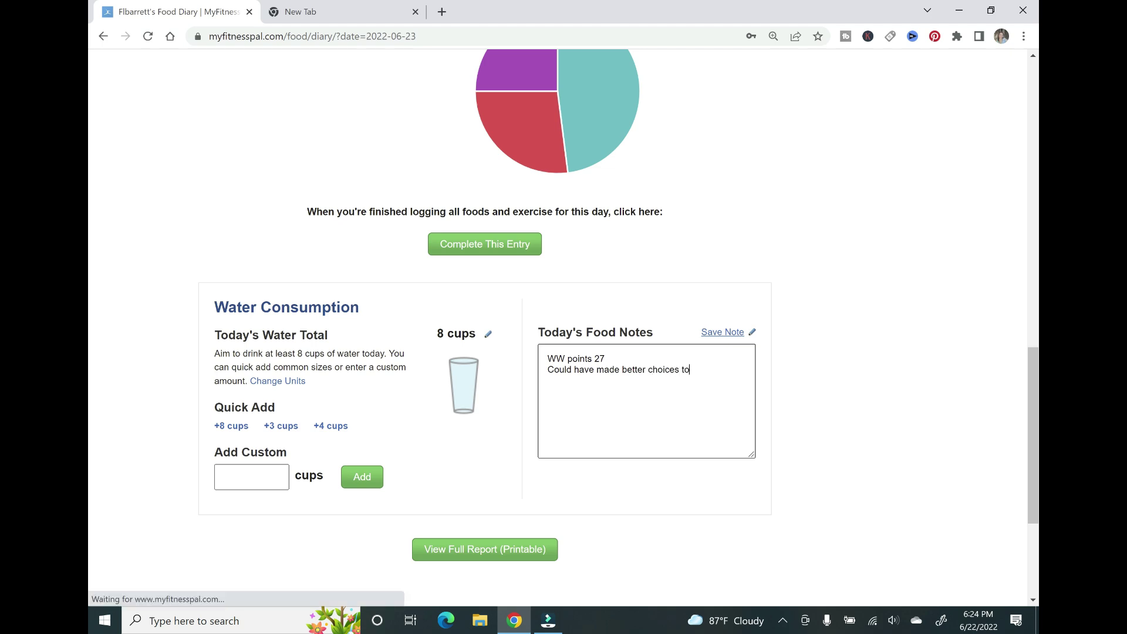
{"action": "type", "text": "day"}
{"action": "left_click", "coordinate": [732, 333]}
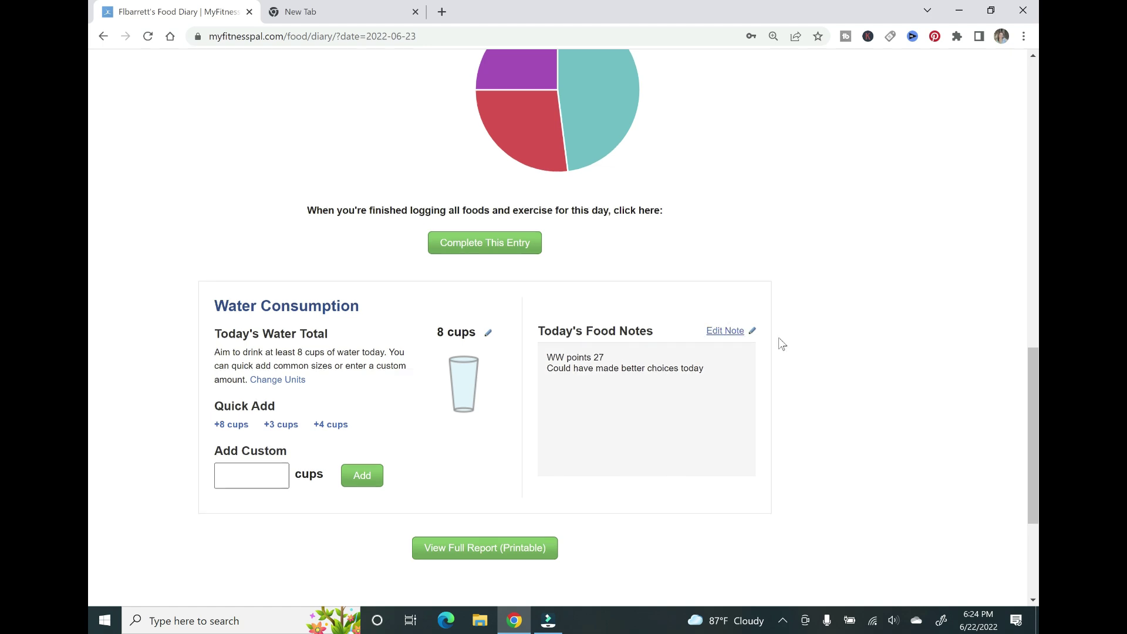
- Switch to the Exercise Diary for June 22, 2022
{"action": "scroll", "coordinate": [590, 400], "scroll_direction": "down", "scroll_amount": 2}
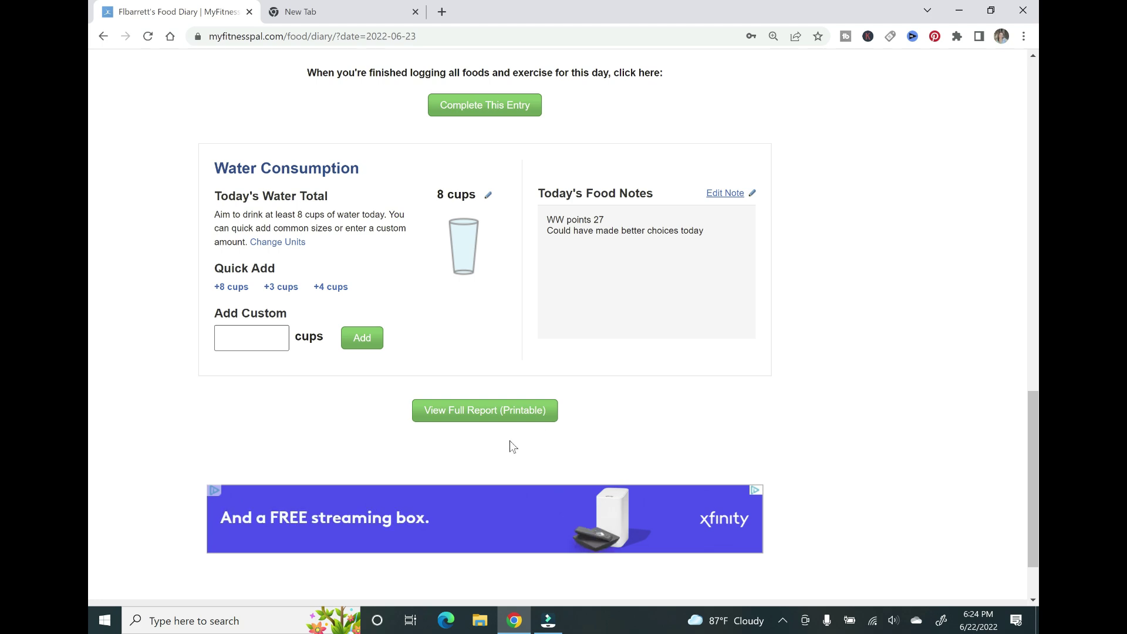
{"action": "scroll", "coordinate": [695, 413], "scroll_direction": "up", "scroll_amount": 1}
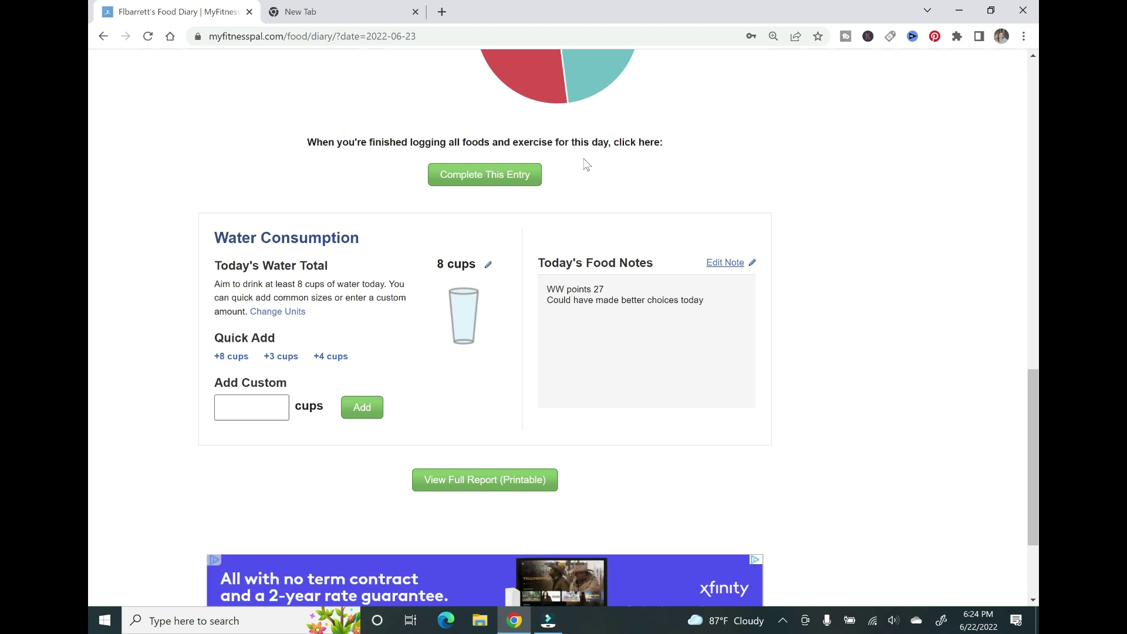
{"action": "scroll", "coordinate": [738, 448], "scroll_direction": "up", "scroll_amount": 15}
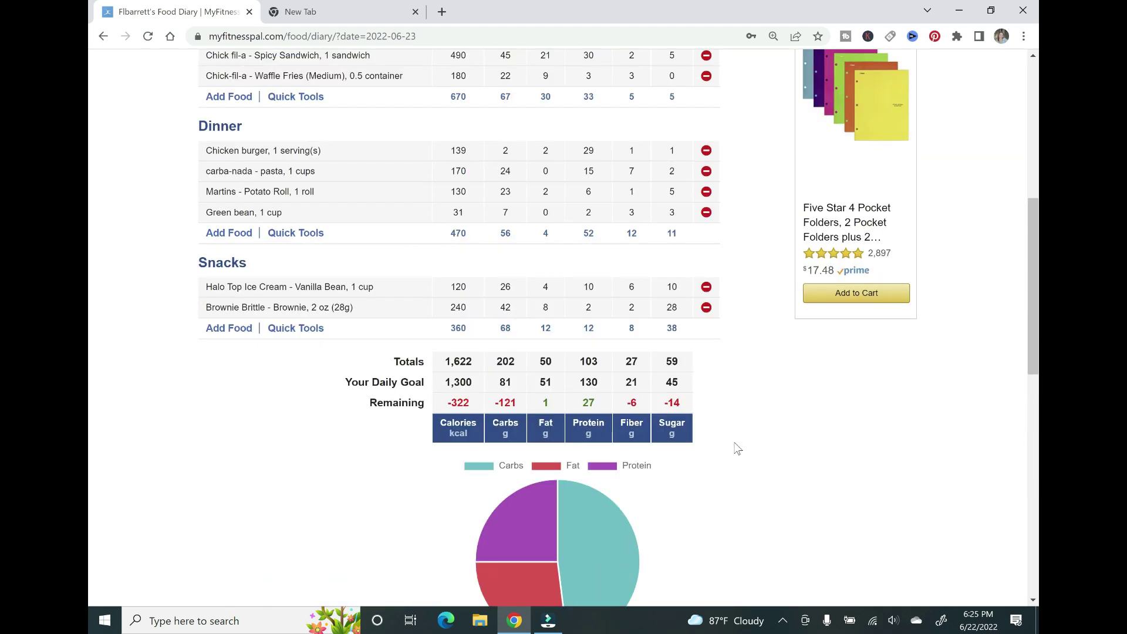
{"action": "scroll", "coordinate": [737, 448], "scroll_direction": "up", "scroll_amount": 2}
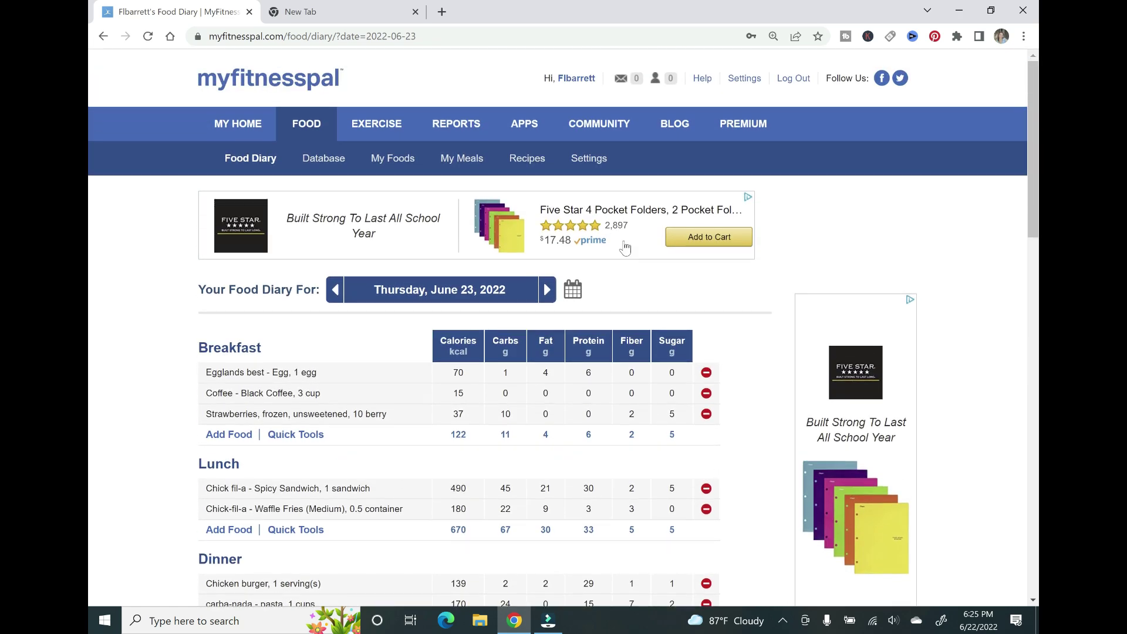
{"action": "left_click", "coordinate": [377, 131]}
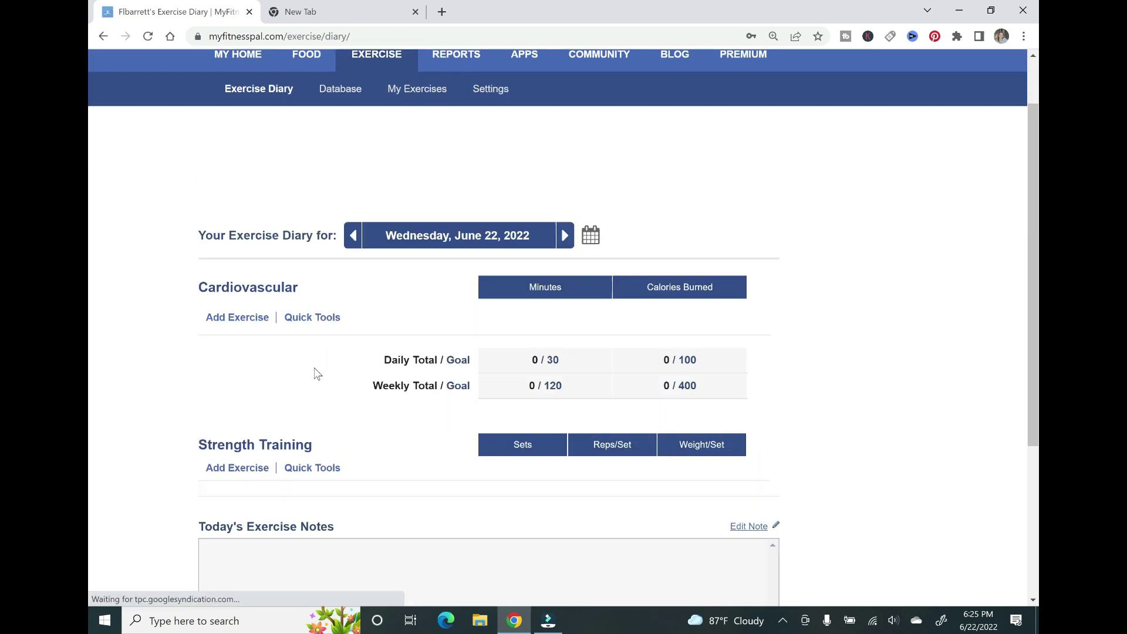
- Log 60 minutes of slow walking and 30 minutes of bike riding as cardio, 280 calories total
{"action": "left_click", "coordinate": [266, 320]}
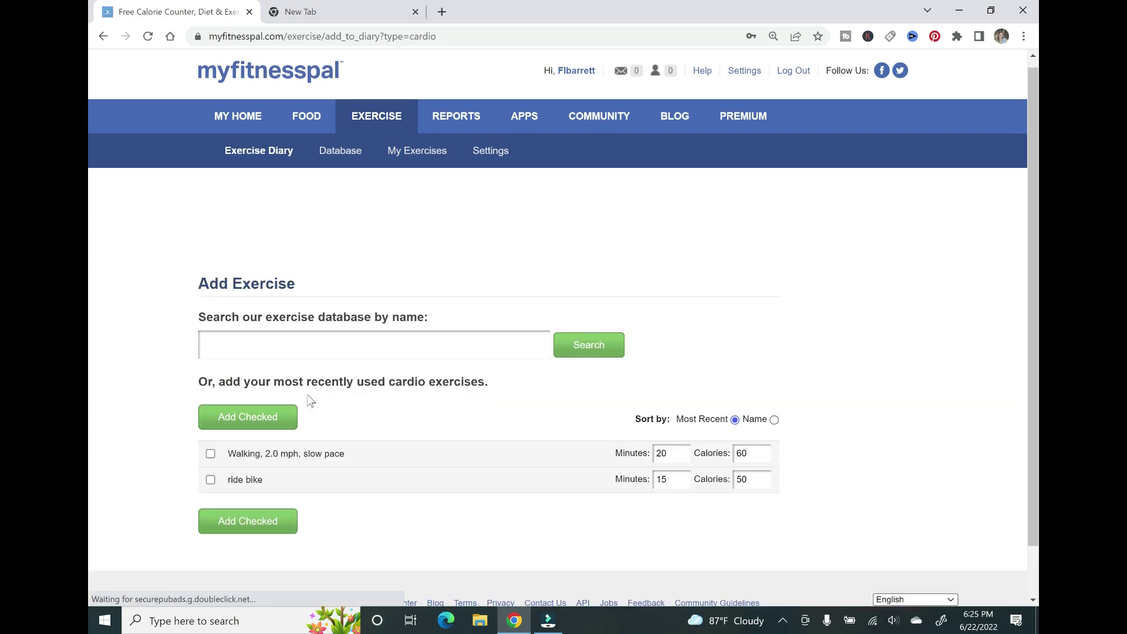
{"action": "scroll", "coordinate": [479, 359], "scroll_direction": "down", "scroll_amount": 1}
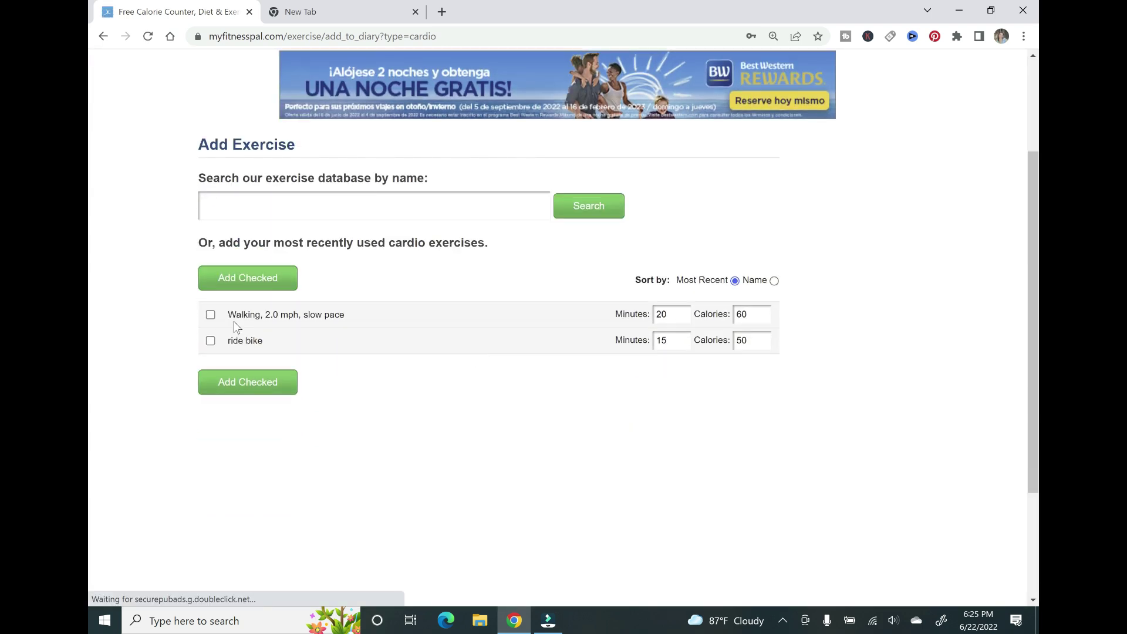
{"action": "left_click", "coordinate": [211, 315]}
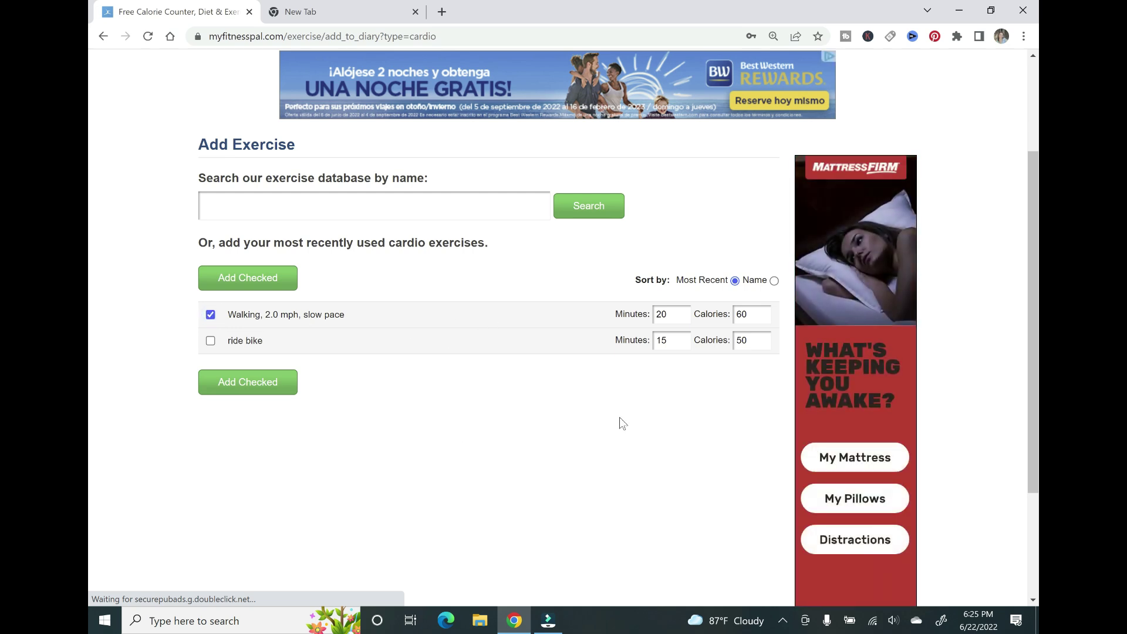
{"action": "key", "text": "Tab"}
{"action": "type", "text": "60"}
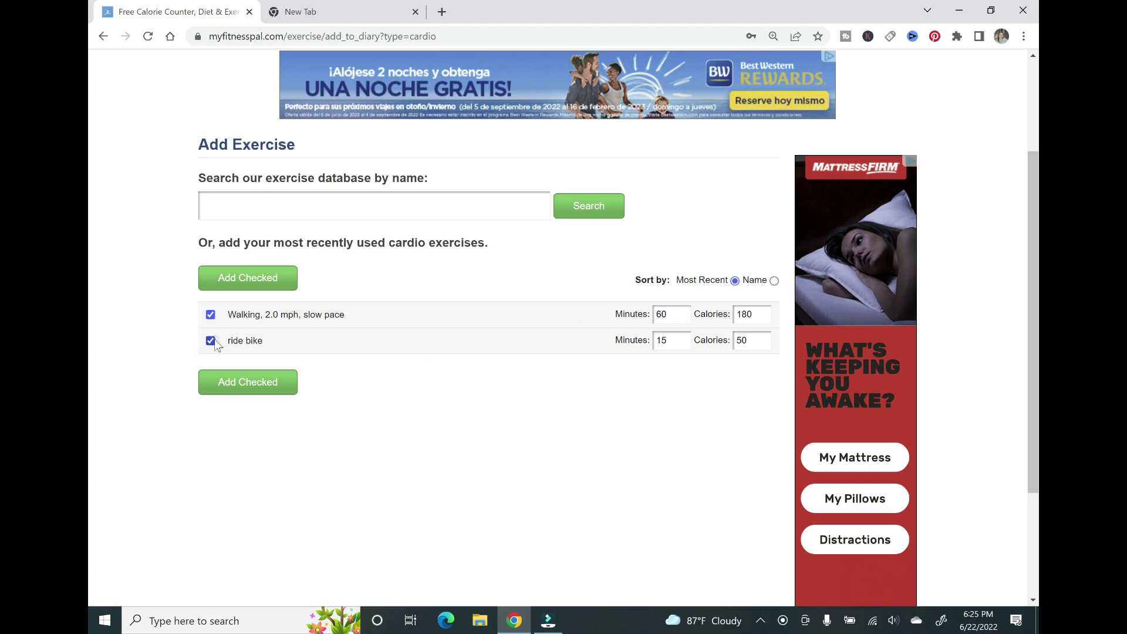
{"action": "key", "text": "Tab"}
{"action": "type", "text": "30"}
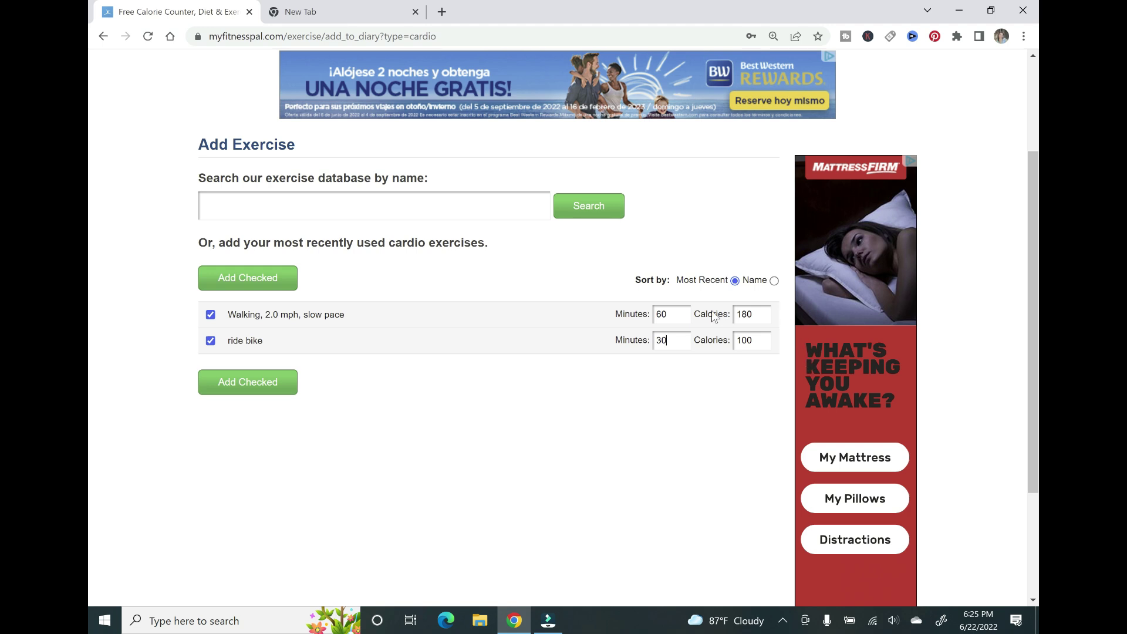
{"action": "left_click", "coordinate": [242, 381]}
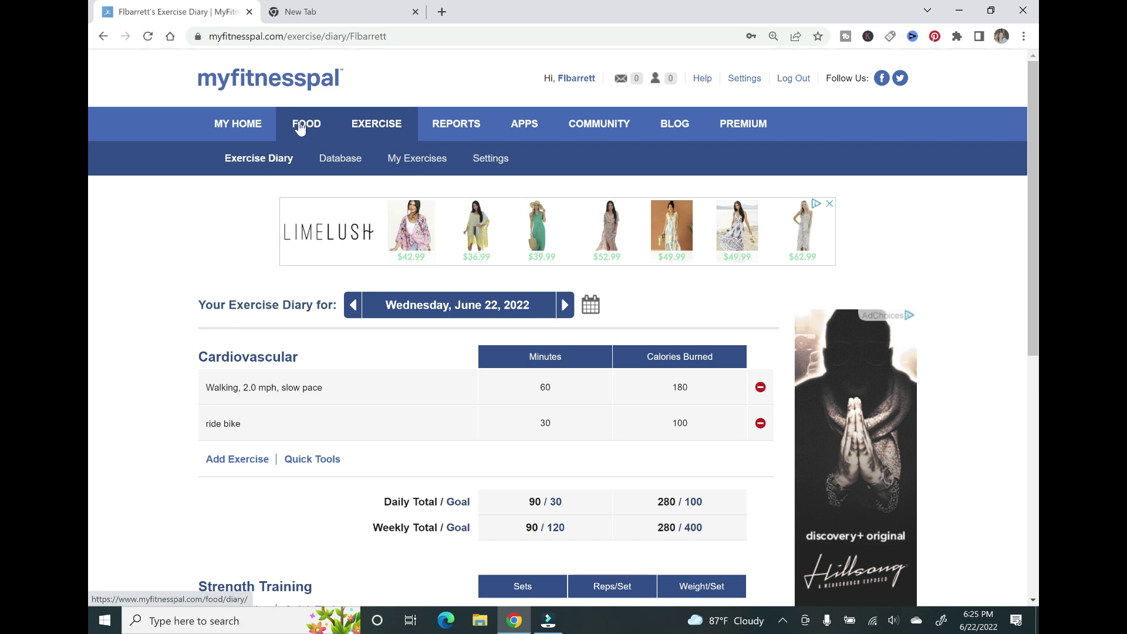
{"action": "left_click", "coordinate": [299, 126]}
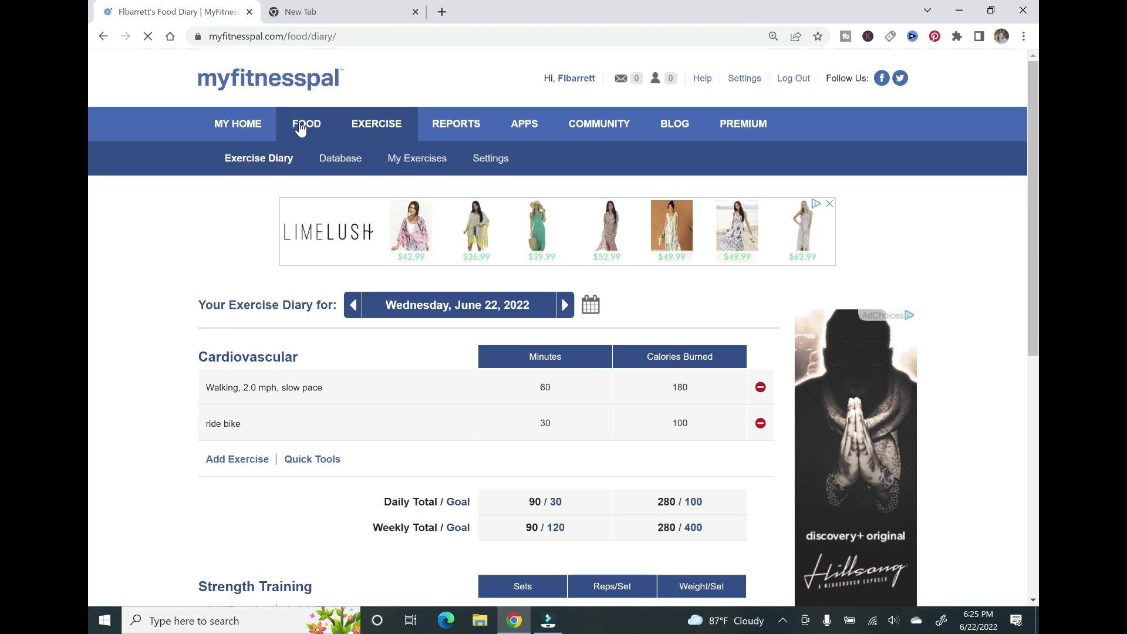
{"action": "scroll", "coordinate": [545, 434], "scroll_direction": "down", "scroll_amount": 7}
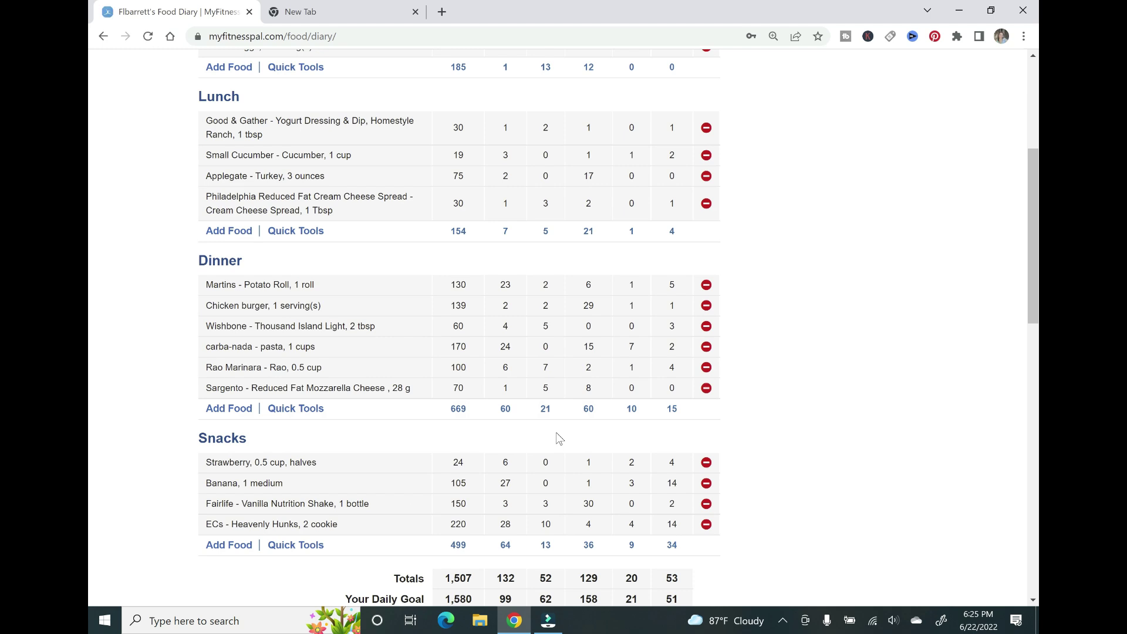
{"action": "scroll", "coordinate": [555, 432], "scroll_direction": "down", "scroll_amount": 2}
{"action": "scroll", "coordinate": [508, 432], "scroll_direction": "down", "scroll_amount": 1}
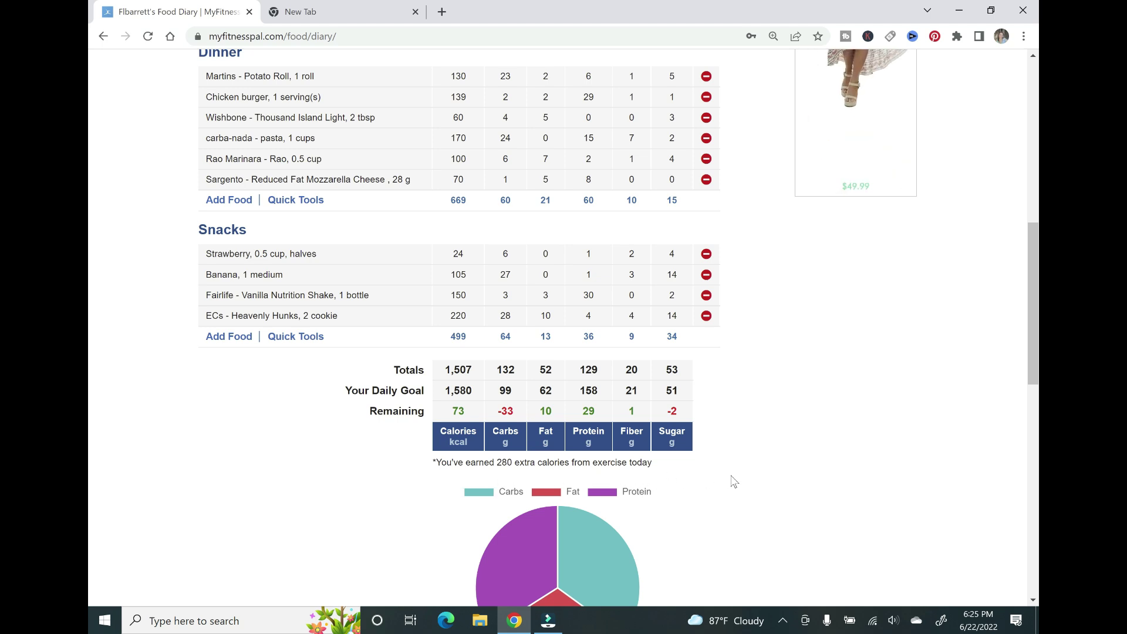
{"action": "key", "text": "ctrl+plus"}
{"action": "key", "text": "ctrl+plus"}
{"action": "scroll", "coordinate": [722, 418], "scroll_direction": "down", "scroll_amount": 2}
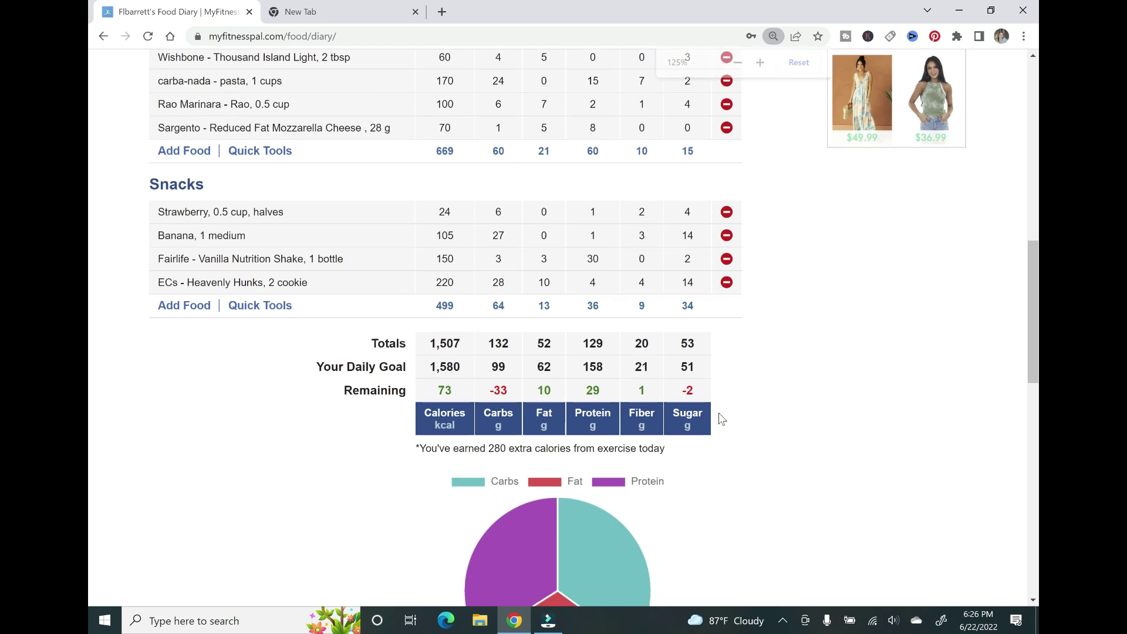
{"action": "scroll", "coordinate": [722, 419], "scroll_direction": "down", "scroll_amount": 4}
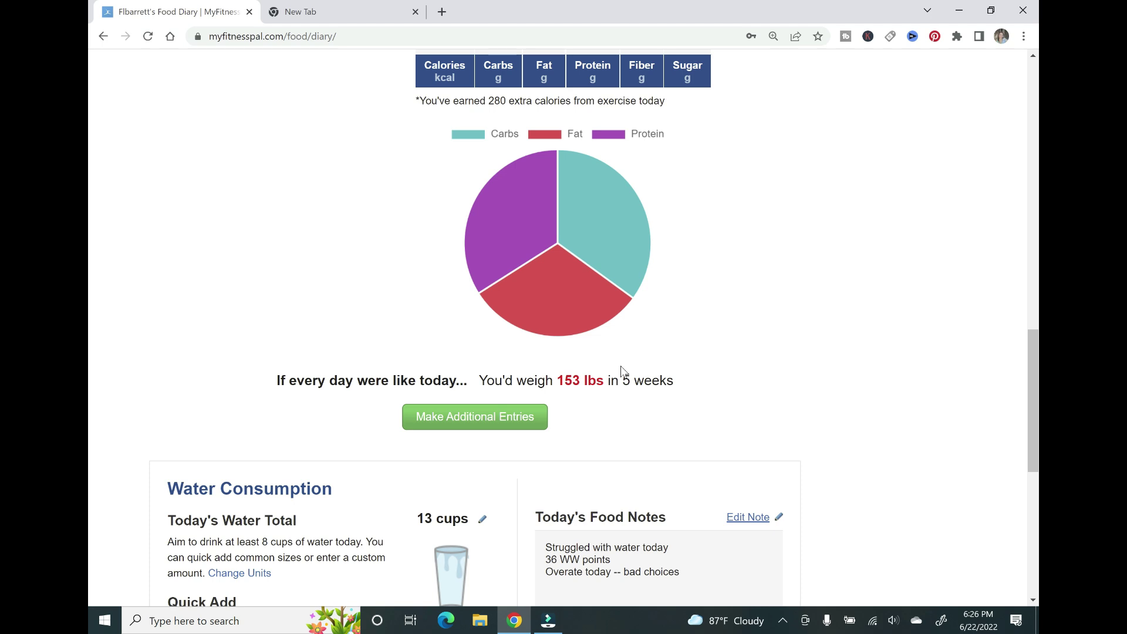
{"action": "scroll", "coordinate": [717, 389], "scroll_direction": "up", "scroll_amount": 2}
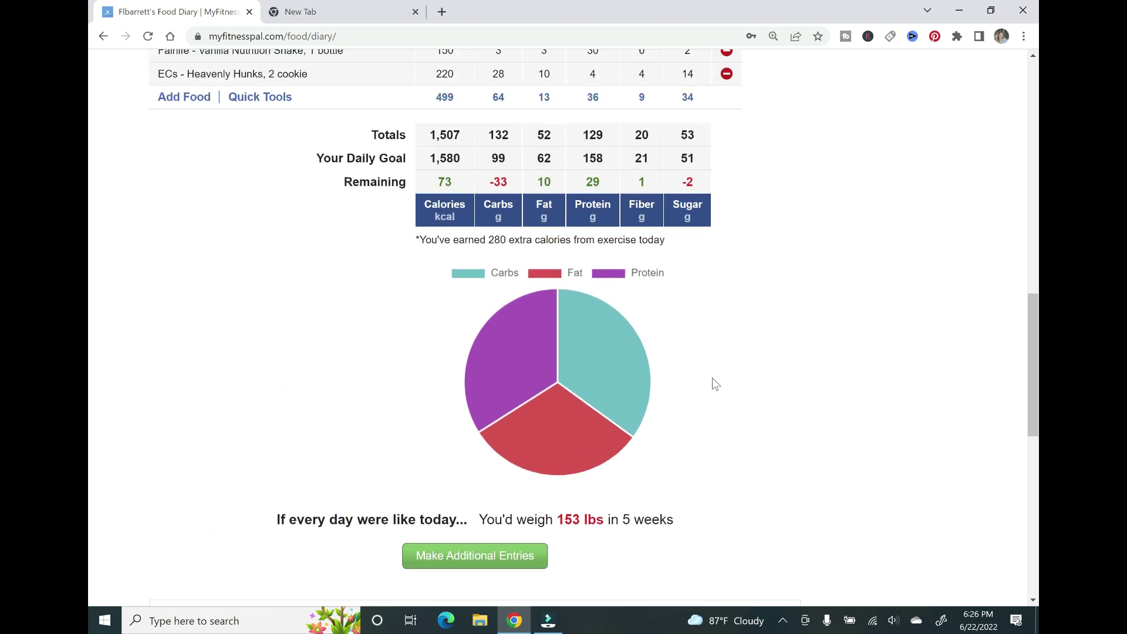
{"action": "scroll", "coordinate": [712, 378], "scroll_direction": "down", "scroll_amount": 3}
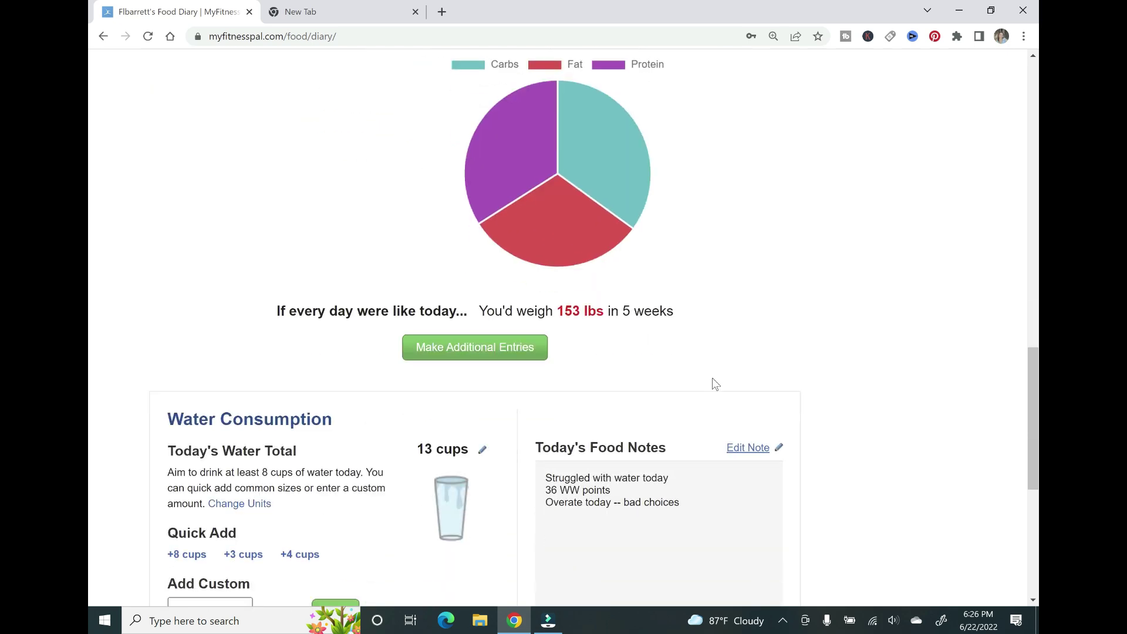
{"action": "scroll", "coordinate": [712, 378], "scroll_direction": "down", "scroll_amount": 2}
{"action": "scroll", "coordinate": [807, 513], "scroll_direction": "up", "scroll_amount": 2}
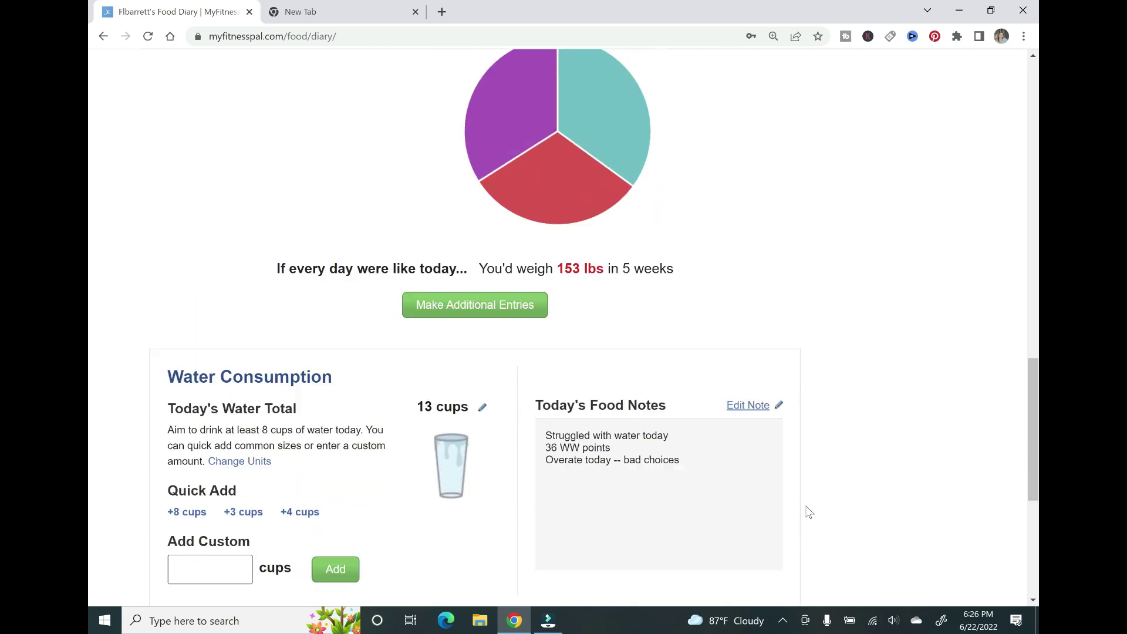
{"action": "scroll", "coordinate": [810, 510], "scroll_direction": "up", "scroll_amount": 10}
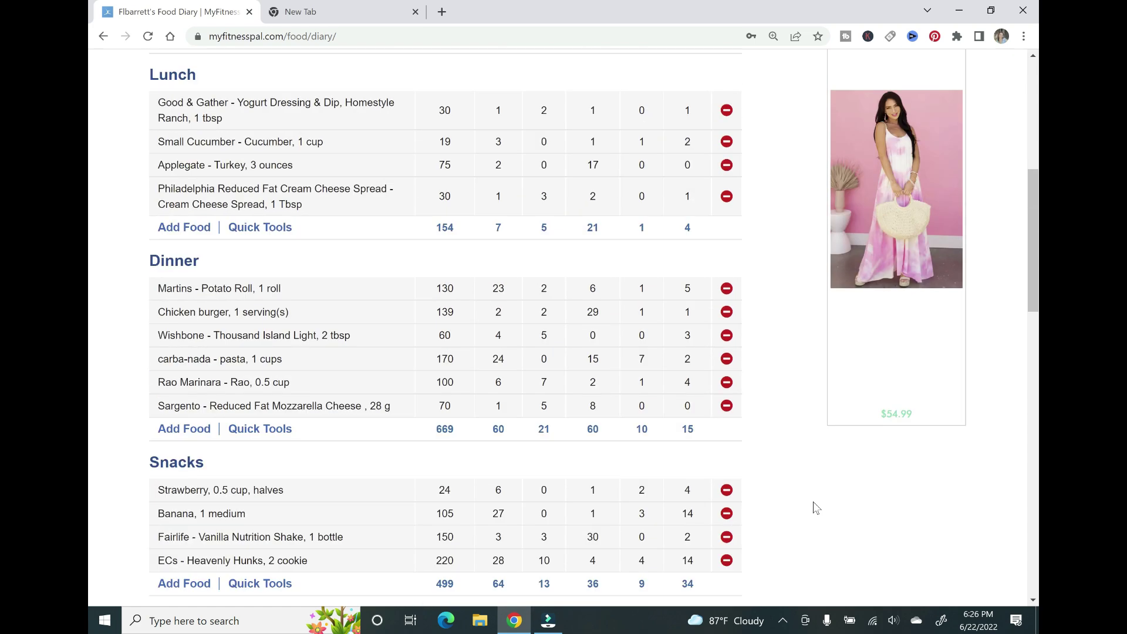
{"action": "scroll", "coordinate": [819, 499], "scroll_direction": "up", "scroll_amount": 6}
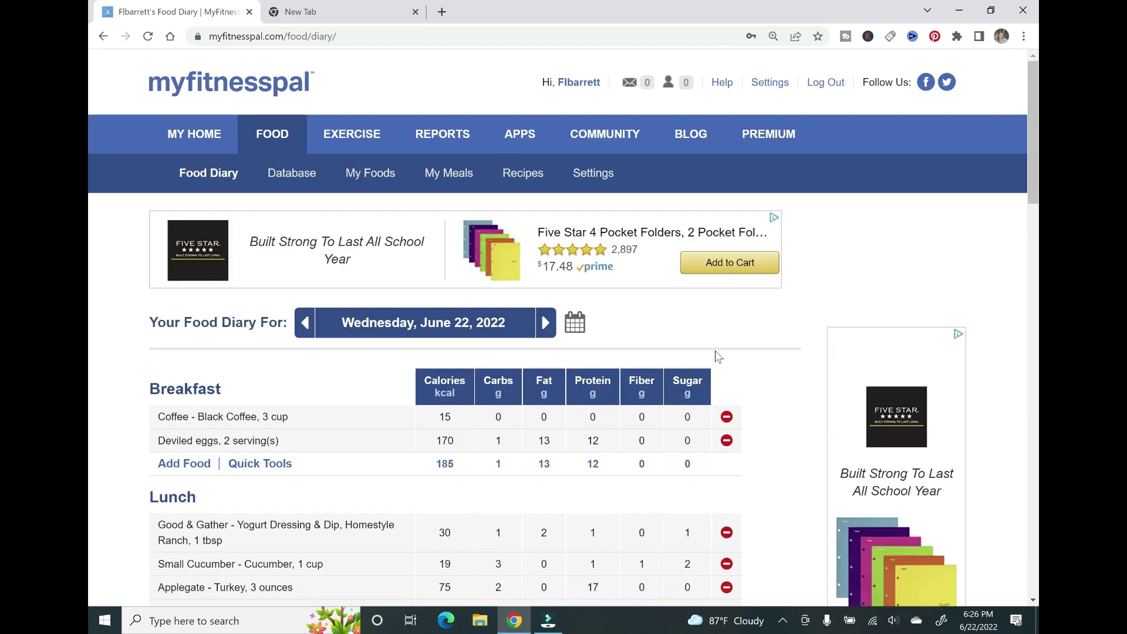
{"action": "left_click", "coordinate": [523, 178]}
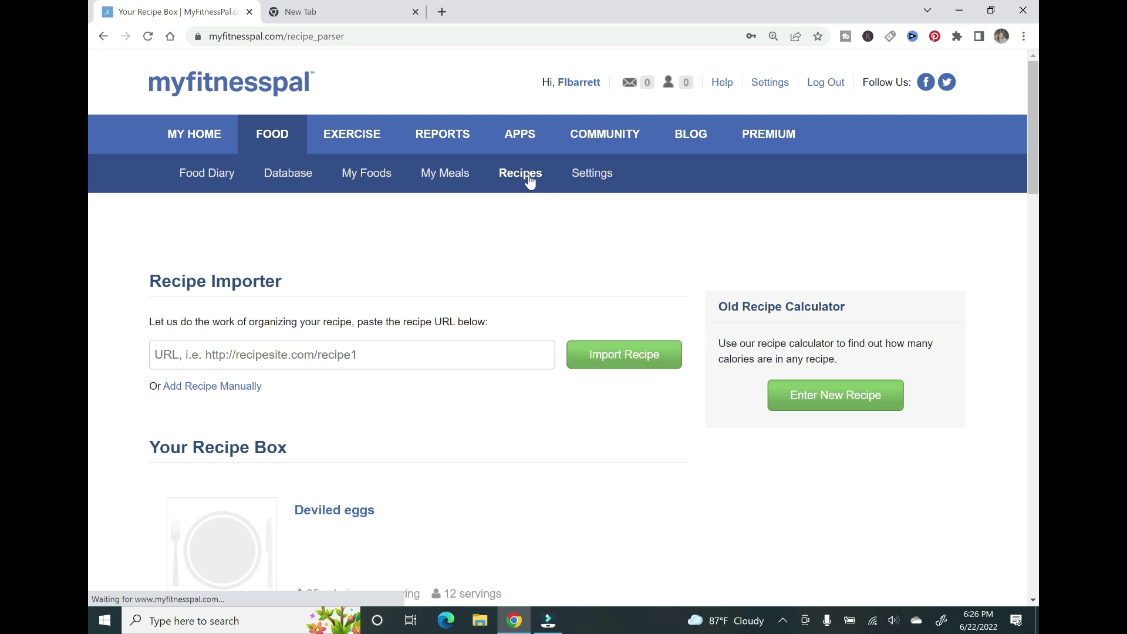
{"action": "scroll", "coordinate": [596, 210], "scroll_direction": "down", "scroll_amount": 1}
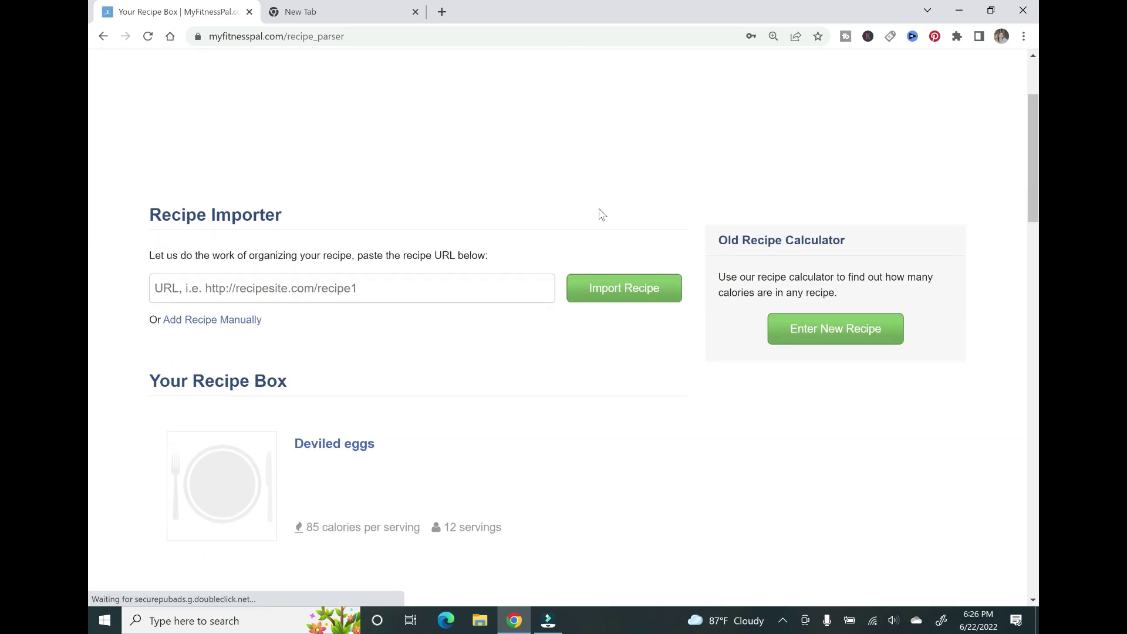
{"action": "scroll", "coordinate": [598, 282], "scroll_direction": "down", "scroll_amount": 1}
{"action": "scroll", "coordinate": [592, 354], "scroll_direction": "down", "scroll_amount": 2}
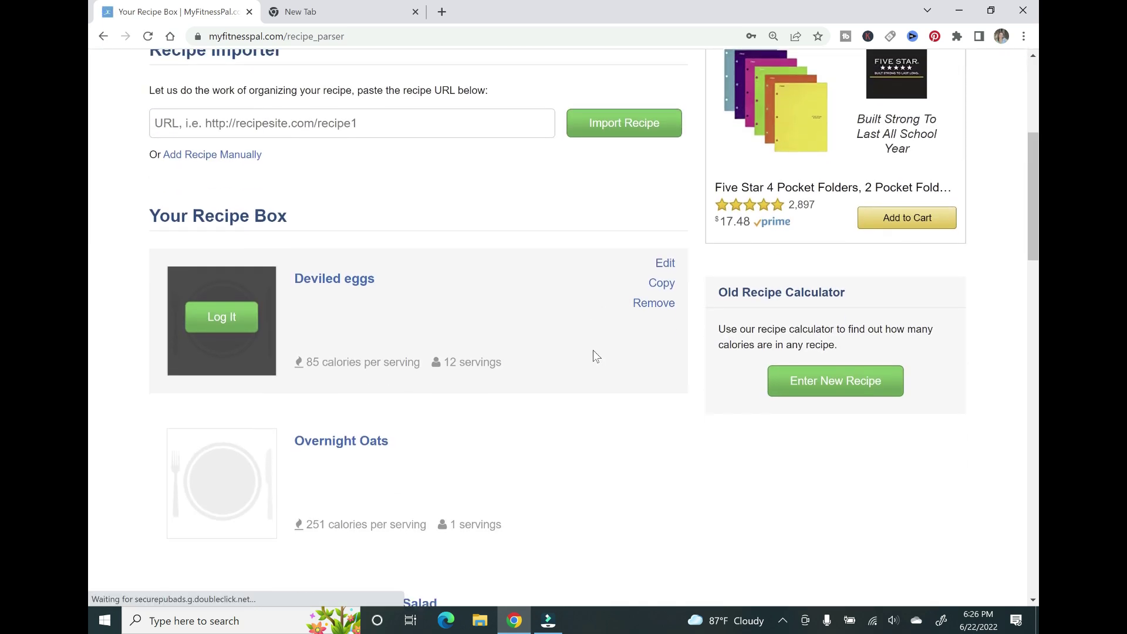
{"action": "scroll", "coordinate": [592, 351], "scroll_direction": "down", "scroll_amount": 2}
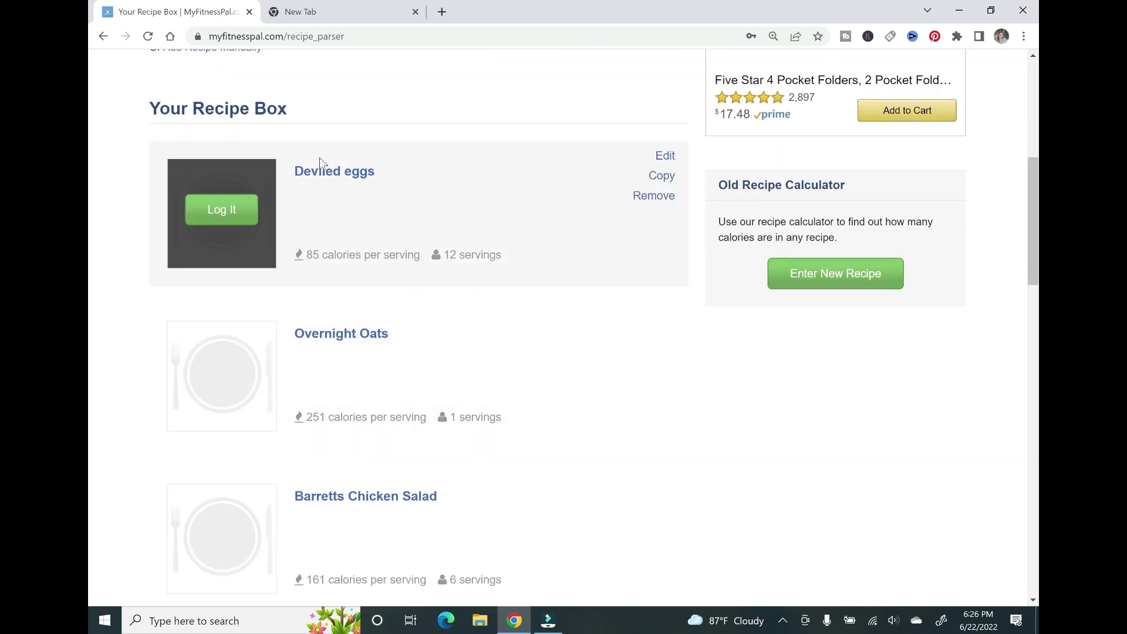
{"action": "scroll", "coordinate": [573, 339], "scroll_direction": "down", "scroll_amount": 2}
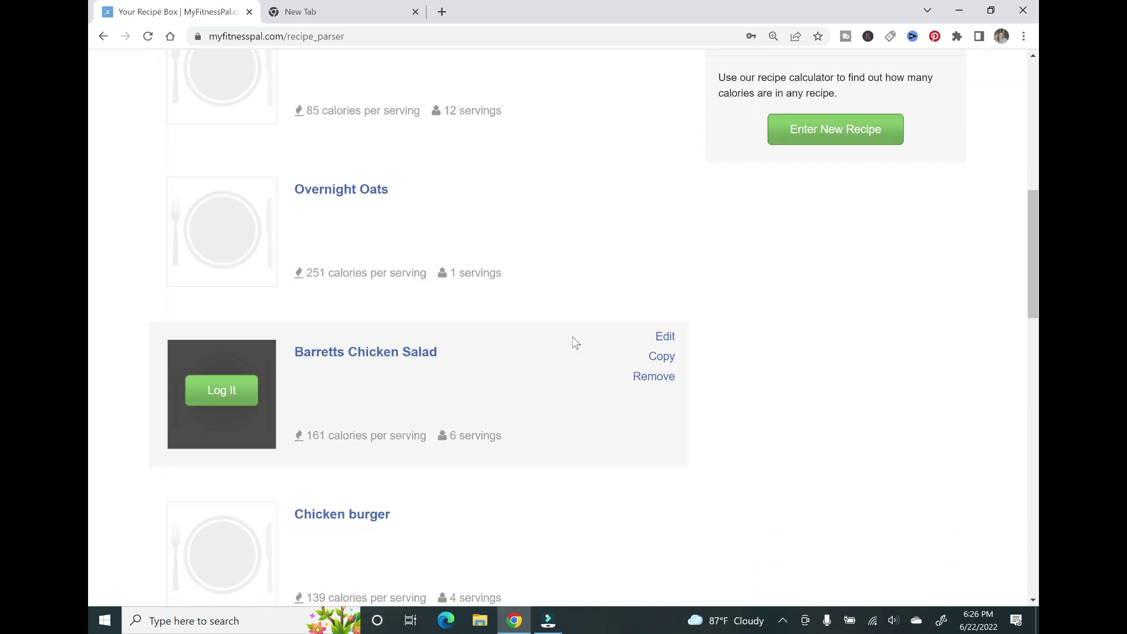
{"action": "scroll", "coordinate": [575, 342], "scroll_direction": "down", "scroll_amount": 2}
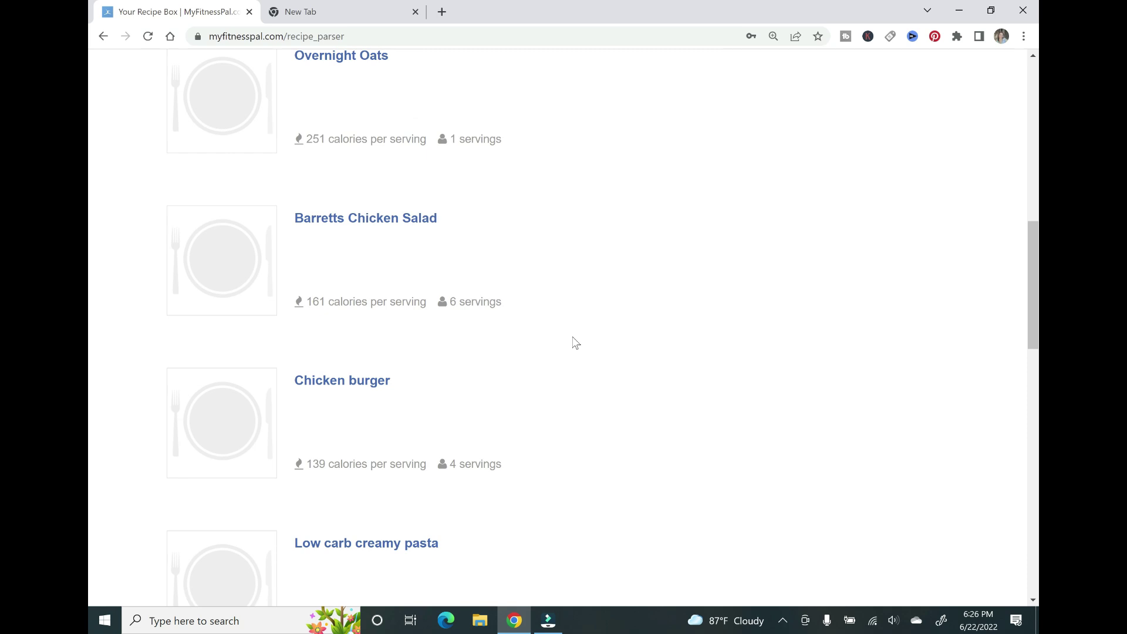
{"action": "scroll", "coordinate": [574, 343], "scroll_direction": "up", "scroll_amount": 10}
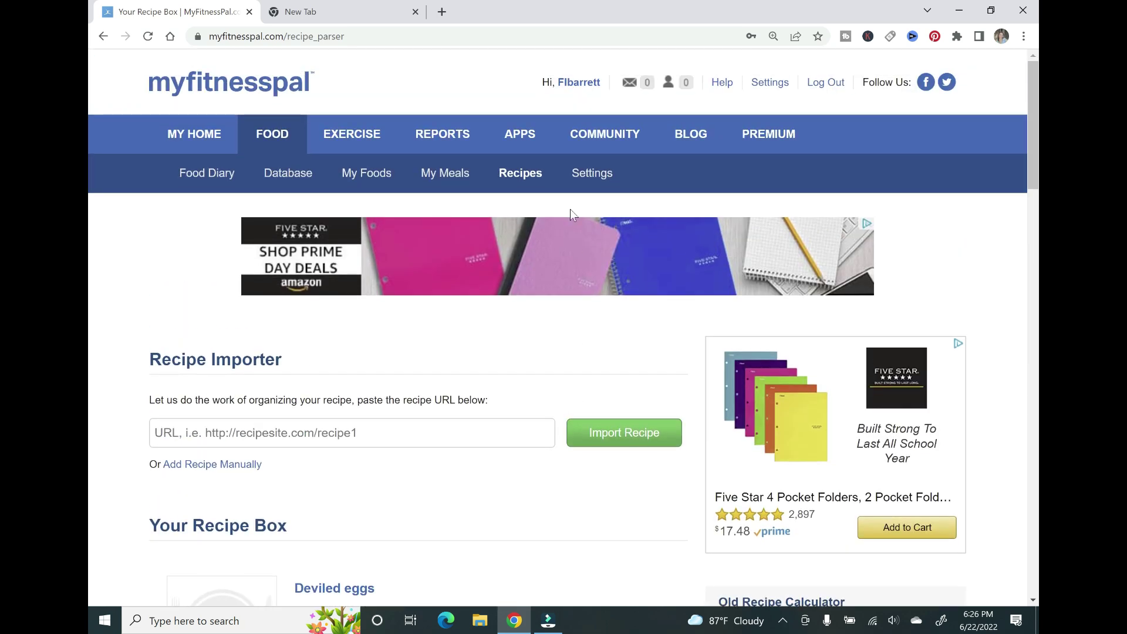
{"action": "left_click", "coordinate": [201, 179]}
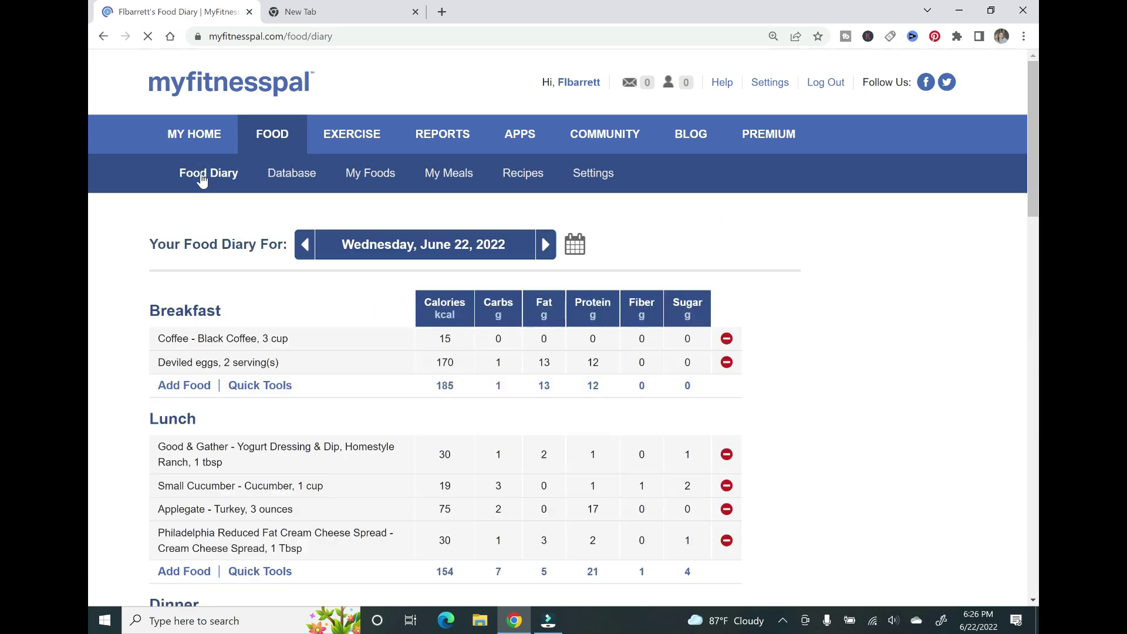
- Search the food database for 'chocolate cake' to add to Snacks
{"action": "scroll", "coordinate": [338, 358], "scroll_direction": "down", "scroll_amount": 3}
{"action": "scroll", "coordinate": [341, 364], "scroll_direction": "down", "scroll_amount": 4}
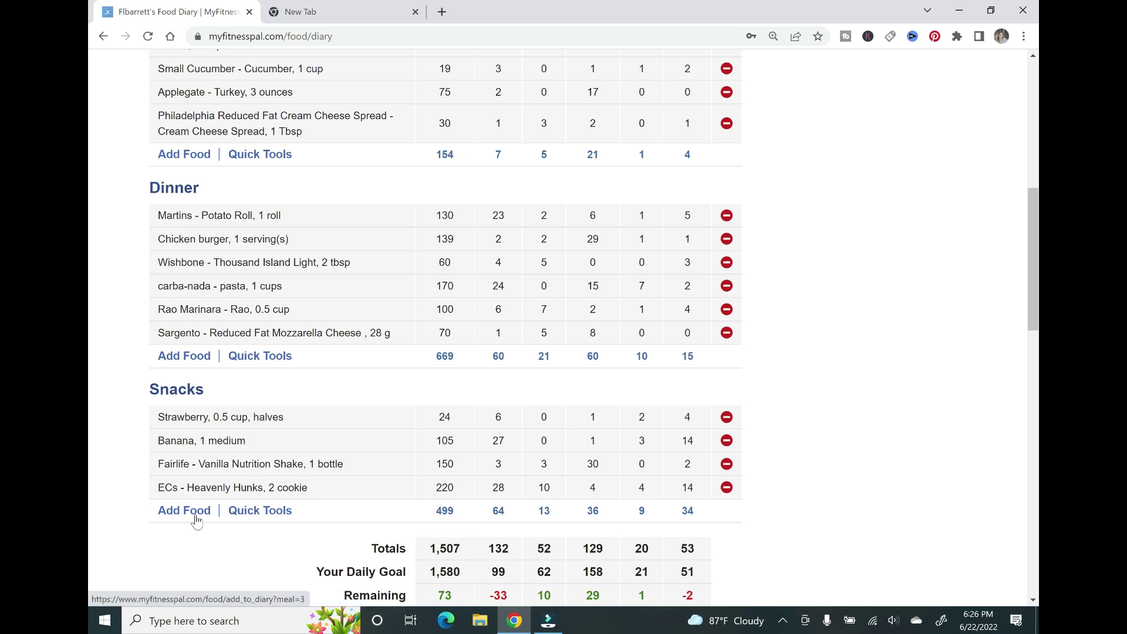
{"action": "left_click", "coordinate": [196, 519]}
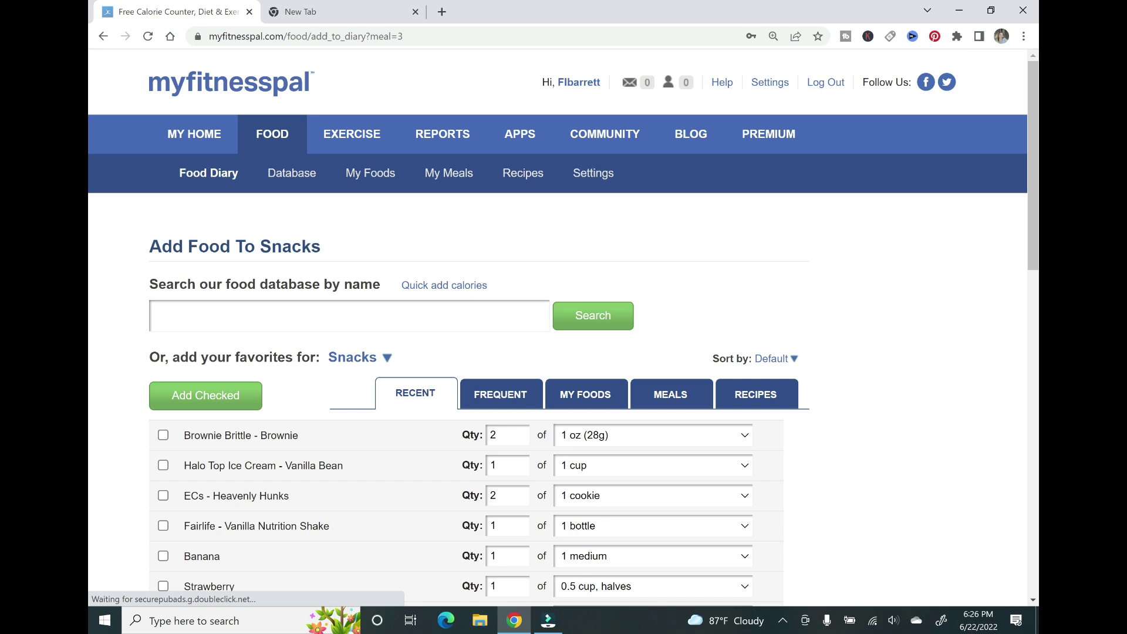
{"action": "scroll", "coordinate": [379, 386], "scroll_direction": "down", "scroll_amount": 3}
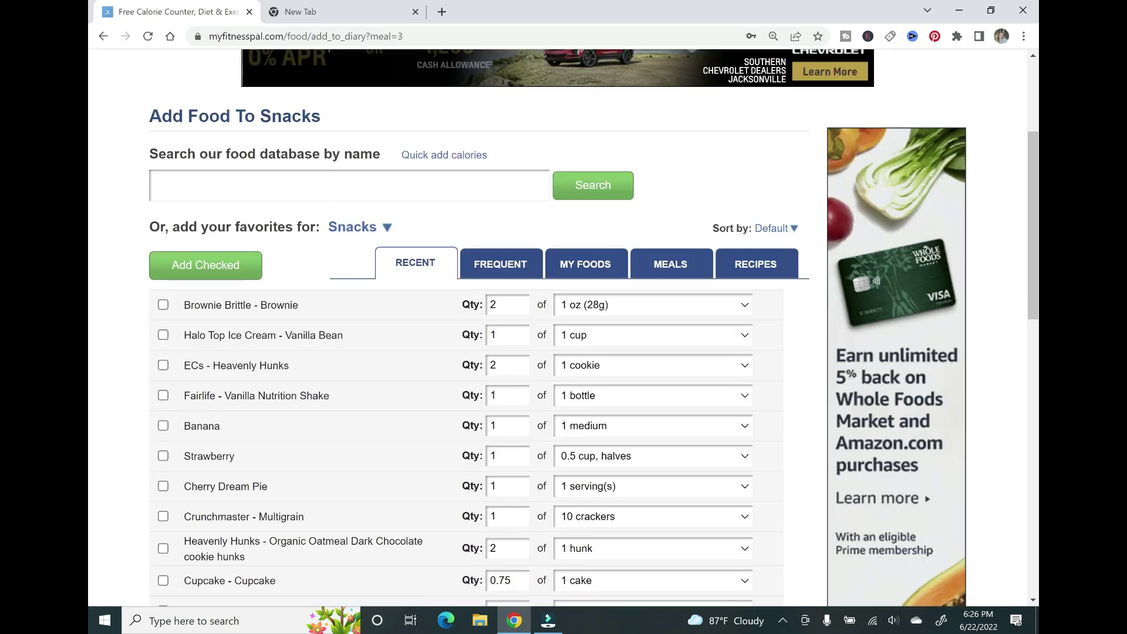
{"action": "type", "text": "choco"}
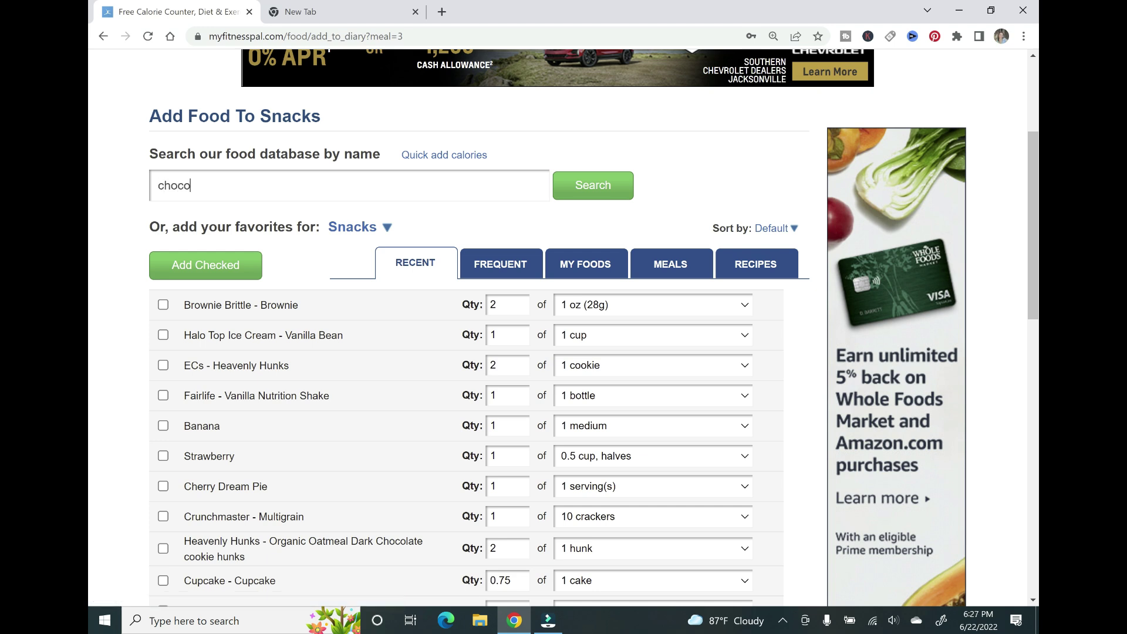
{"action": "type", "text": "late cake"}
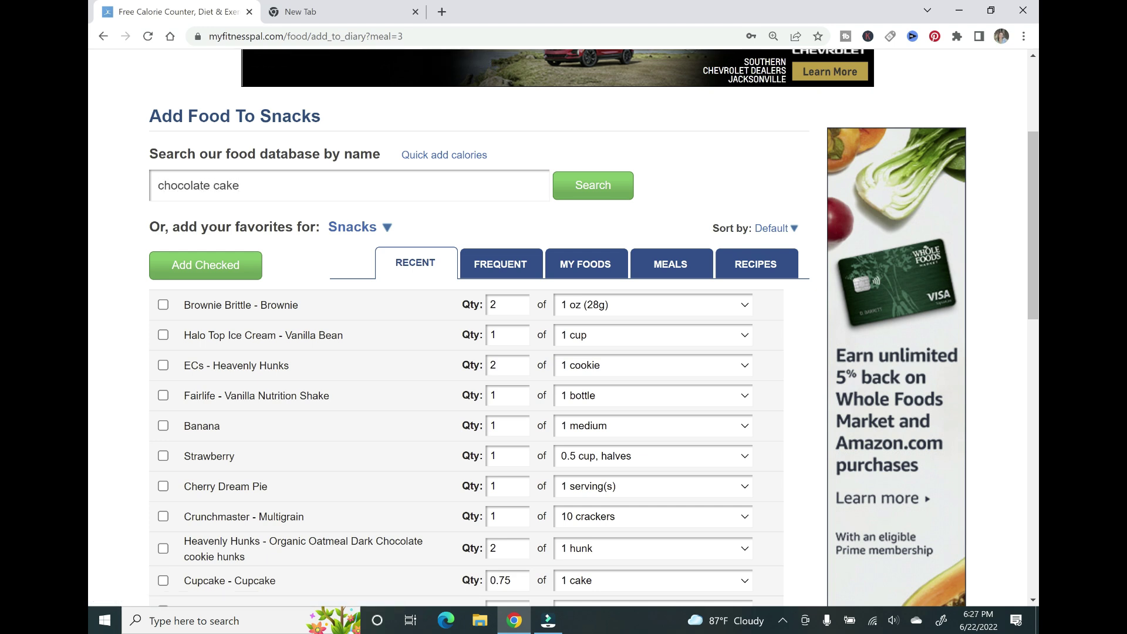
{"action": "left_click", "coordinate": [594, 196]}
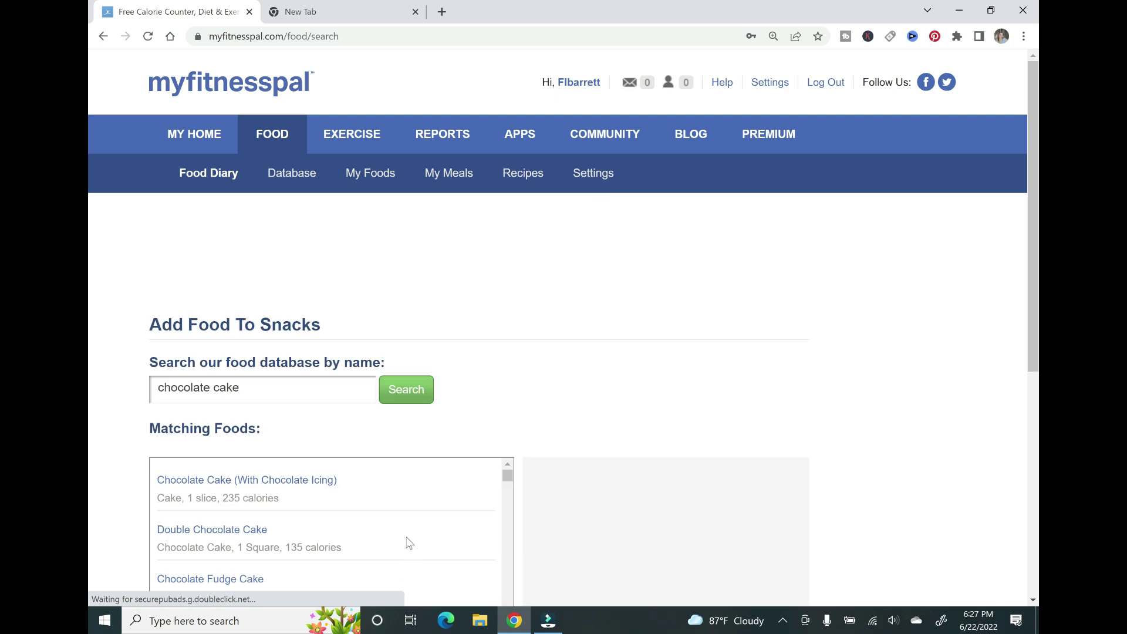
- Add 4.0 servings of Cake Boss Chocolate Cake to Snacks
{"action": "scroll", "coordinate": [409, 542], "scroll_direction": "down", "scroll_amount": 1}
{"action": "scroll", "coordinate": [565, 403], "scroll_direction": "down", "scroll_amount": 2}
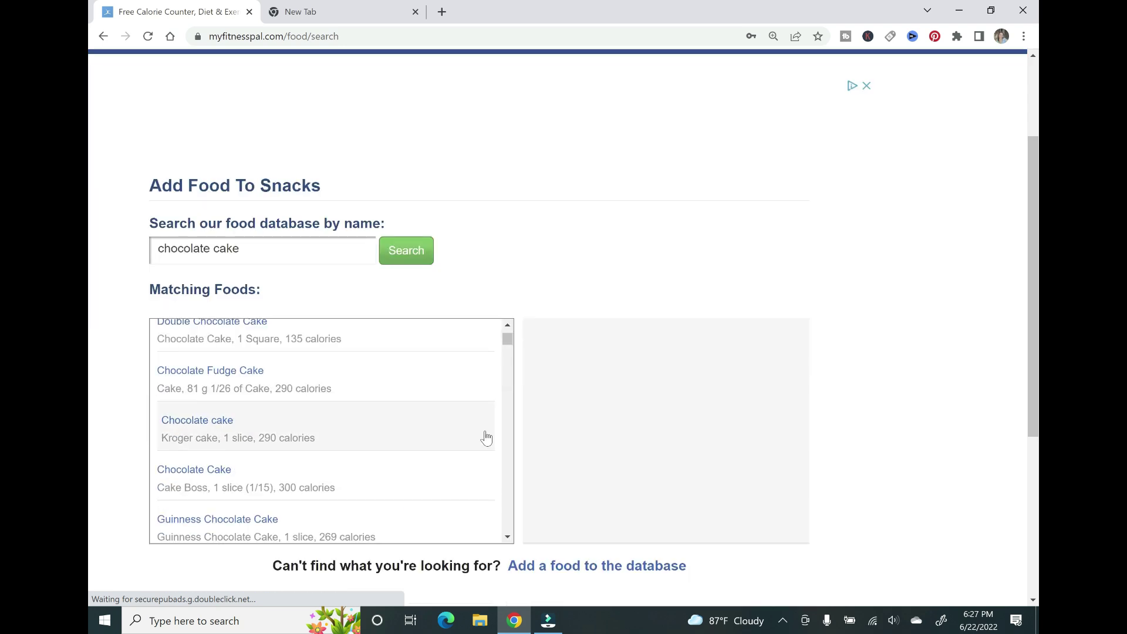
{"action": "scroll", "coordinate": [486, 435], "scroll_direction": "down", "scroll_amount": 1}
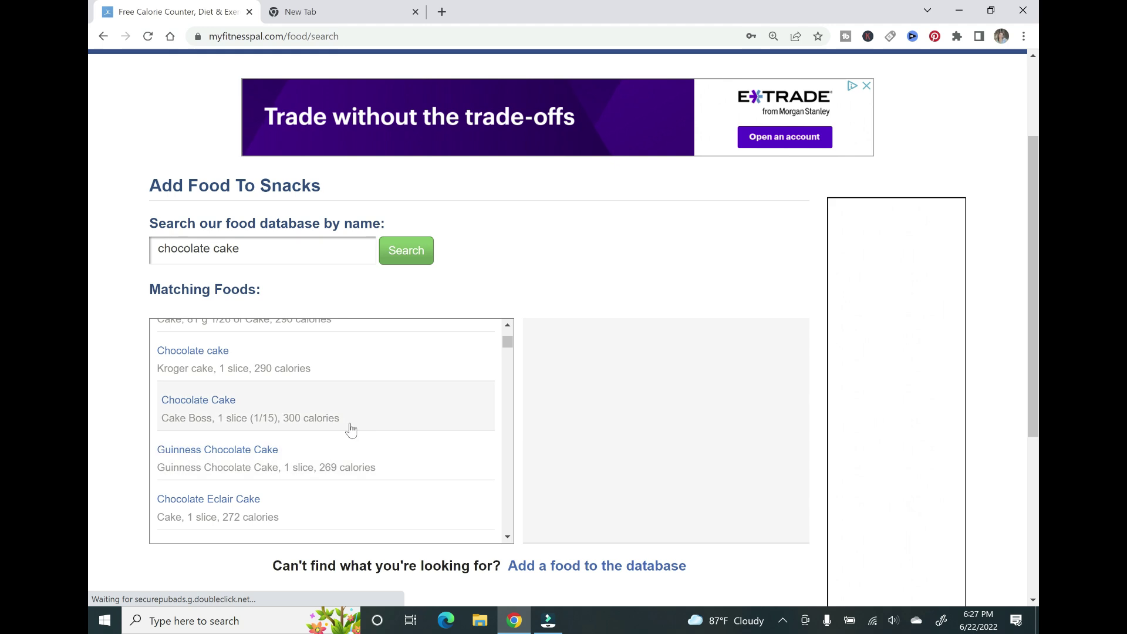
{"action": "left_click", "coordinate": [188, 410]}
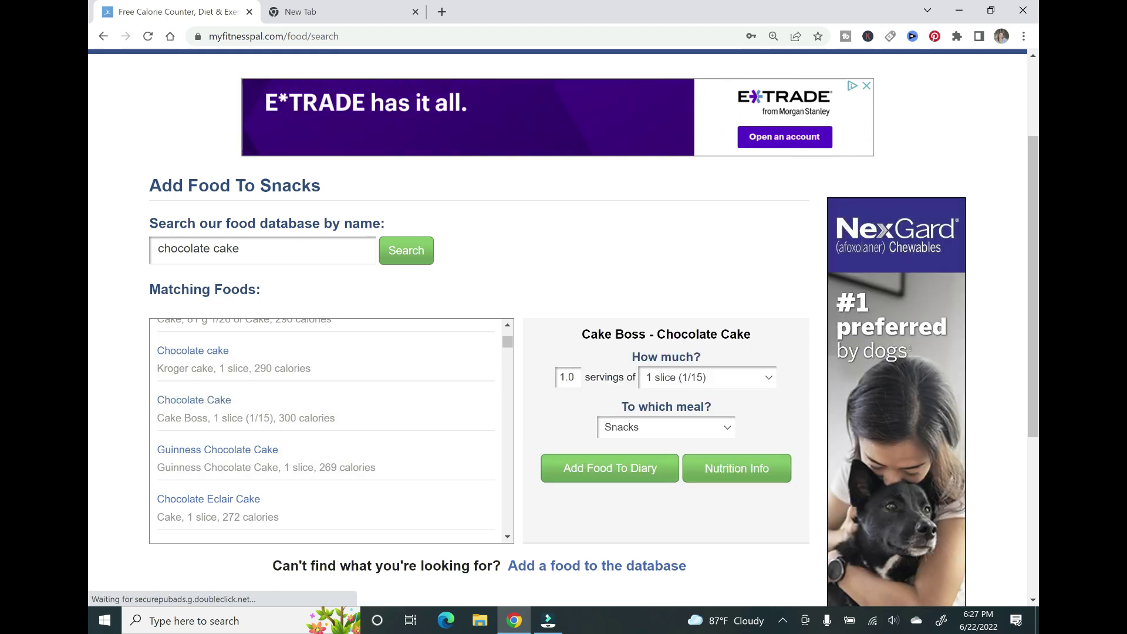
{"action": "left_click_drag", "start_coordinate": [575, 376], "coordinate": [516, 376]}
{"action": "type", "text": "4.0"}
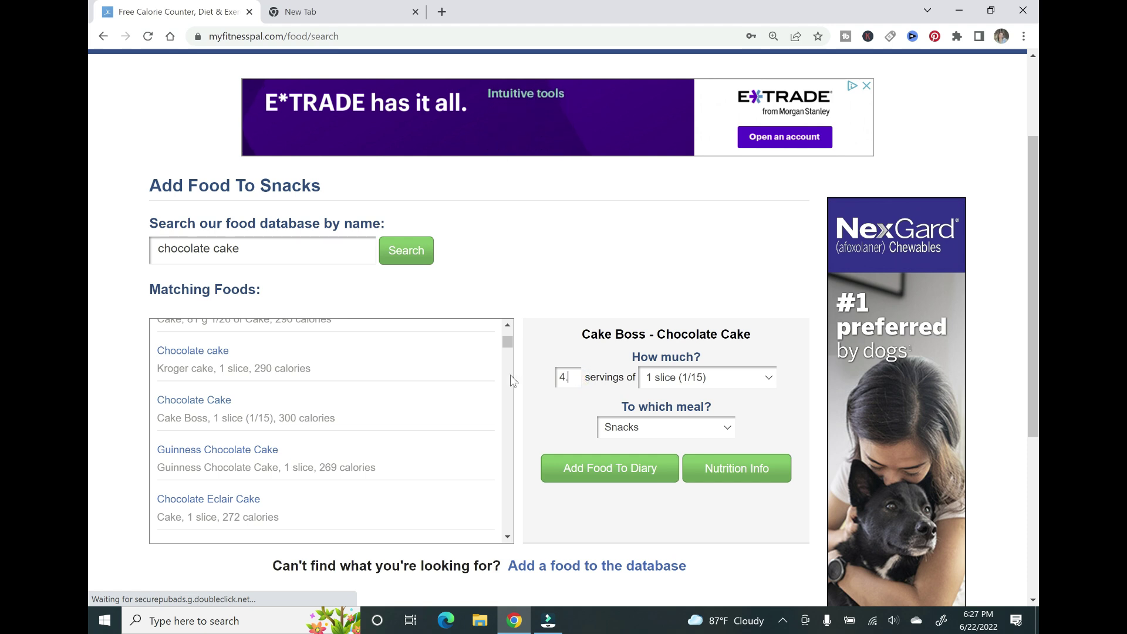
{"action": "left_click", "coordinate": [606, 470]}
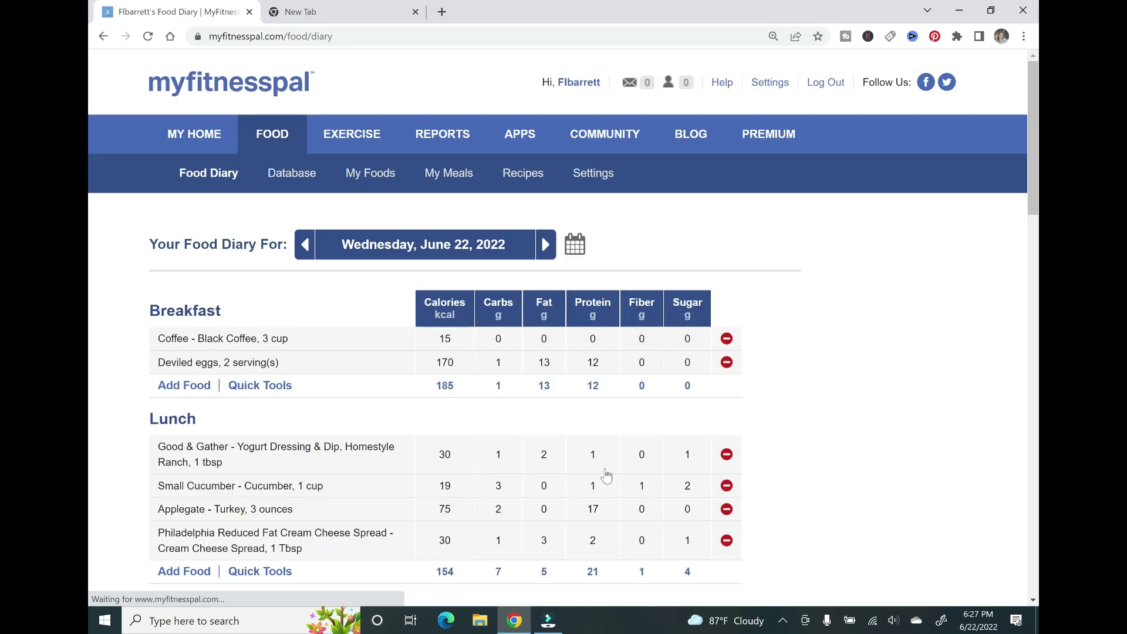
{"action": "scroll", "coordinate": [596, 443], "scroll_direction": "down", "scroll_amount": 1}
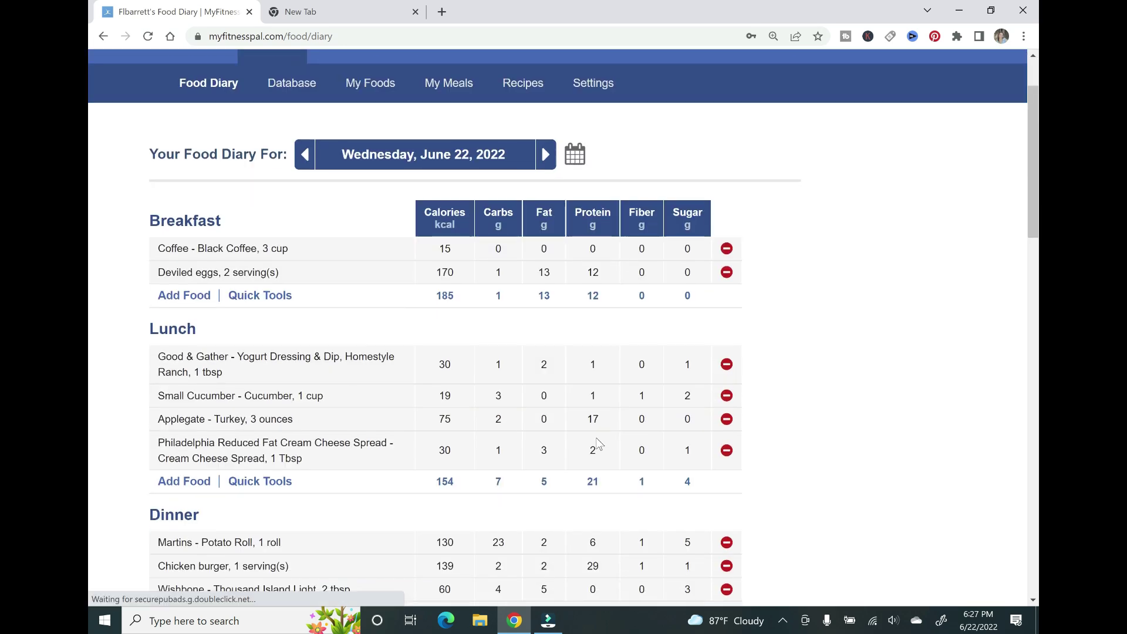
{"action": "scroll", "coordinate": [596, 444], "scroll_direction": "down", "scroll_amount": 5}
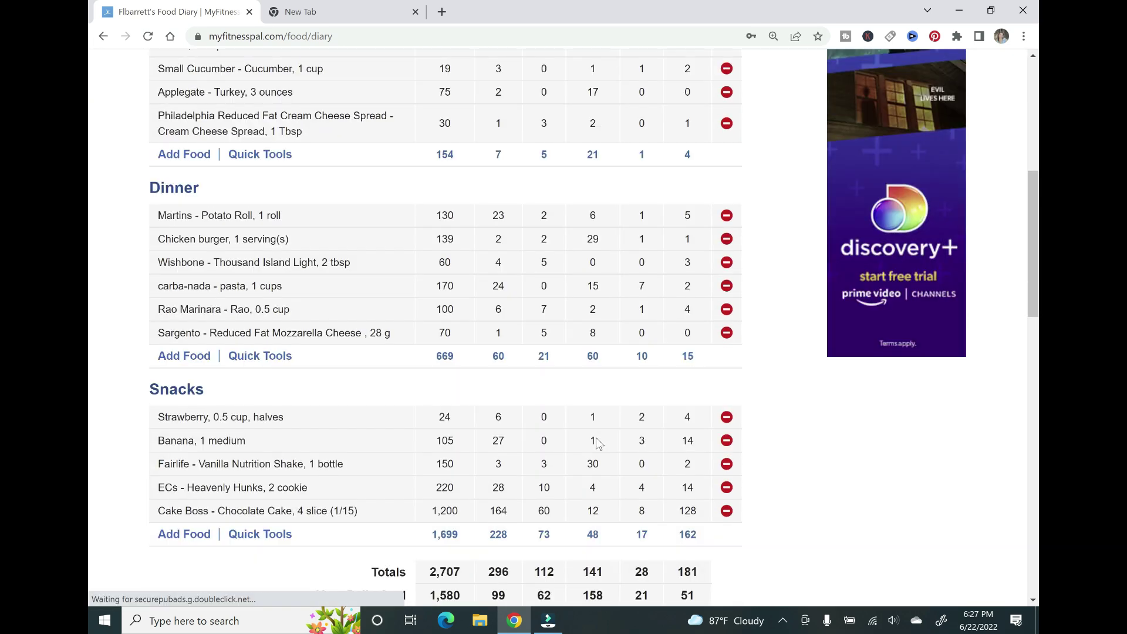
{"action": "scroll", "coordinate": [596, 443], "scroll_direction": "down", "scroll_amount": 1}
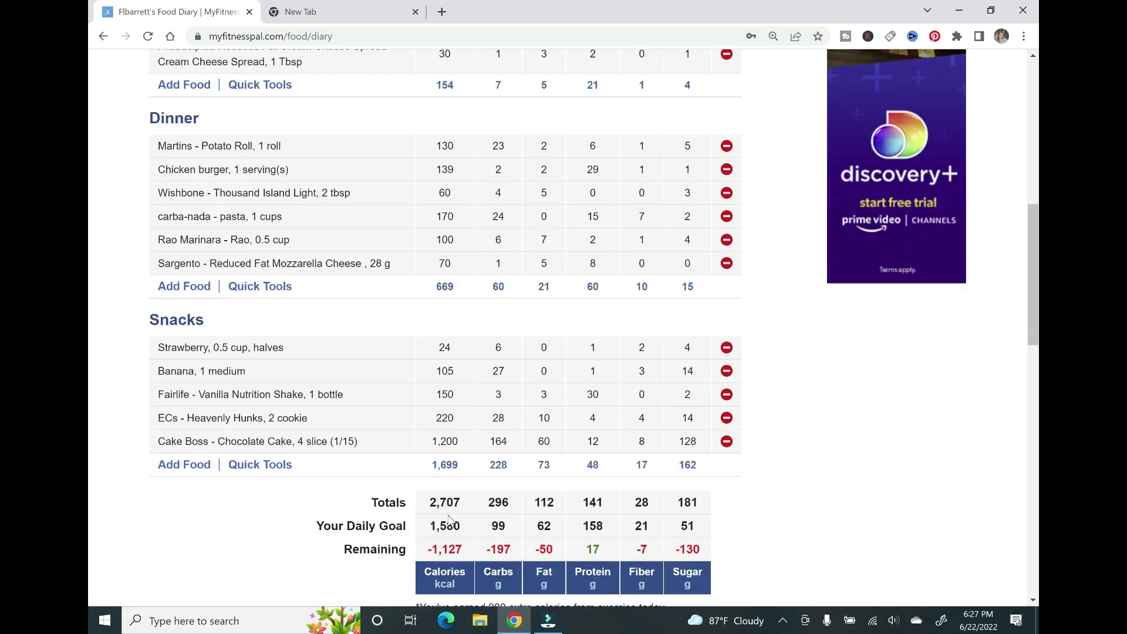
{"action": "scroll", "coordinate": [470, 550], "scroll_direction": "down", "scroll_amount": 5}
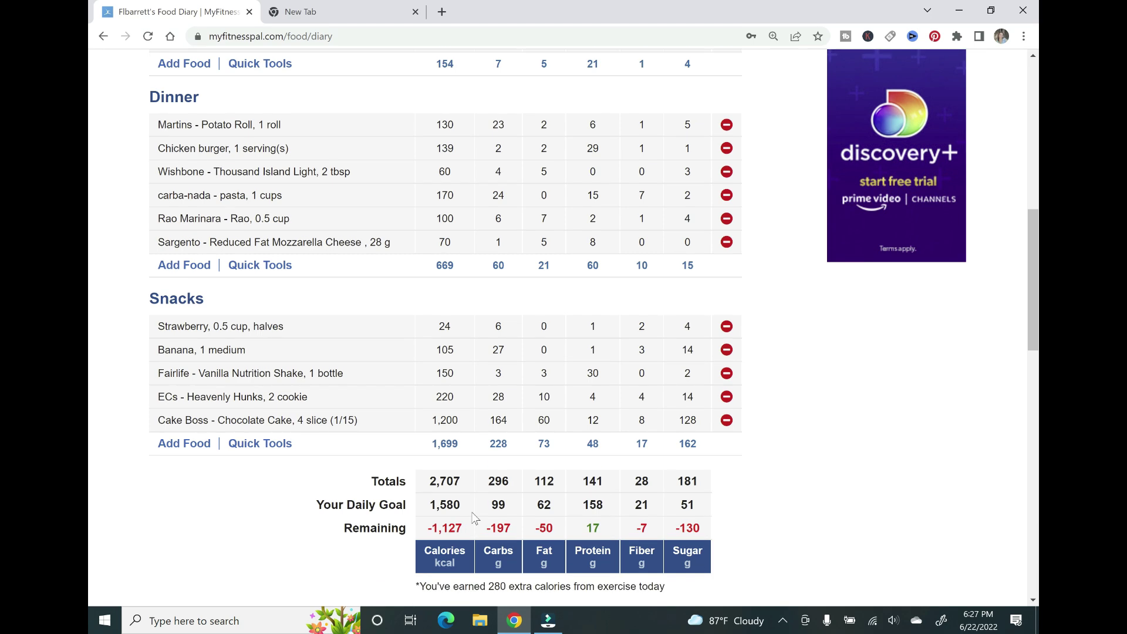
{"action": "scroll", "coordinate": [475, 516], "scroll_direction": "down", "scroll_amount": 1}
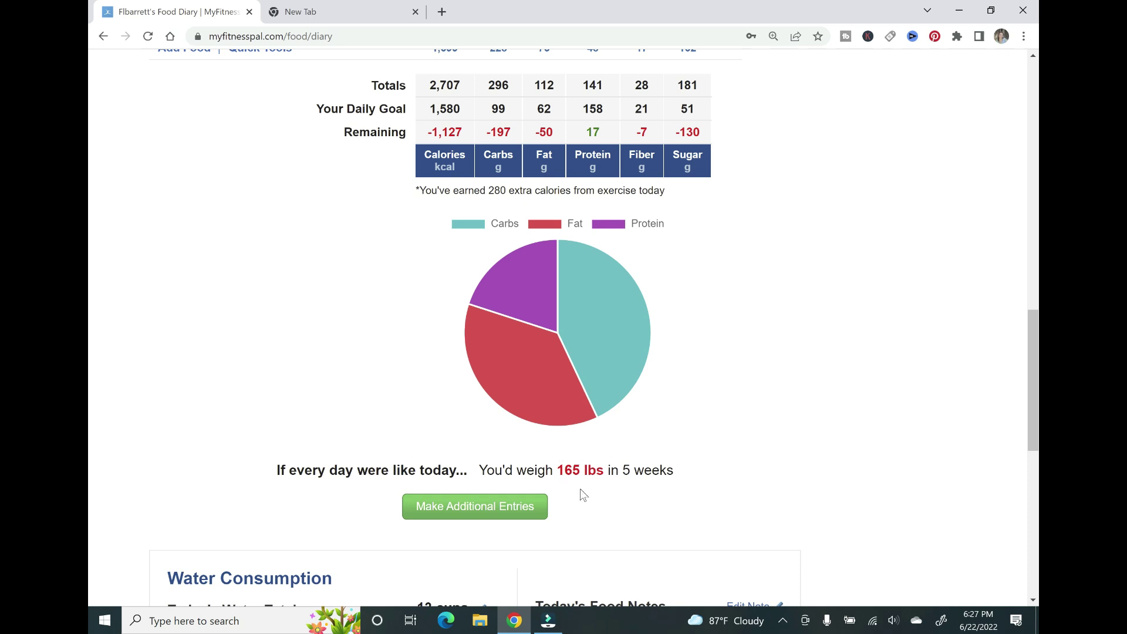
{"action": "scroll", "coordinate": [688, 473], "scroll_direction": "up", "scroll_amount": 5}
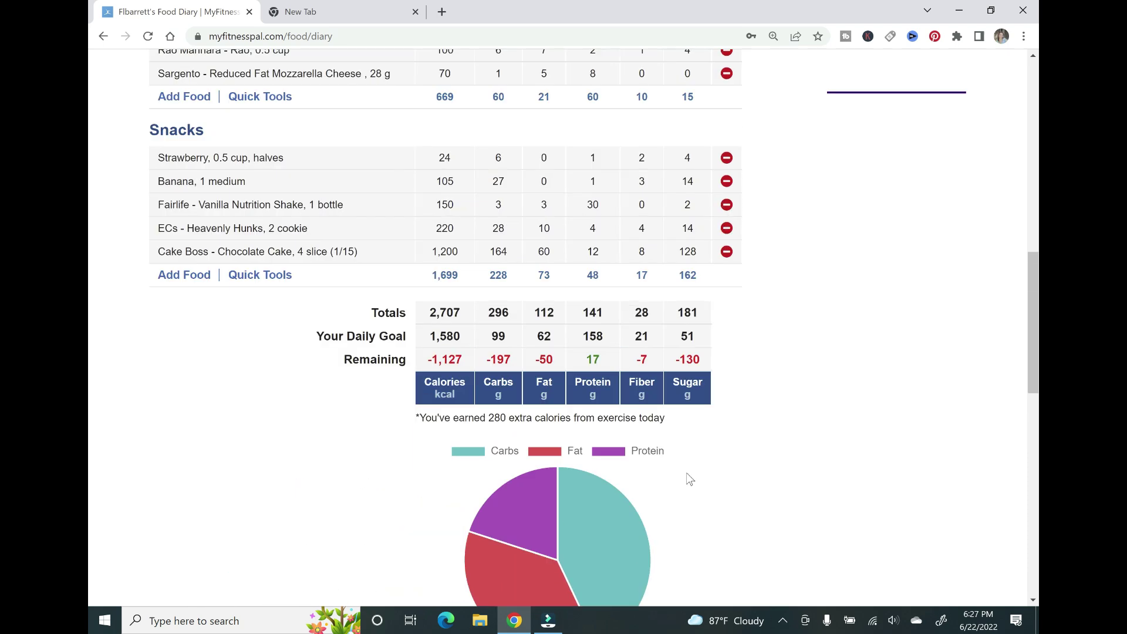
{"action": "scroll", "coordinate": [766, 492], "scroll_direction": "up", "scroll_amount": 3}
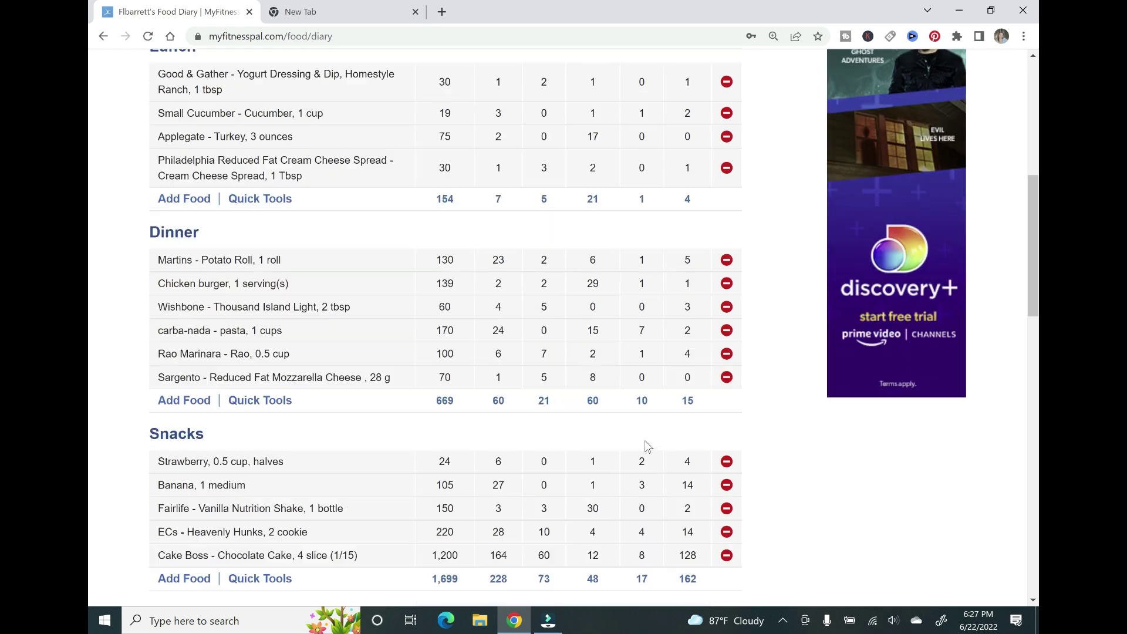
{"action": "scroll", "coordinate": [644, 442], "scroll_direction": "up", "scroll_amount": 2}
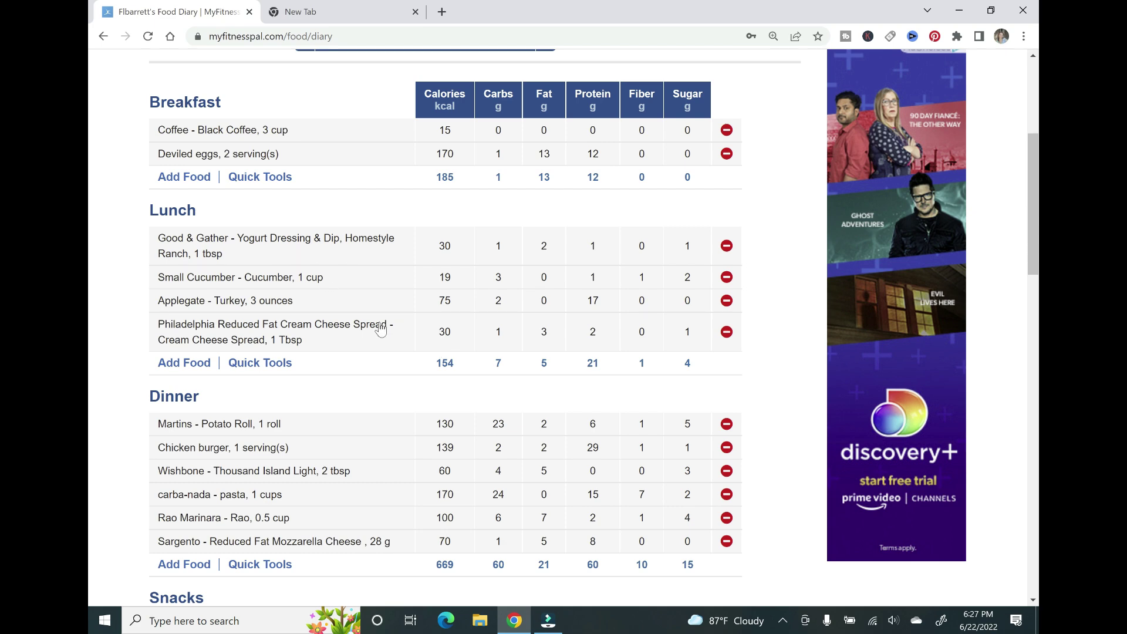
{"action": "scroll", "coordinate": [378, 327], "scroll_direction": "down", "scroll_amount": 1}
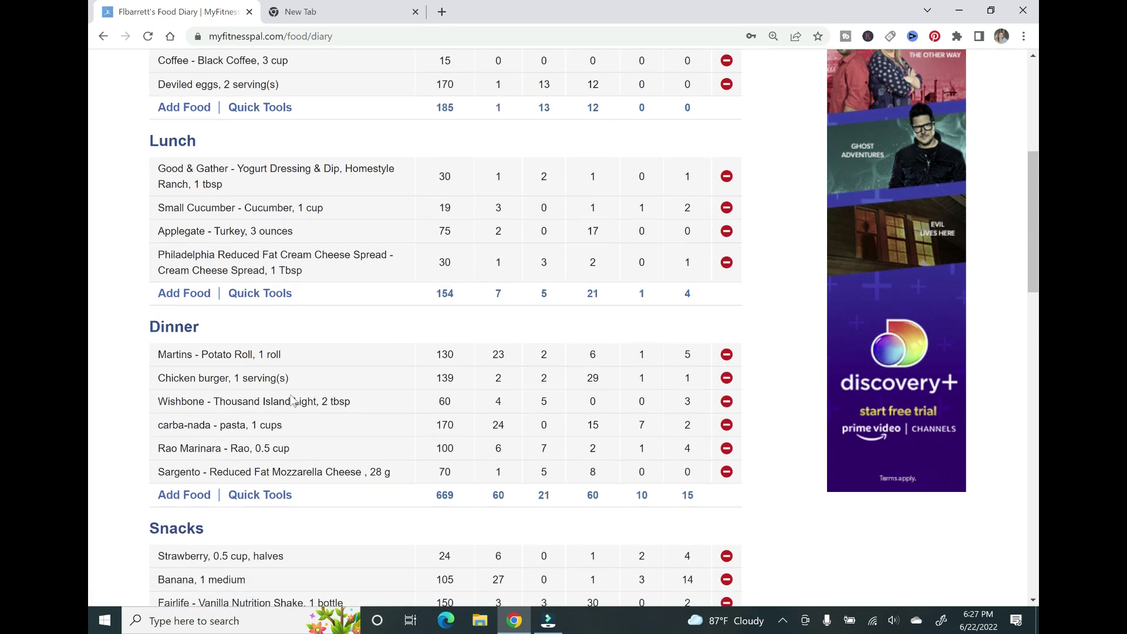
{"action": "left_click", "coordinate": [726, 425]}
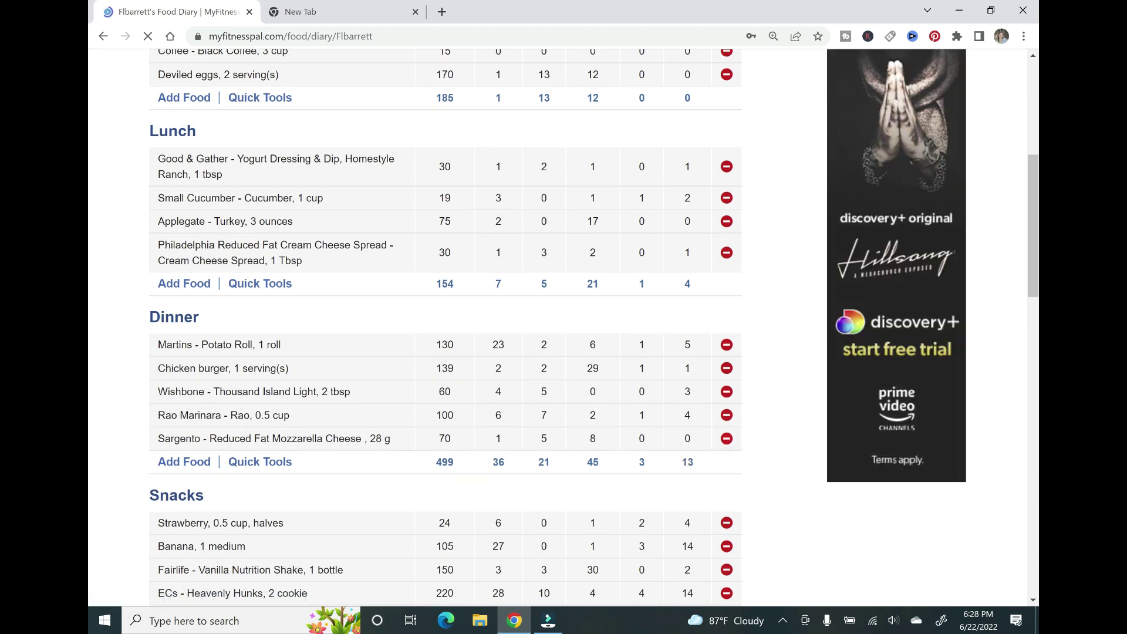
- Delete the reduced fat mozzarella from Dinner and the Cake Boss chocolate cake from Snacks
{"action": "left_click", "coordinate": [726, 439]}
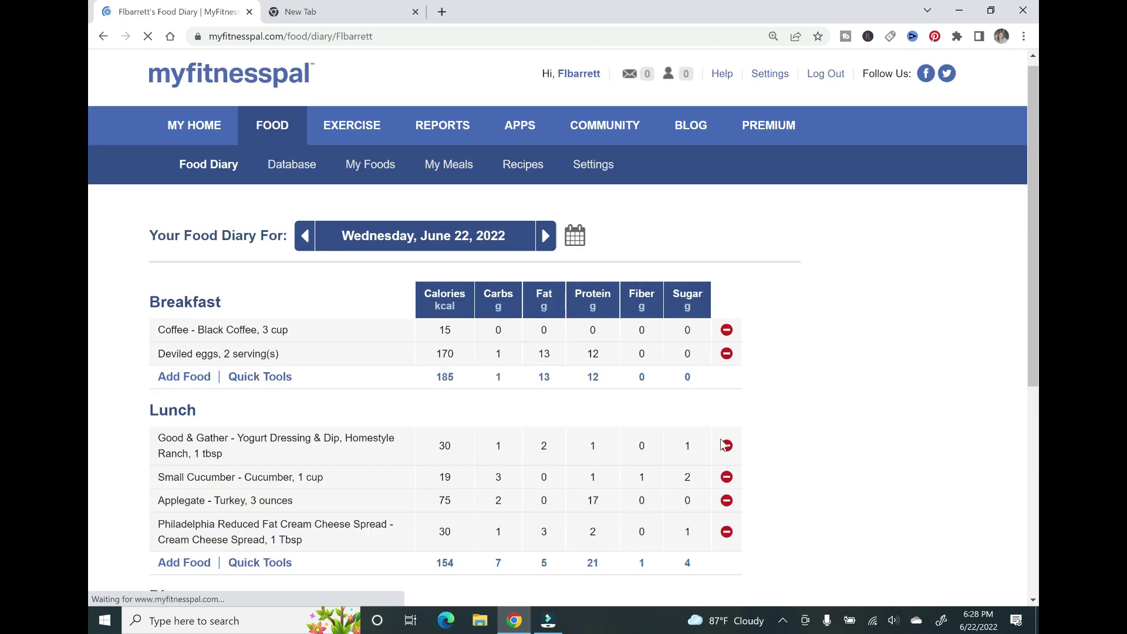
{"action": "scroll", "coordinate": [723, 445], "scroll_direction": "down", "scroll_amount": 4}
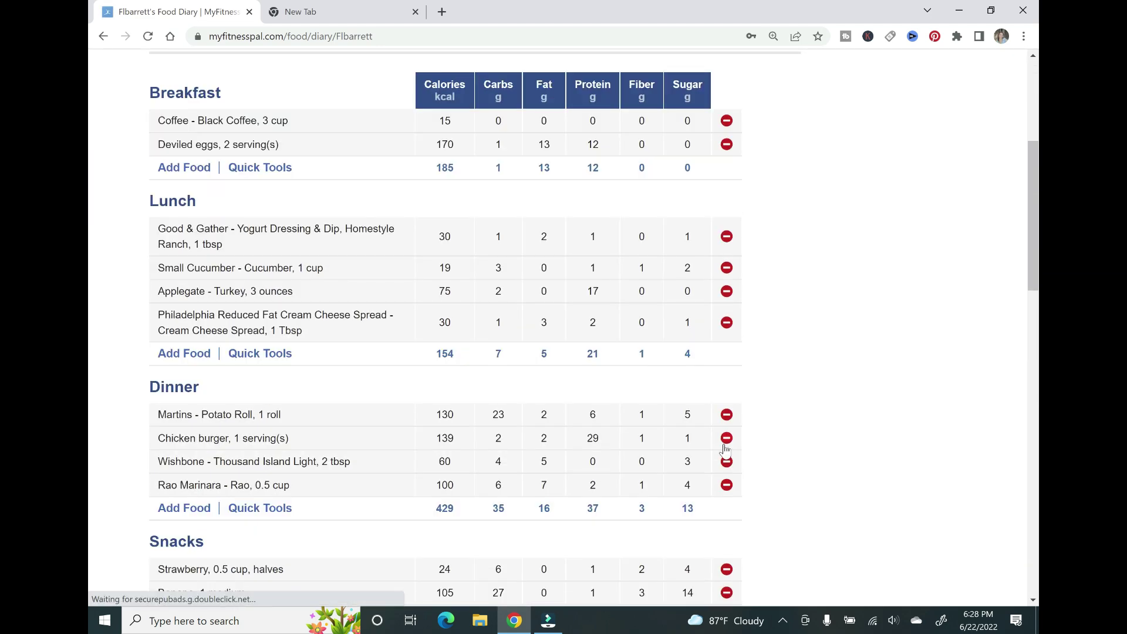
{"action": "scroll", "coordinate": [725, 449], "scroll_direction": "down", "scroll_amount": 1}
{"action": "scroll", "coordinate": [727, 449], "scroll_direction": "down", "scroll_amount": 1}
{"action": "scroll", "coordinate": [725, 446], "scroll_direction": "down", "scroll_amount": 1}
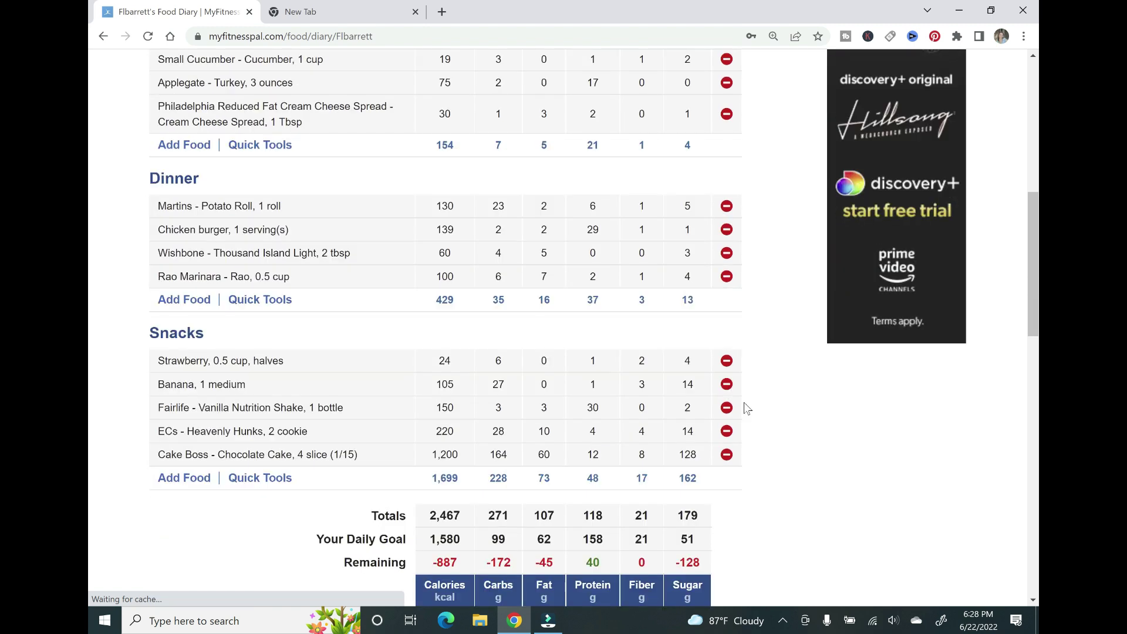
{"action": "left_click", "coordinate": [727, 455]}
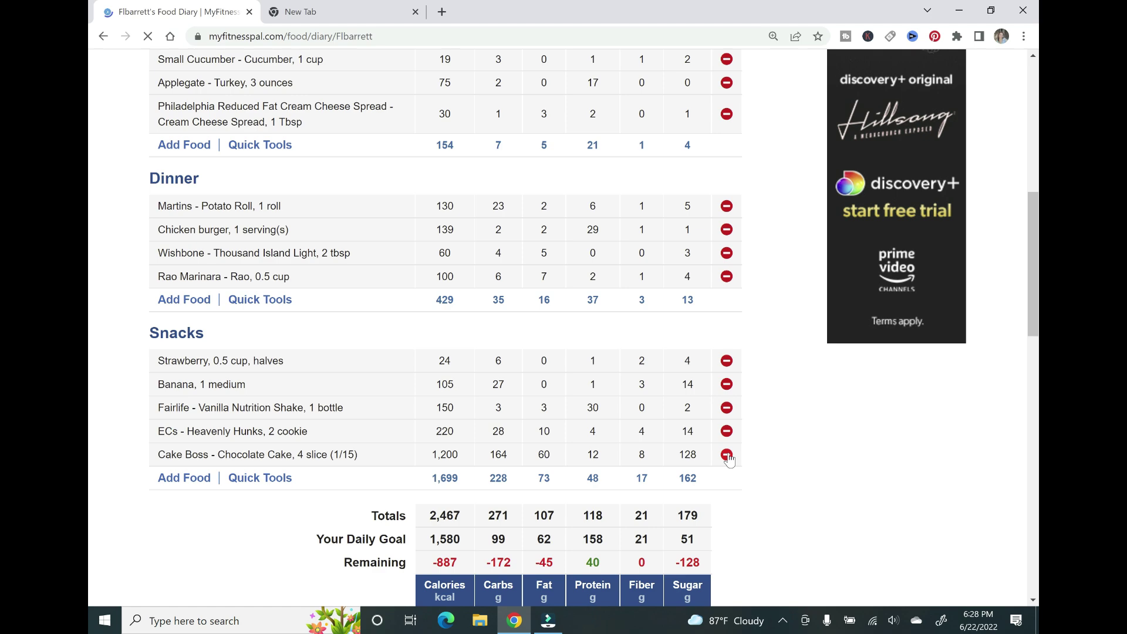
- Delete the Heavenly Hunks cookies and Fairlife vanilla shake from Snacks, leaving 897 calories
{"action": "scroll", "coordinate": [729, 459], "scroll_direction": "down", "scroll_amount": 5}
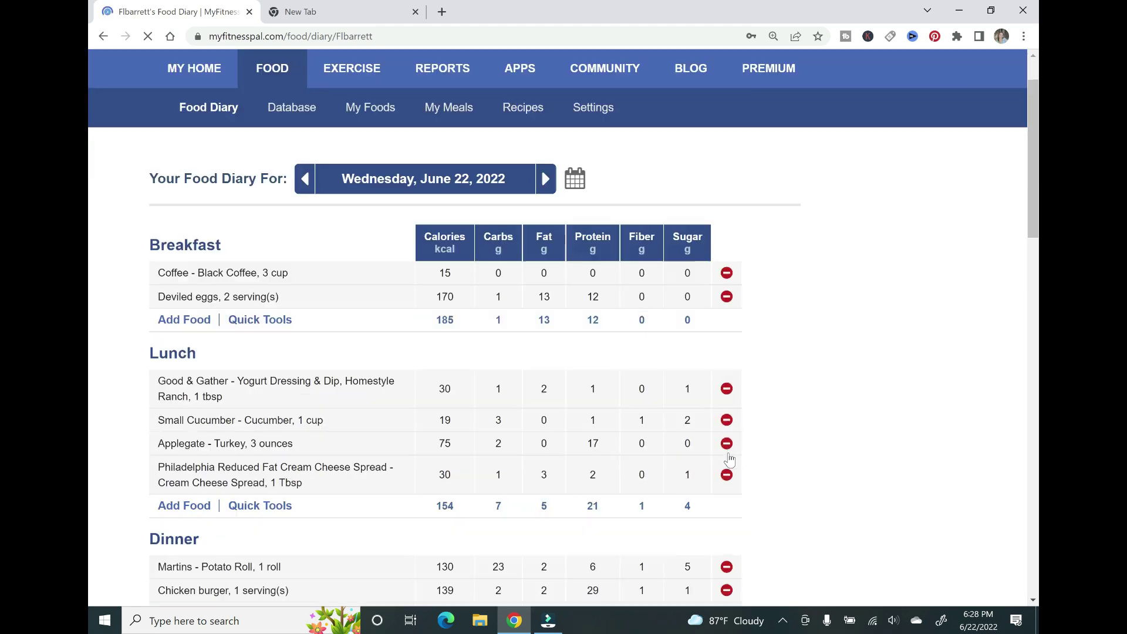
{"action": "scroll", "coordinate": [728, 459], "scroll_direction": "down", "scroll_amount": 3}
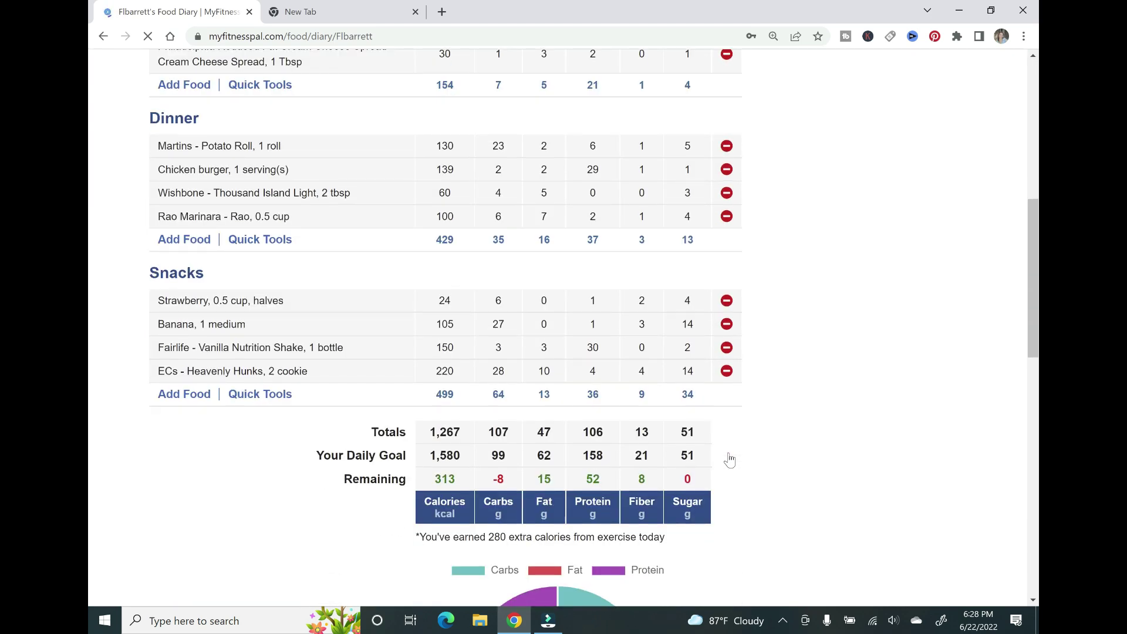
{"action": "left_click", "coordinate": [726, 372]}
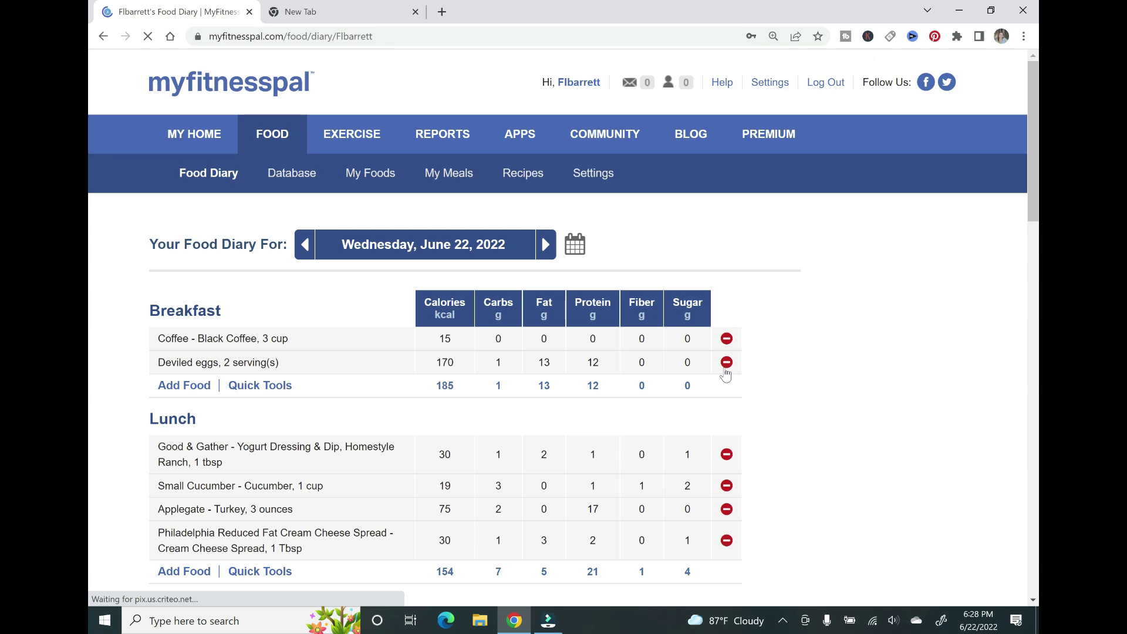
{"action": "scroll", "coordinate": [726, 375], "scroll_direction": "down", "scroll_amount": 5}
{"action": "scroll", "coordinate": [719, 381], "scroll_direction": "down", "scroll_amount": 1}
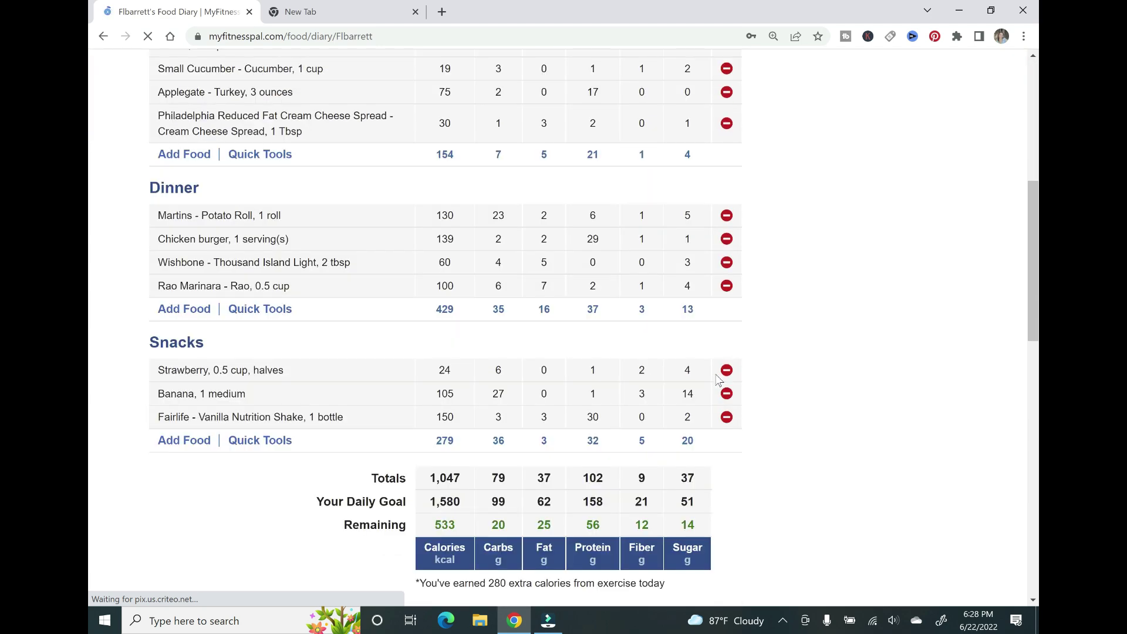
{"action": "left_click", "coordinate": [726, 417]}
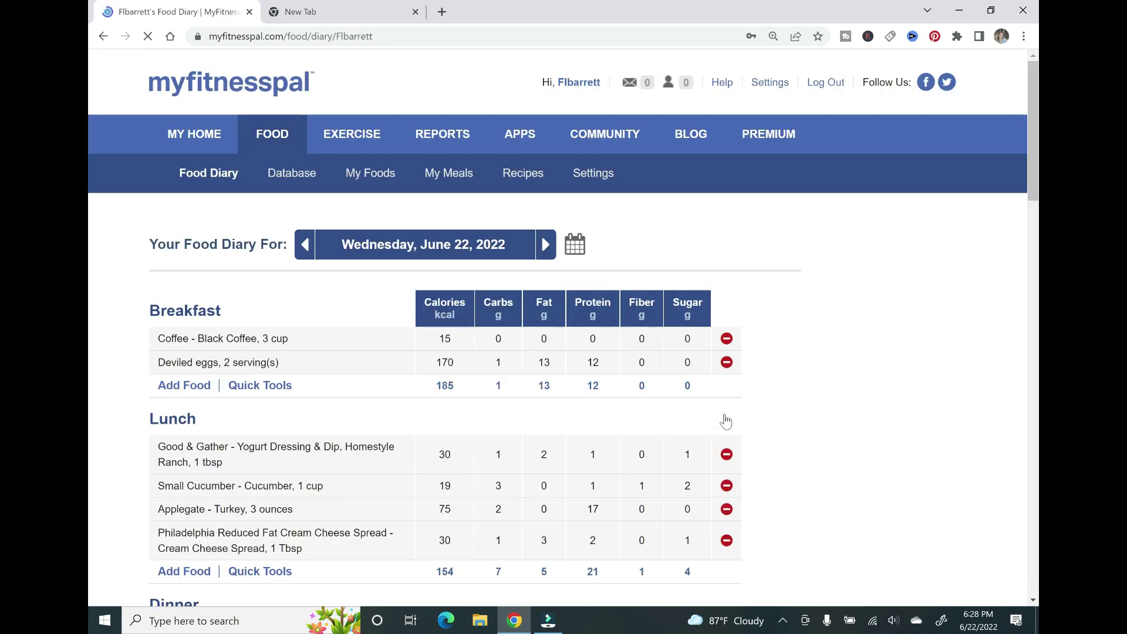
{"action": "scroll", "coordinate": [727, 420], "scroll_direction": "down", "scroll_amount": 5}
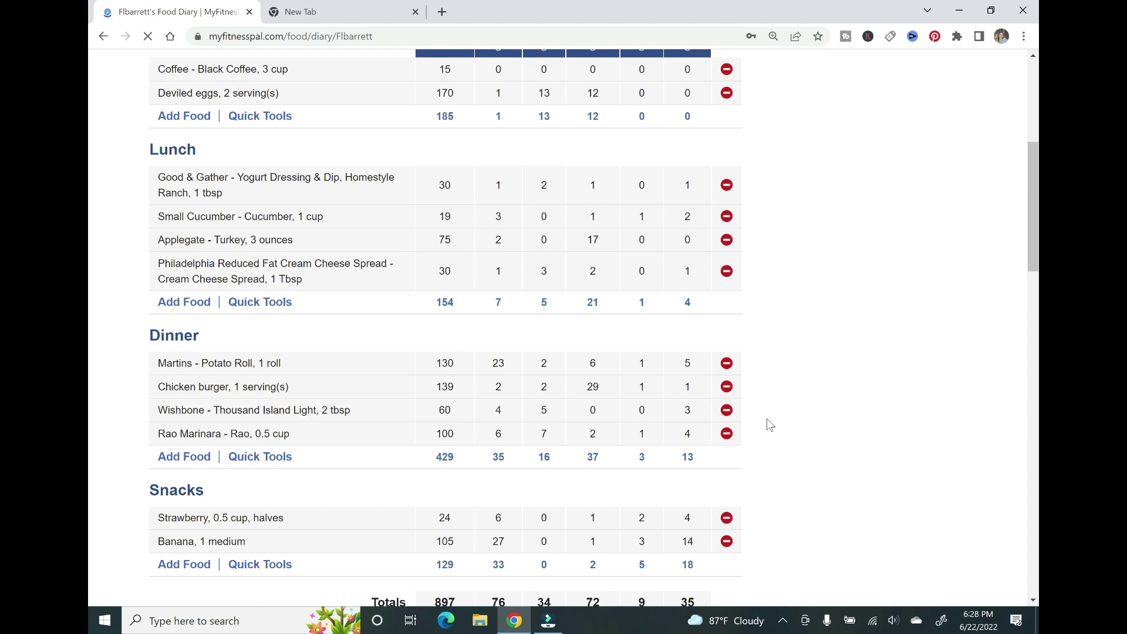
{"action": "scroll", "coordinate": [768, 422], "scroll_direction": "down", "scroll_amount": 1}
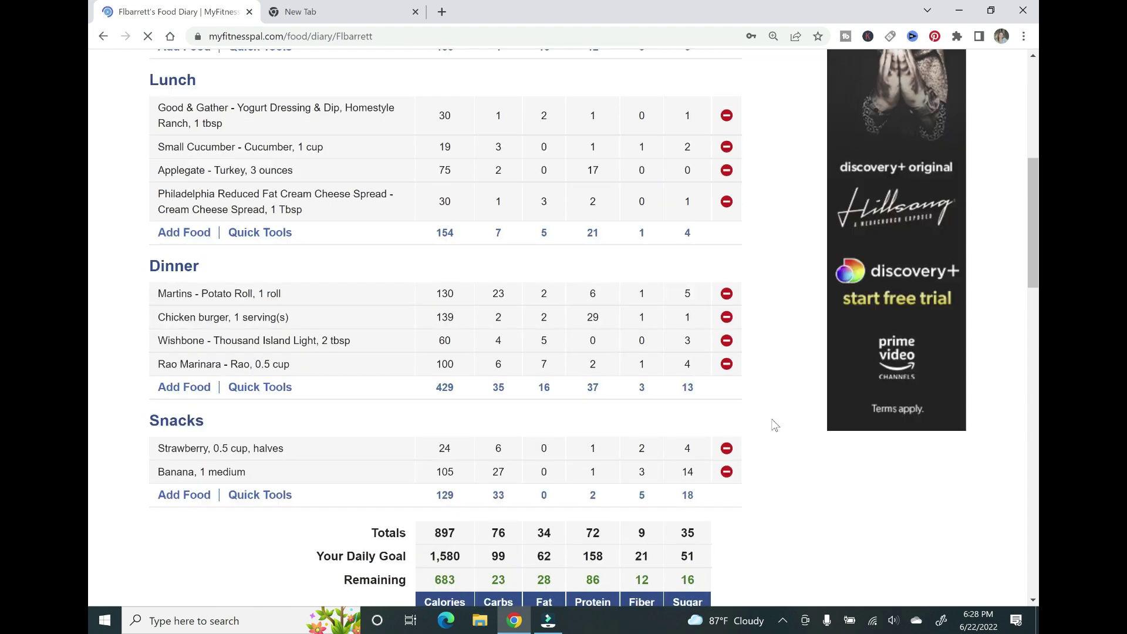
{"action": "scroll", "coordinate": [769, 427], "scroll_direction": "down", "scroll_amount": 2}
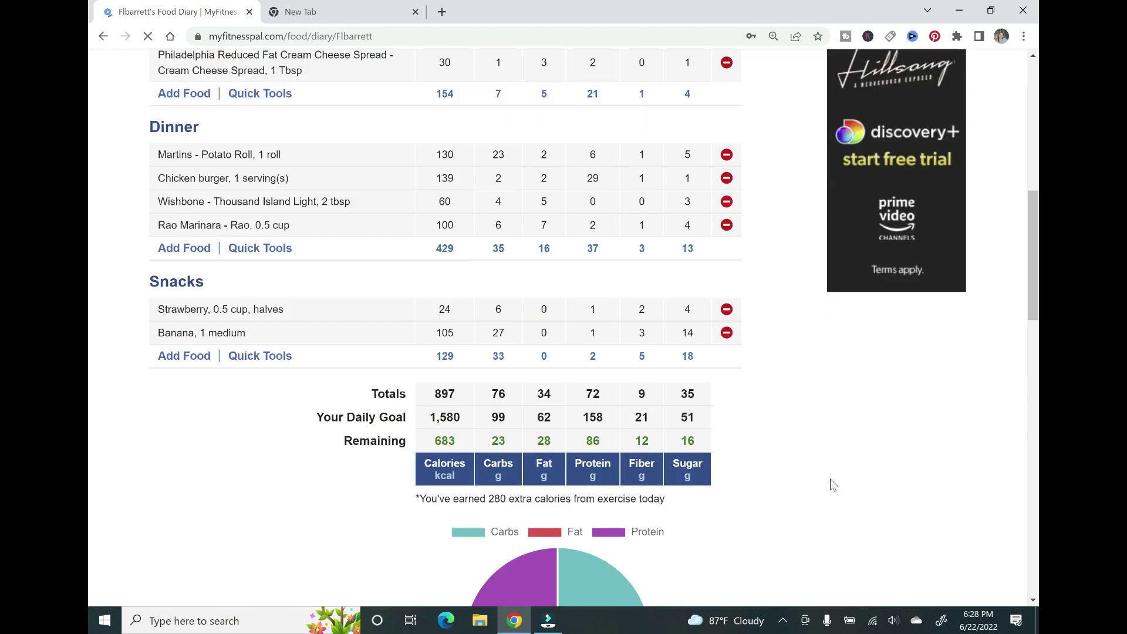
{"action": "scroll", "coordinate": [828, 477], "scroll_direction": "down", "scroll_amount": 2}
{"action": "scroll", "coordinate": [829, 481], "scroll_direction": "down", "scroll_amount": 2}
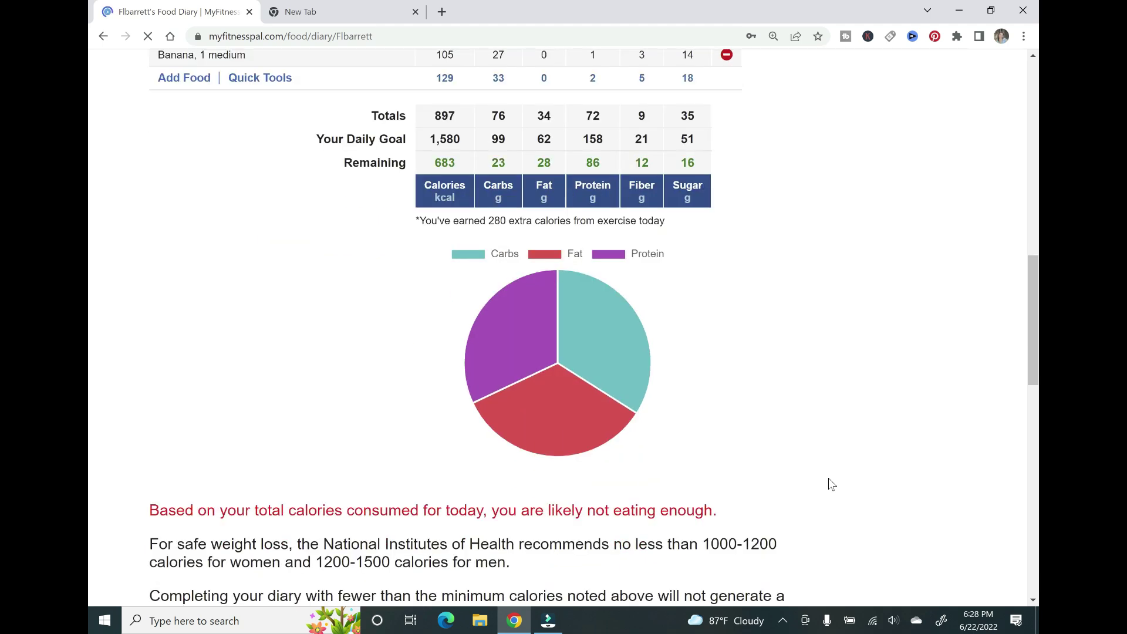
{"action": "scroll", "coordinate": [828, 478], "scroll_direction": "down", "scroll_amount": 1}
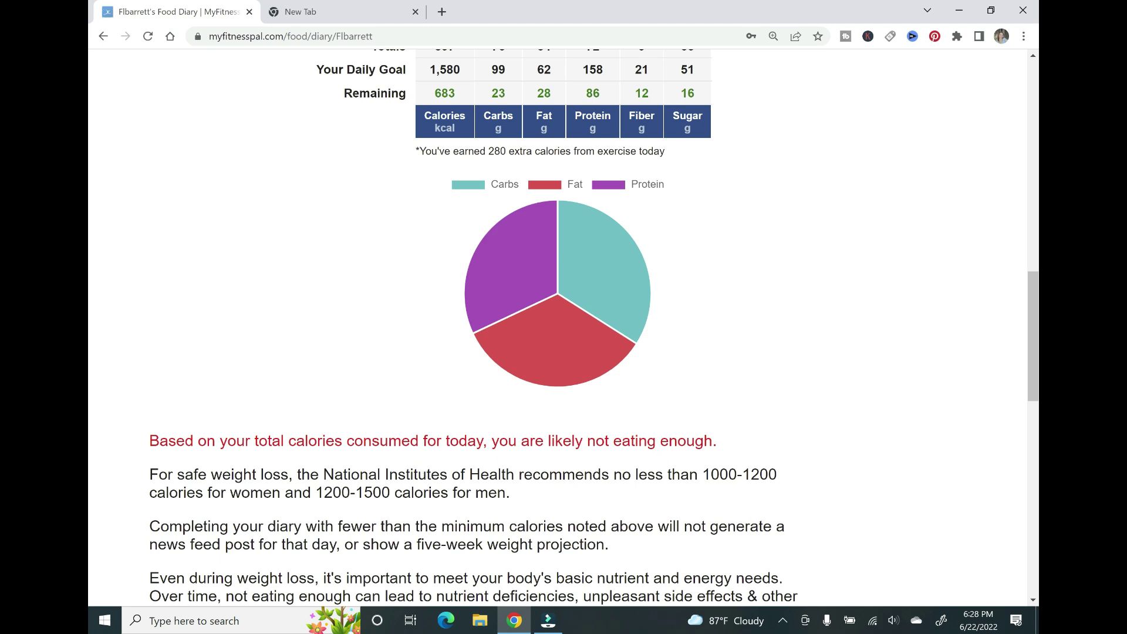
{"action": "scroll", "coordinate": [546, 514], "scroll_direction": "down", "scroll_amount": 1}
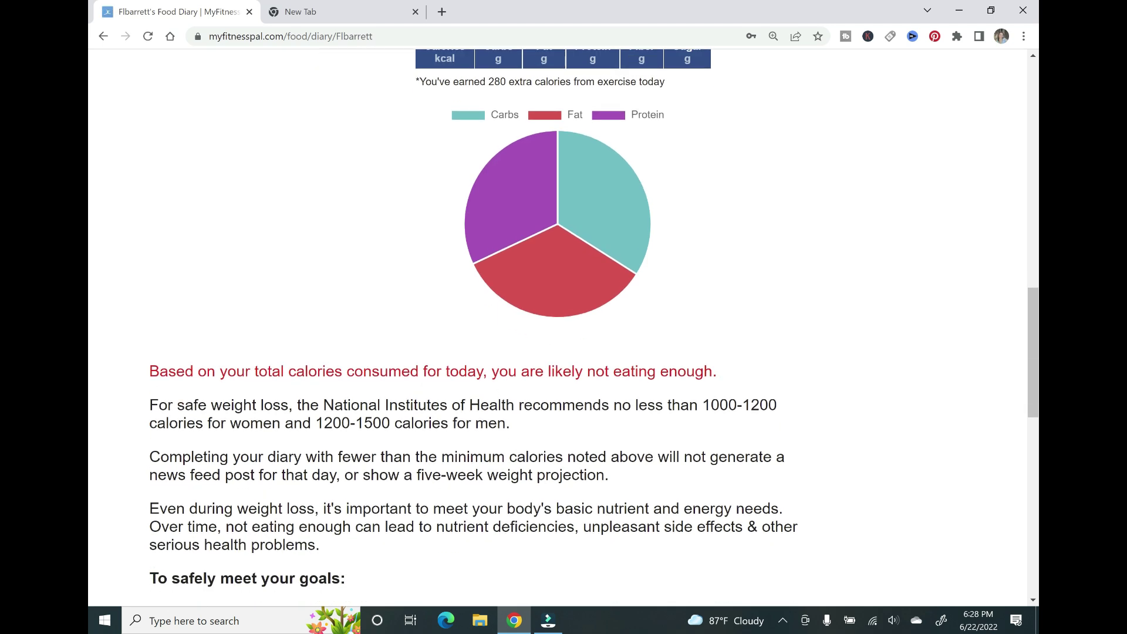
{"action": "scroll", "coordinate": [551, 517], "scroll_direction": "down", "scroll_amount": 1}
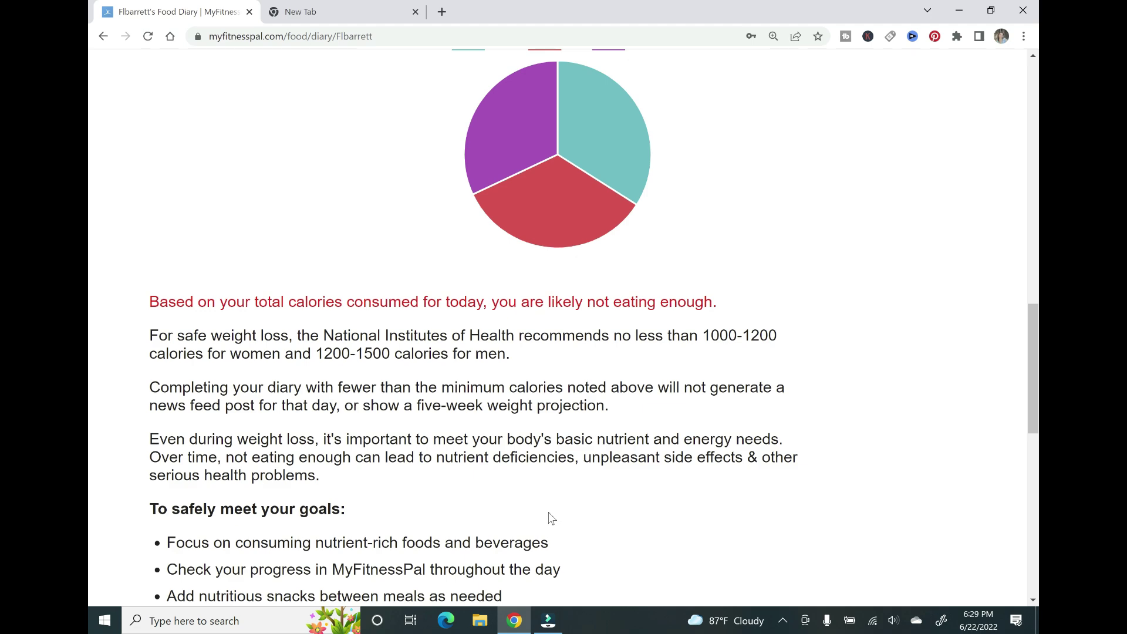
{"action": "scroll", "coordinate": [551, 517], "scroll_direction": "up", "scroll_amount": 4}
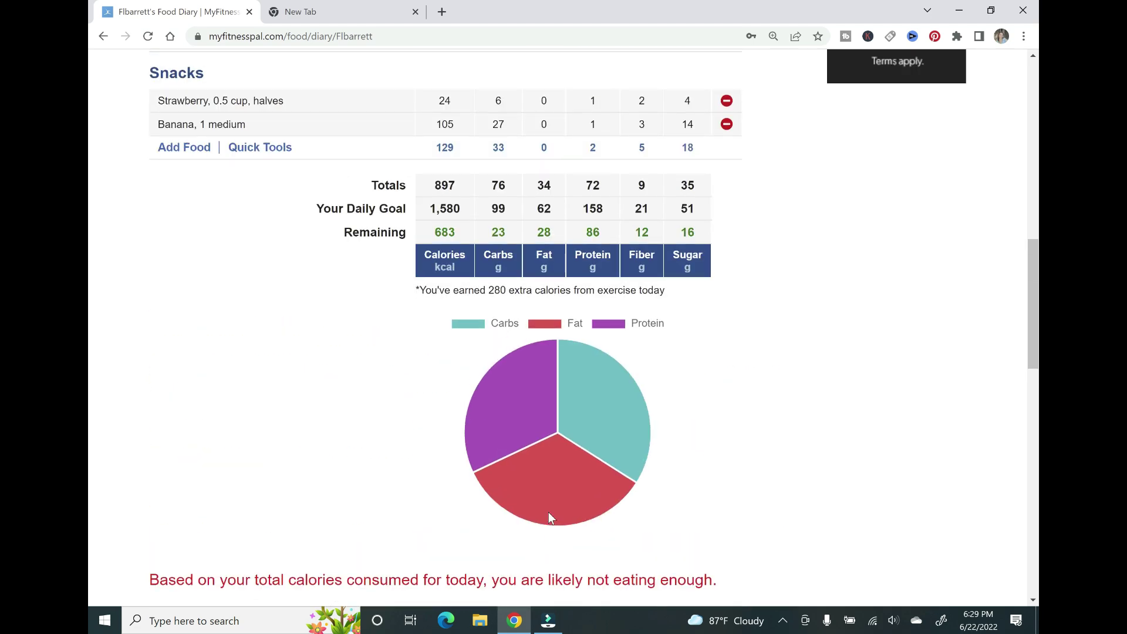
{"action": "scroll", "coordinate": [549, 513], "scroll_direction": "up", "scroll_amount": 1}
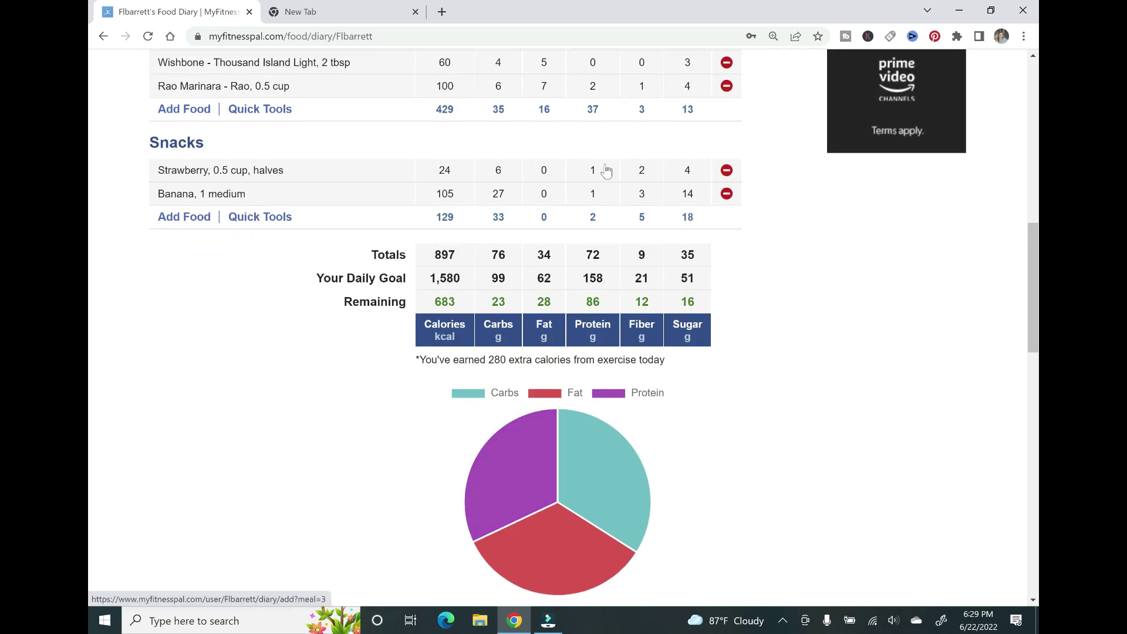
- Add one serving of Cherry Dream Pie to Snacks from the Recent foods list
{"action": "left_click", "coordinate": [196, 216]}
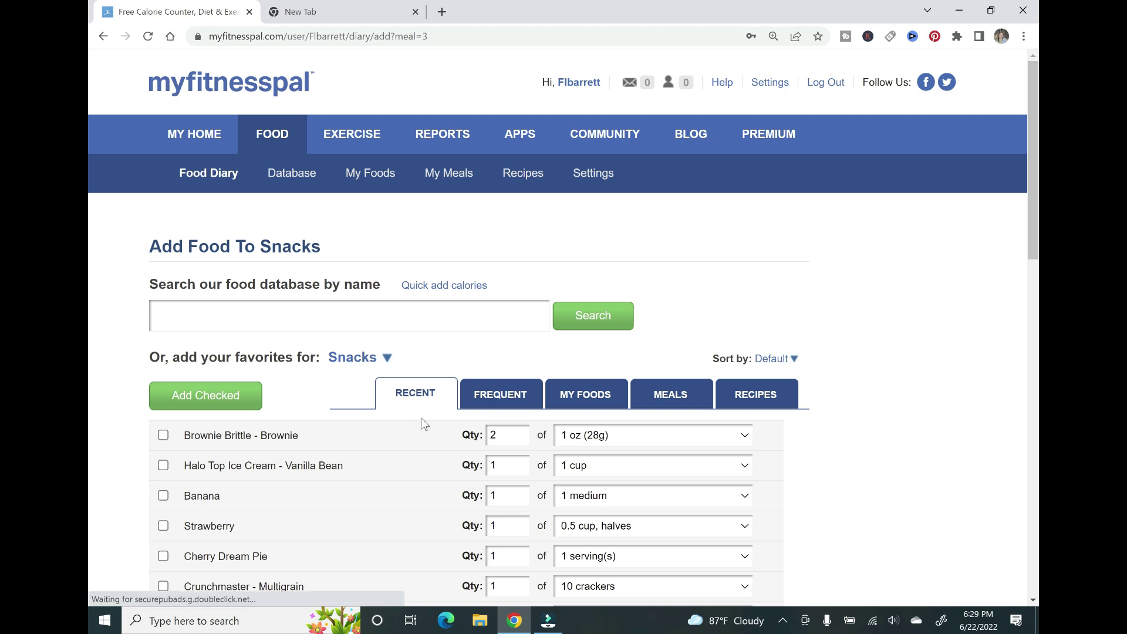
{"action": "scroll", "coordinate": [420, 429], "scroll_direction": "down", "scroll_amount": 2}
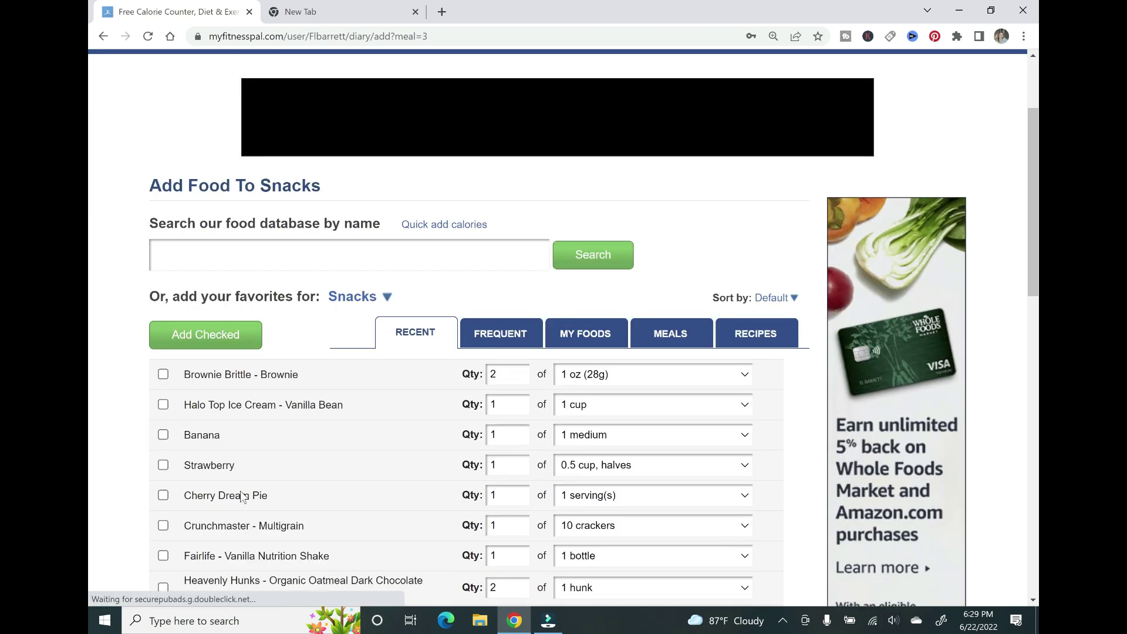
{"action": "left_click", "coordinate": [163, 496]}
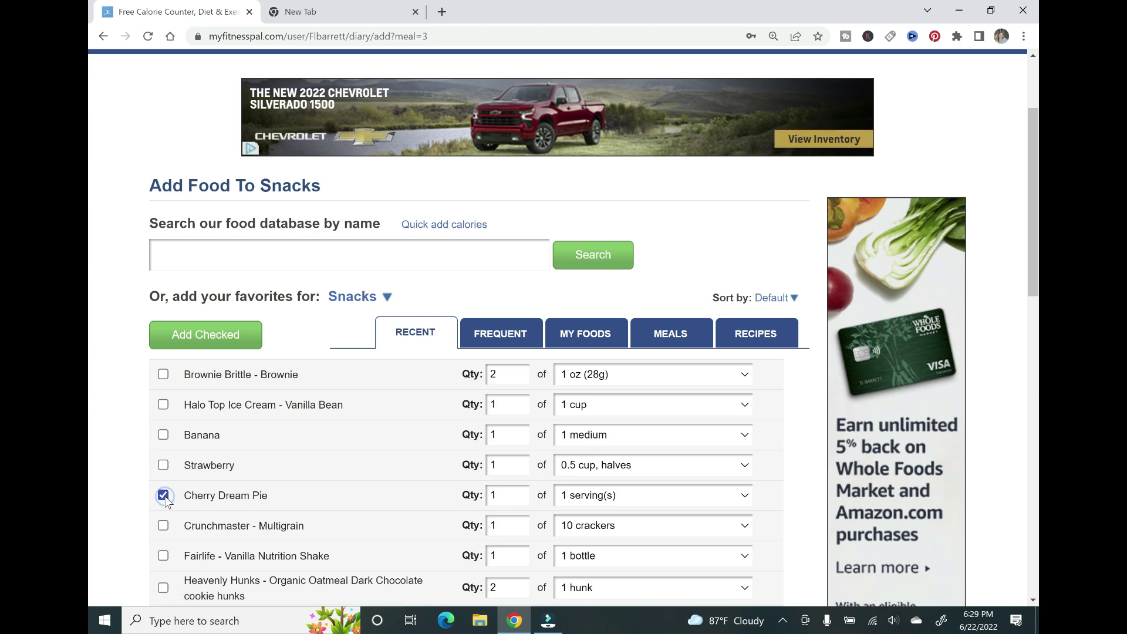
{"action": "left_click", "coordinate": [199, 343]}
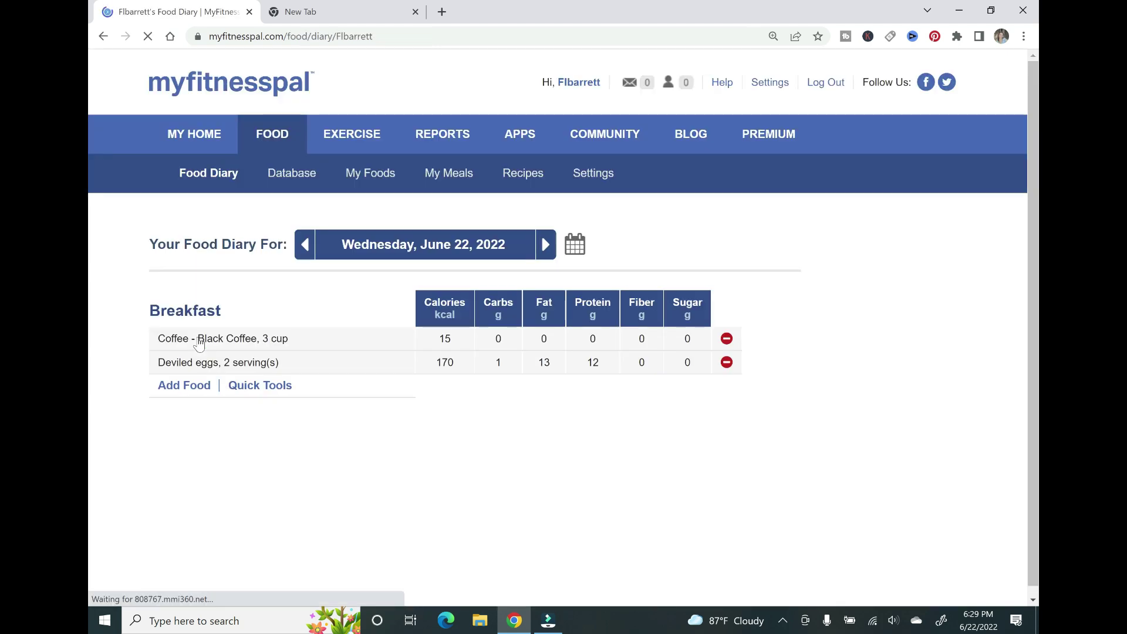
{"action": "scroll", "coordinate": [733, 413], "scroll_direction": "down", "scroll_amount": 5}
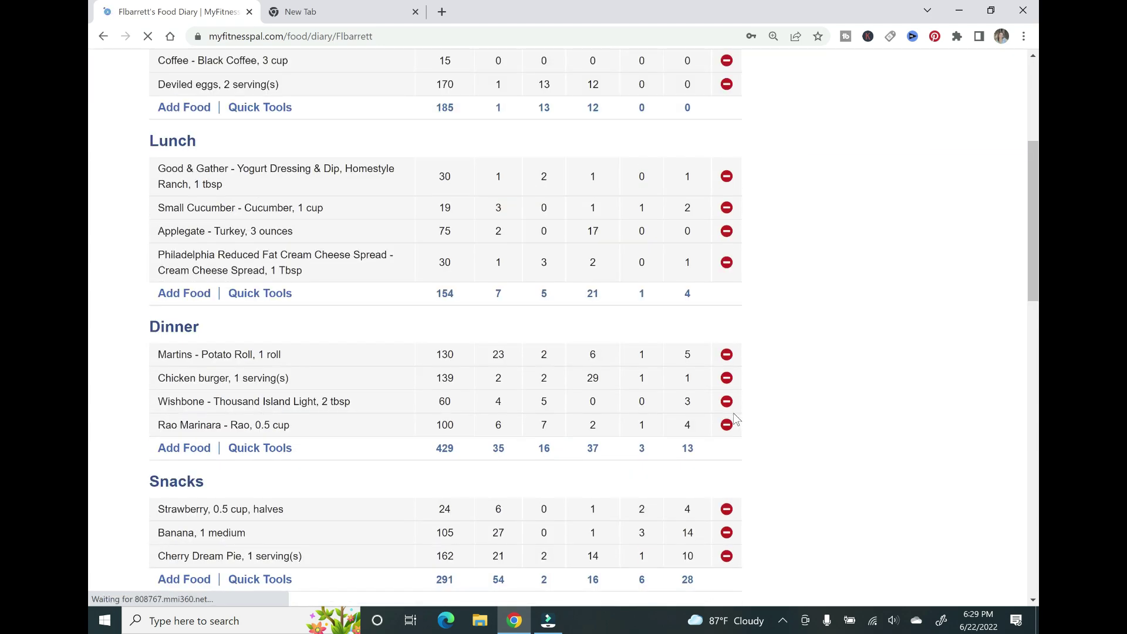
{"action": "scroll", "coordinate": [735, 418], "scroll_direction": "down", "scroll_amount": 4}
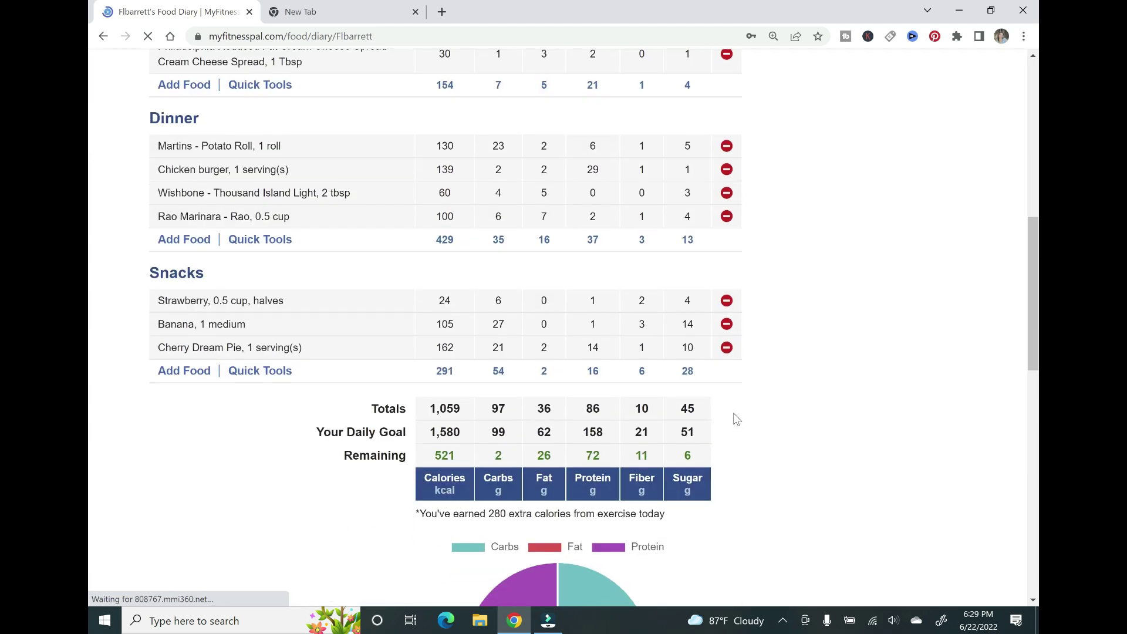
{"action": "scroll", "coordinate": [737, 419], "scroll_direction": "down", "scroll_amount": 5}
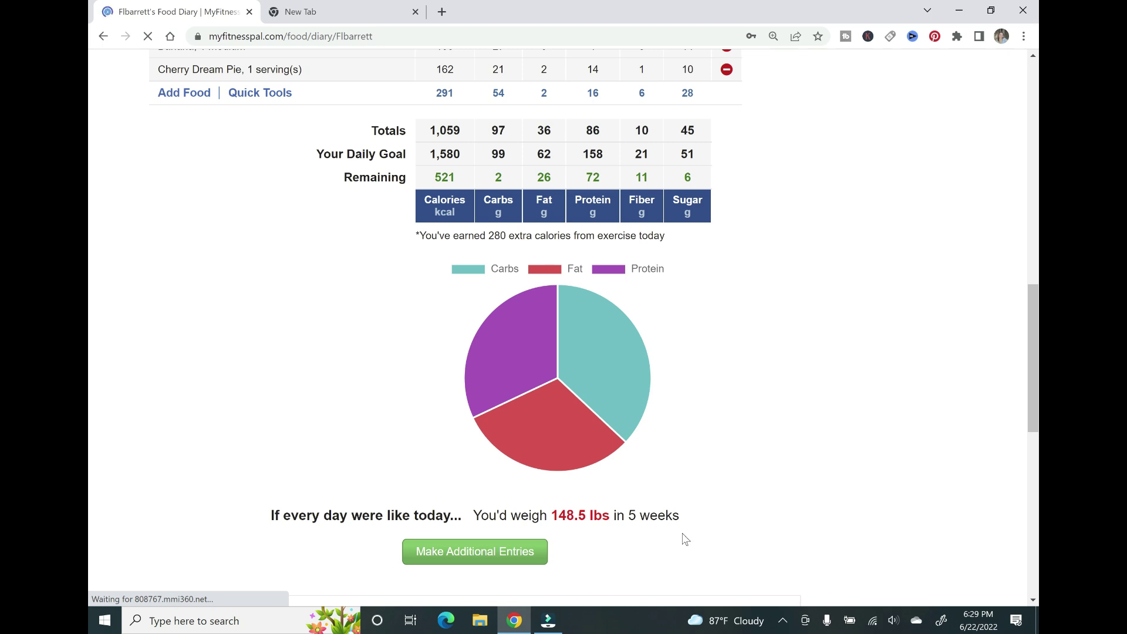
{"action": "scroll", "coordinate": [700, 499], "scroll_direction": "up", "scroll_amount": 3}
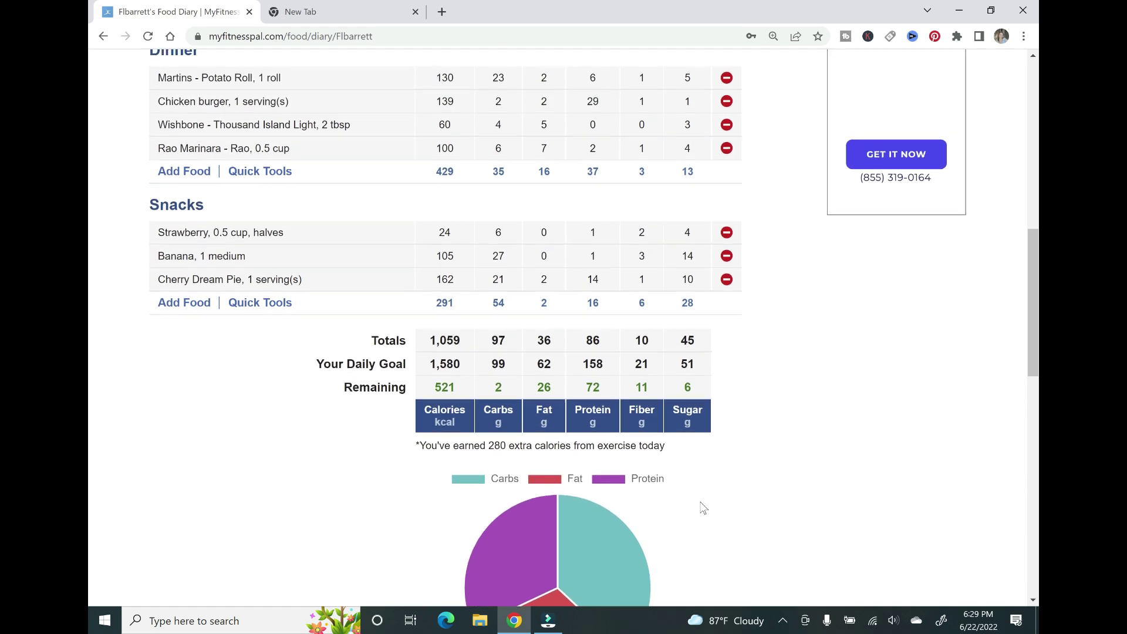
{"action": "scroll", "coordinate": [703, 508], "scroll_direction": "up", "scroll_amount": 3}
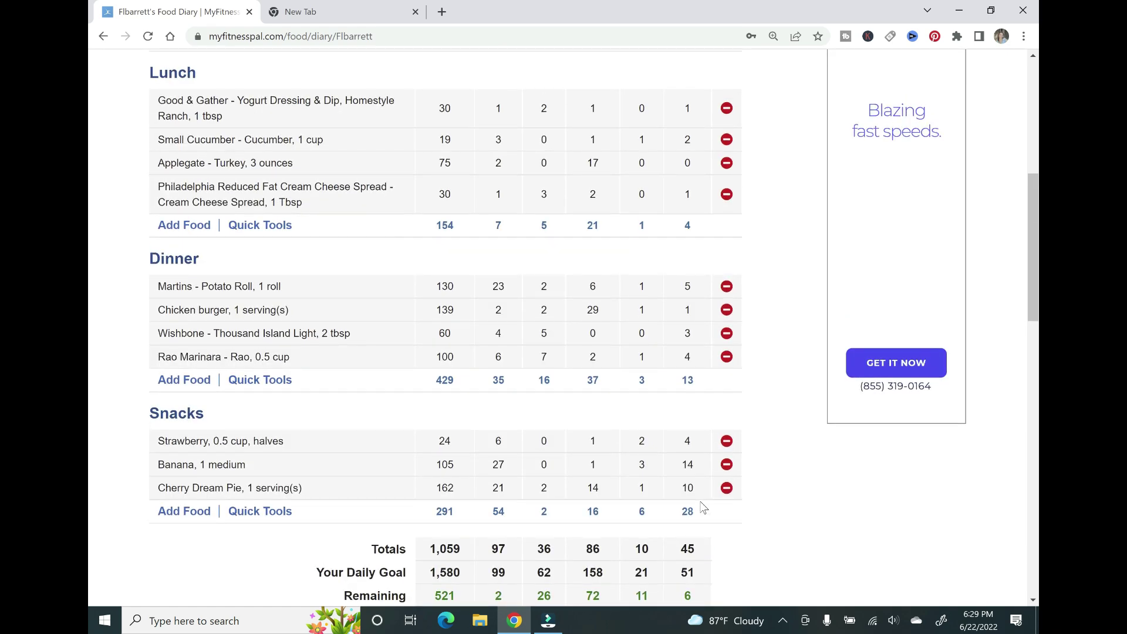
{"action": "scroll", "coordinate": [703, 508], "scroll_direction": "up", "scroll_amount": 3}
{"action": "scroll", "coordinate": [703, 508], "scroll_direction": "up", "scroll_amount": 2}
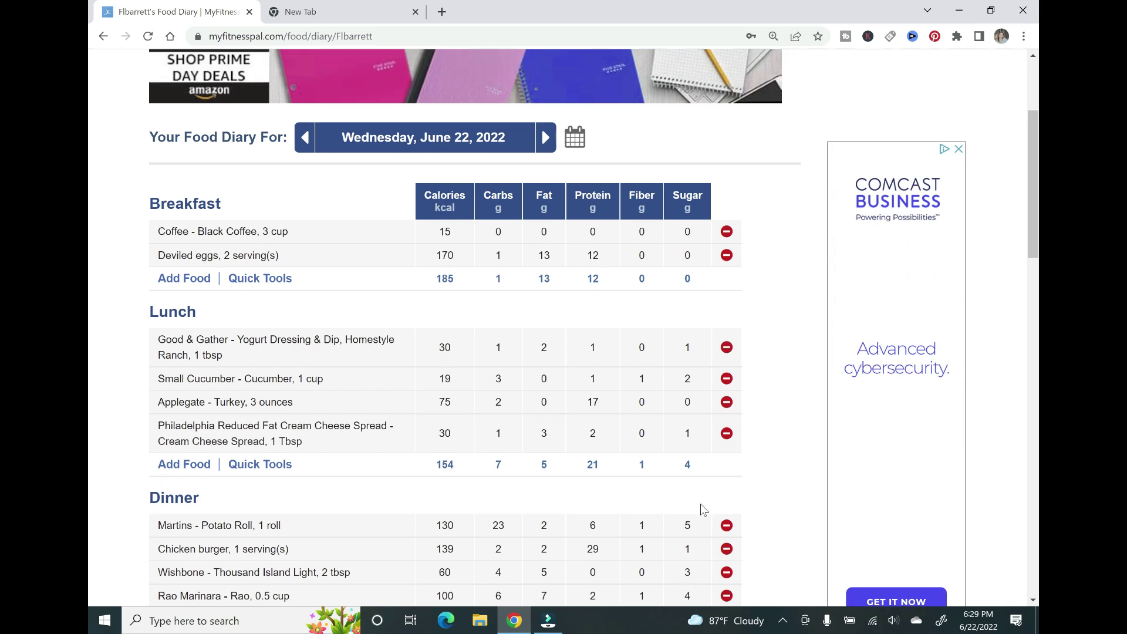